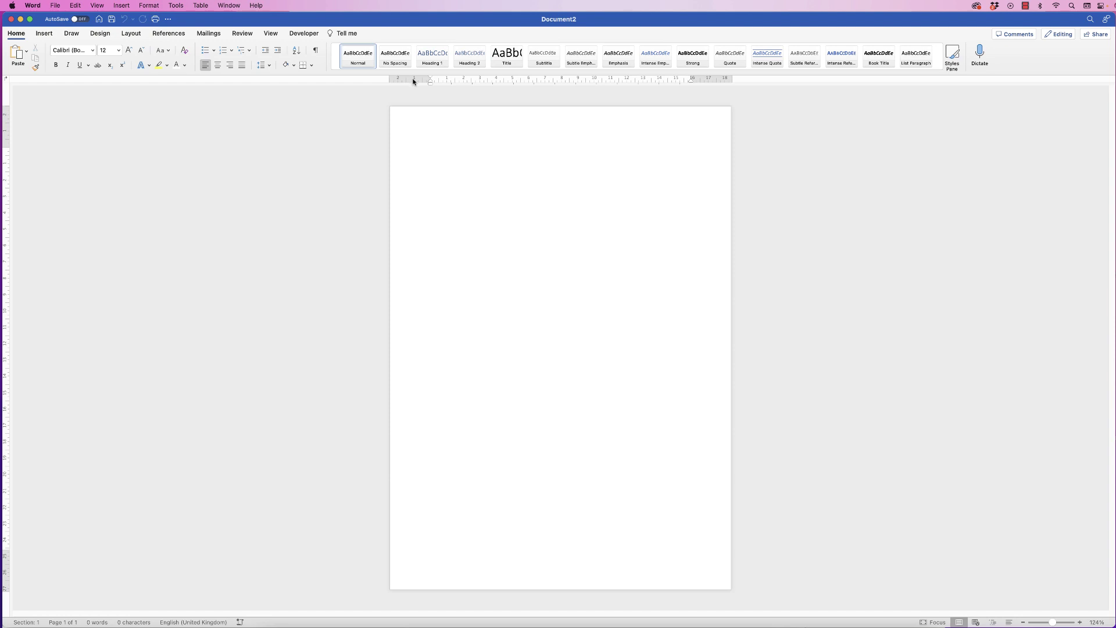
# Apply the Narrow margin preset, 1.27 cm on all sides, to the page
pyautogui.click(131, 33)
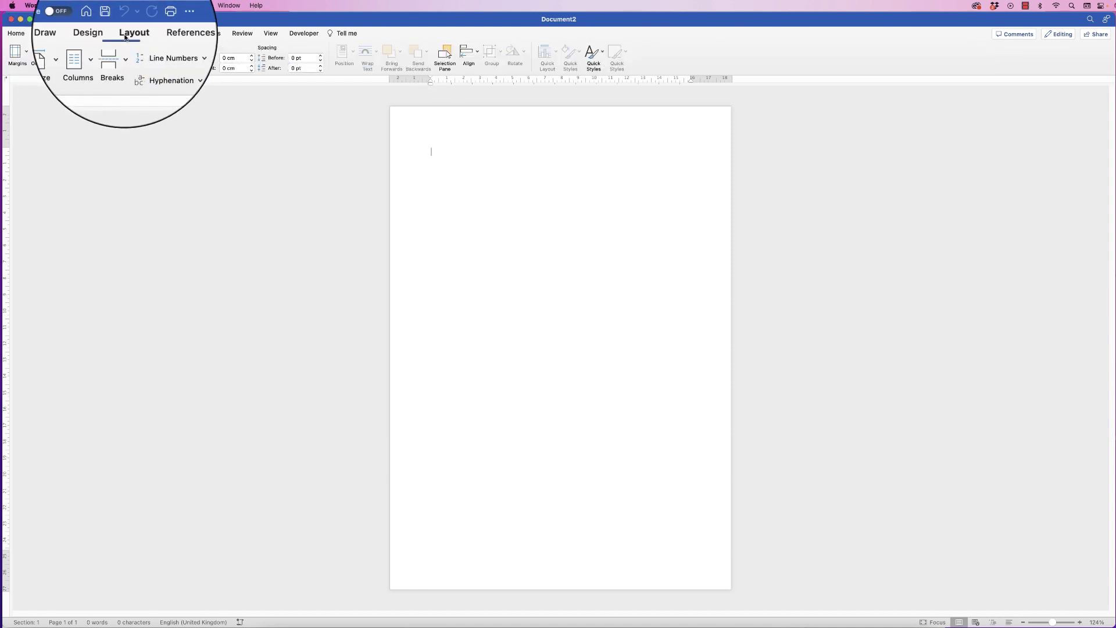
pyautogui.click(23, 53)
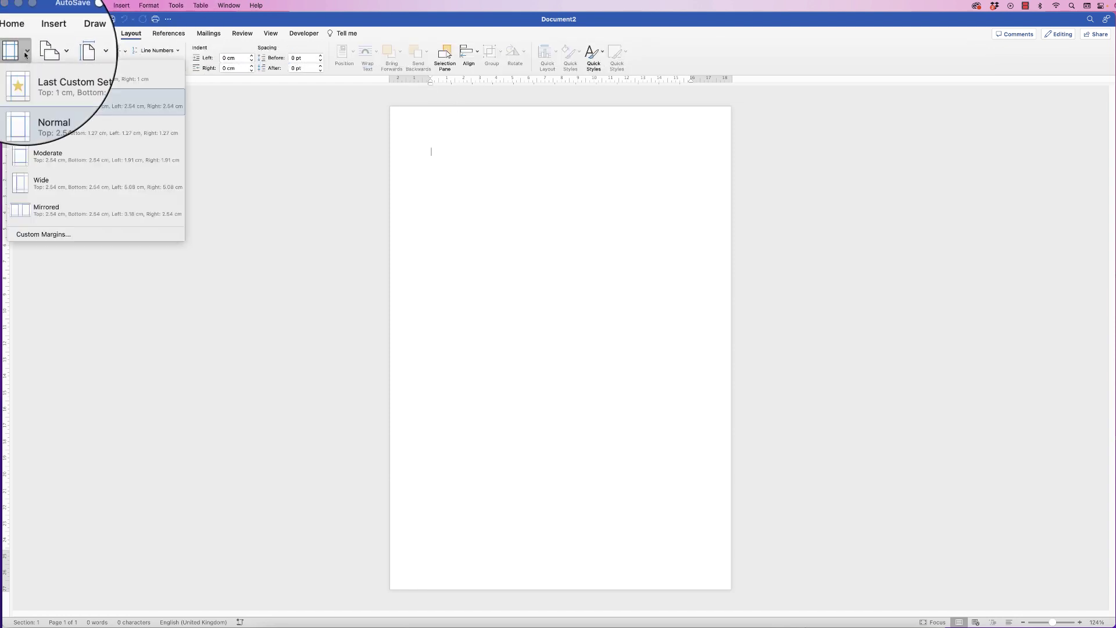
pyautogui.click(50, 130)
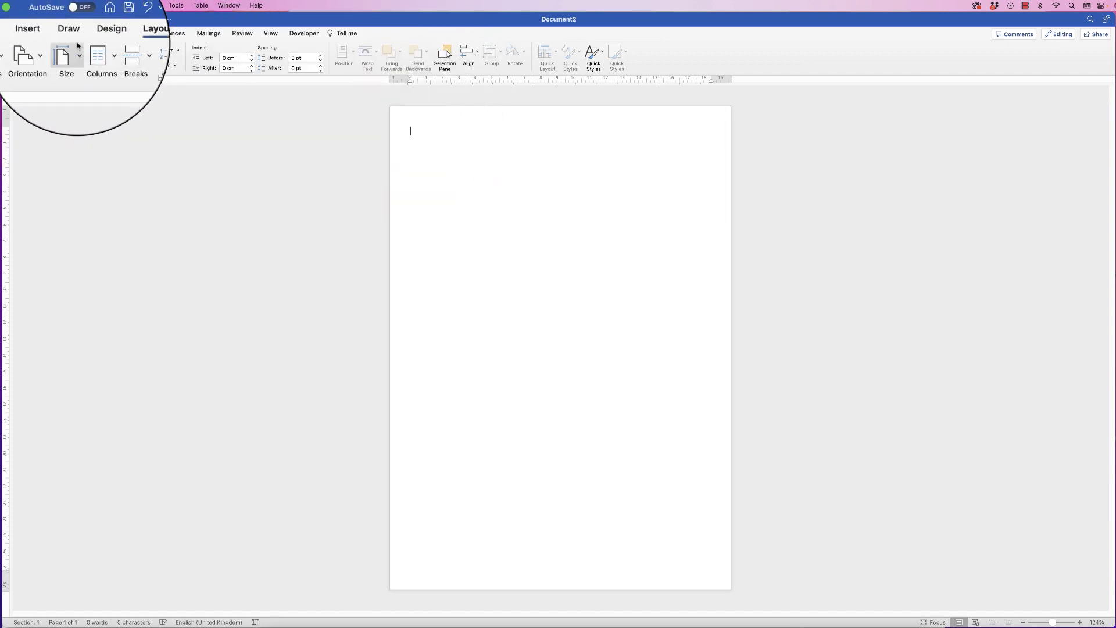
# Draw a rectangle shape near the top-left of the page
pyautogui.click(47, 34)
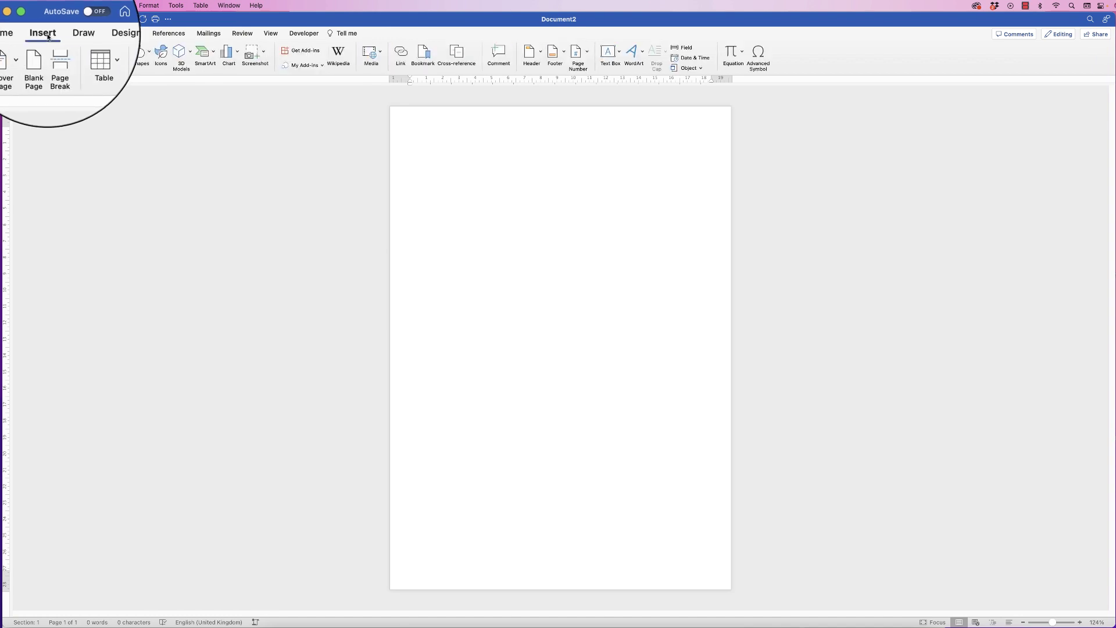
pyautogui.click(141, 54)
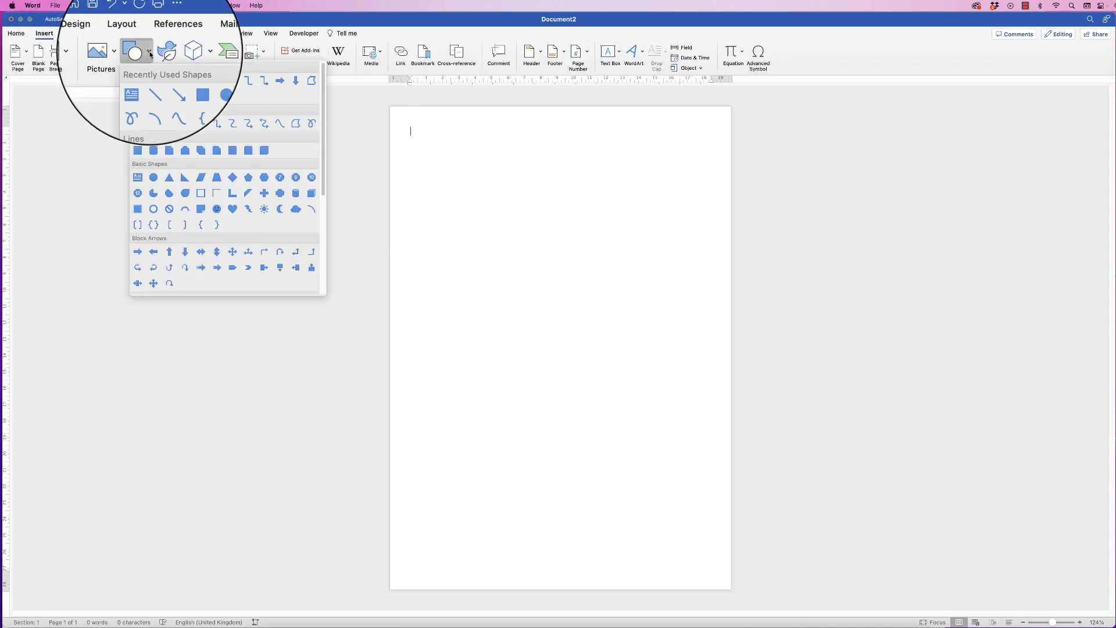
pyautogui.click(137, 150)
pyautogui.moveTo(421, 137); pyautogui.dragTo(560, 210)
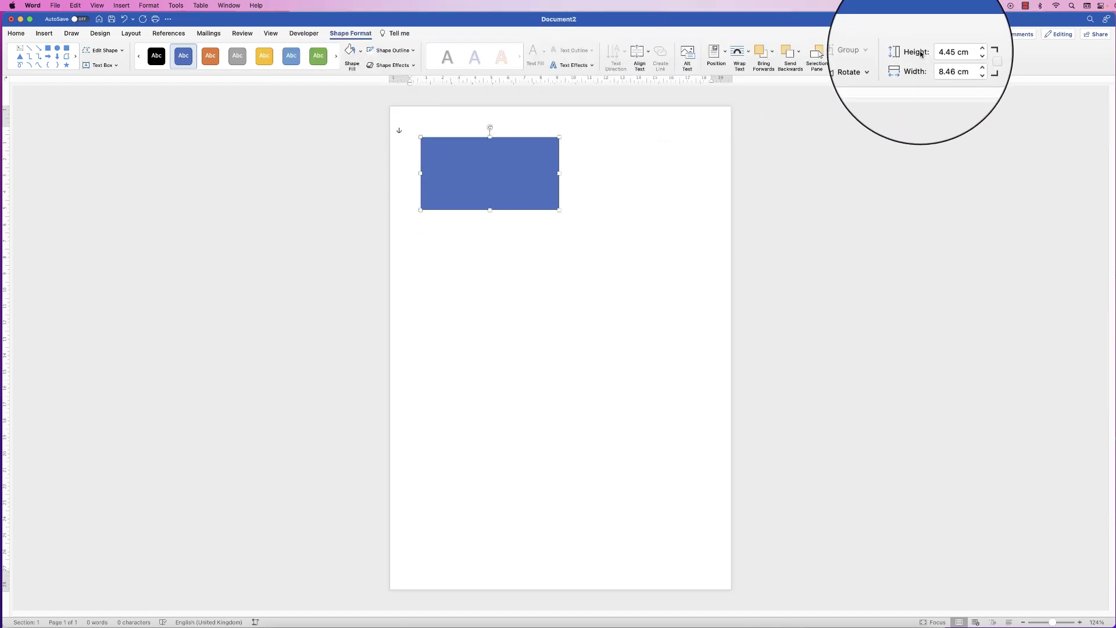
# Enter 5 as the rectangle's height, resizing it to 5.08 by 8.89 cm
pyautogui.click(950, 51)
pyautogui.tripleClick(949, 52)
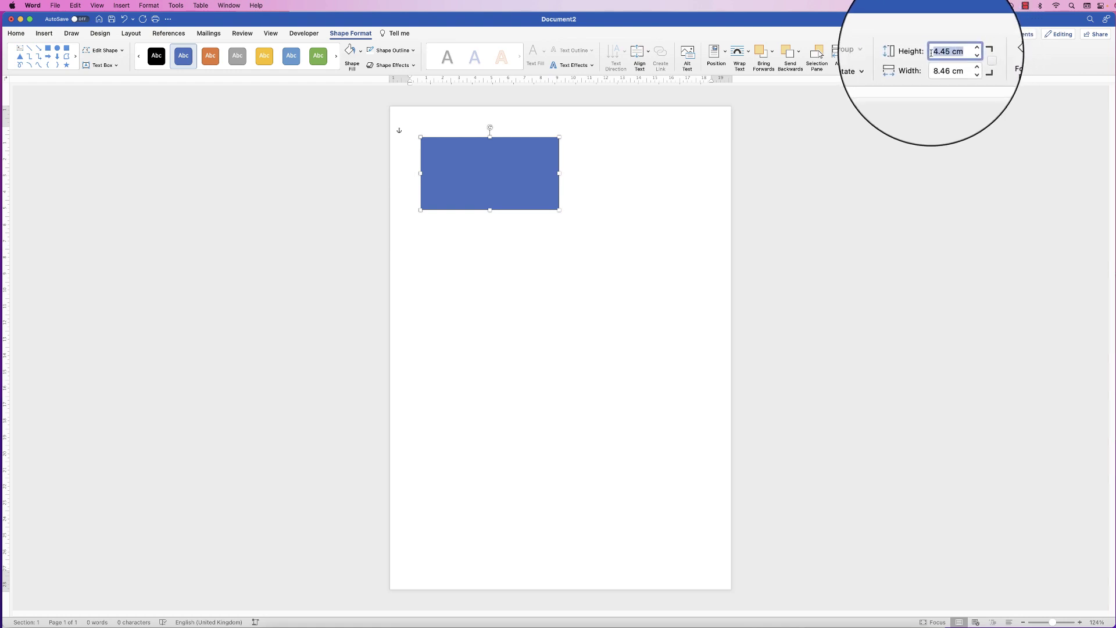
pyautogui.write('5.08')
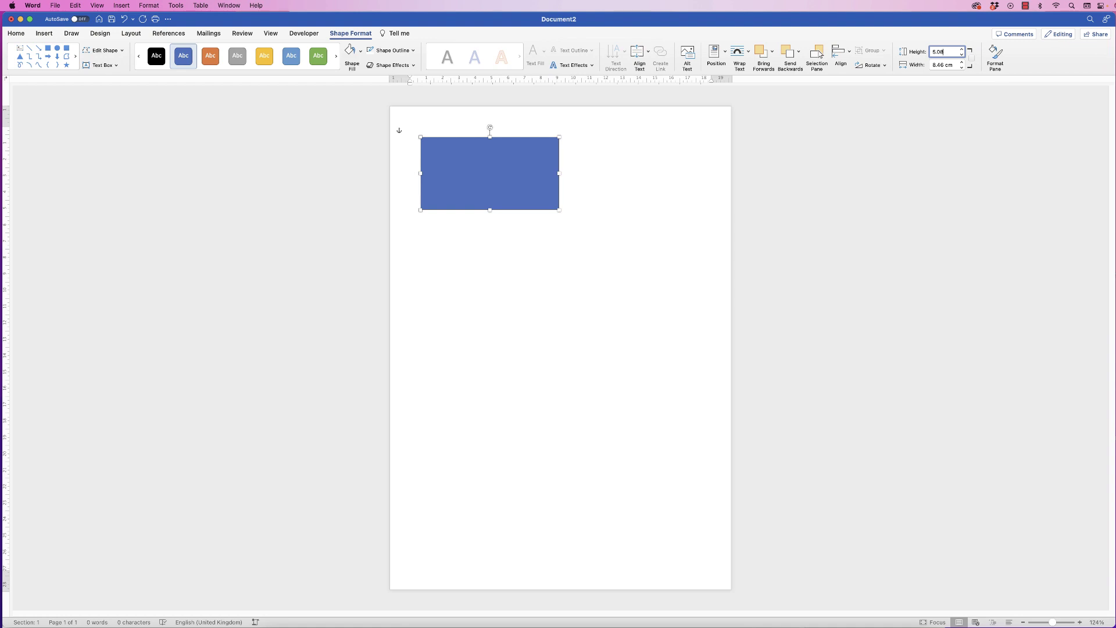
pyautogui.press('Tab')
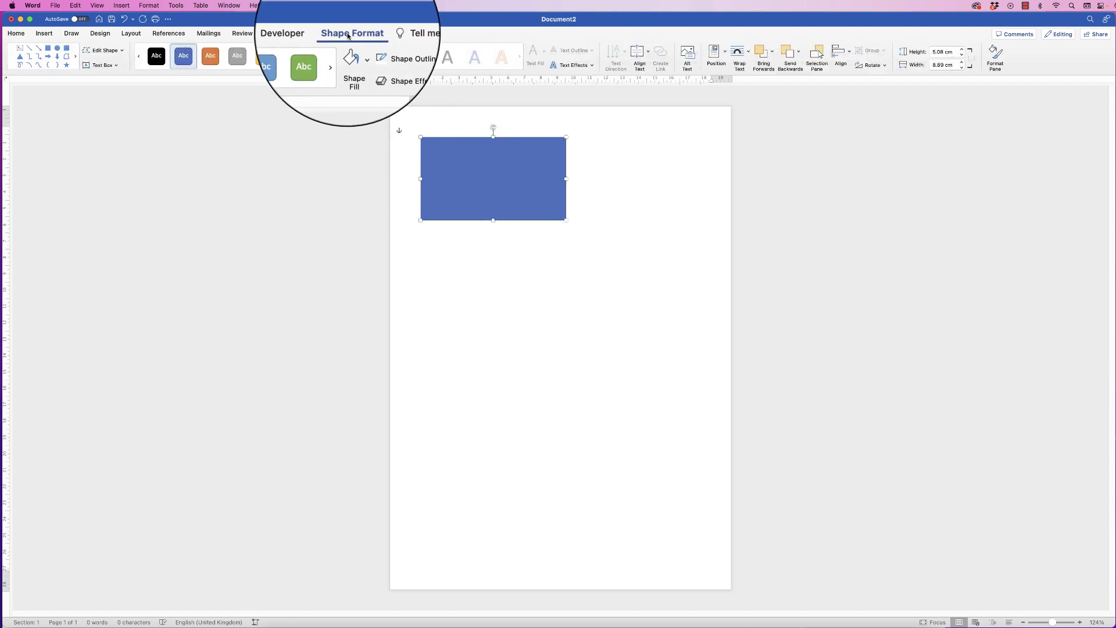
# Set the rectangle to No Outline and a solid black theme fill
pyautogui.click(413, 53)
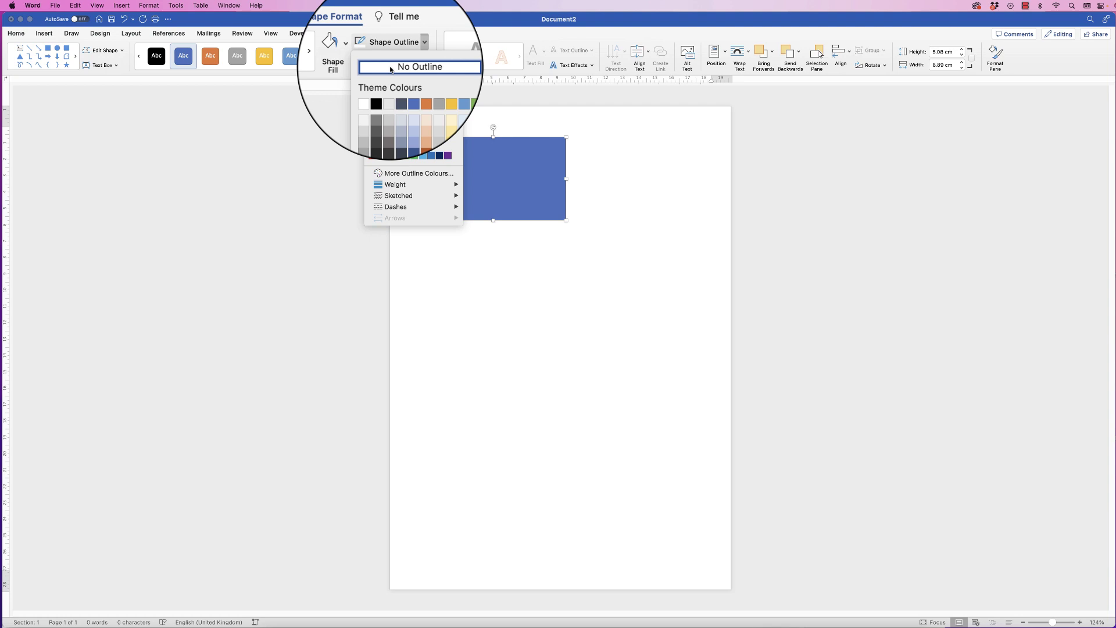
pyautogui.click(390, 68)
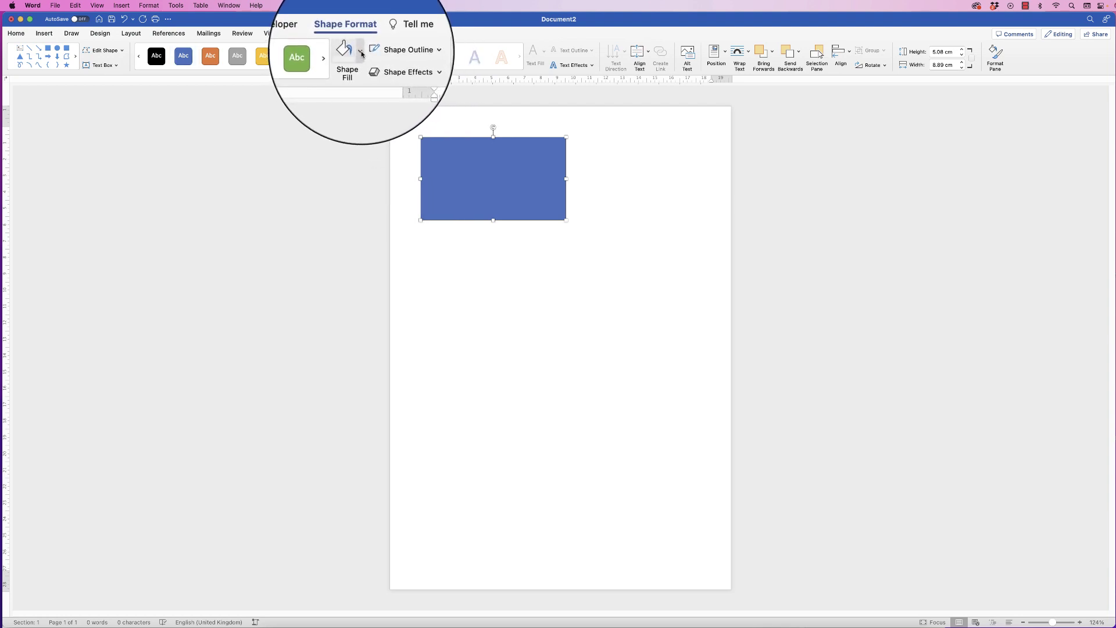
pyautogui.click(360, 53)
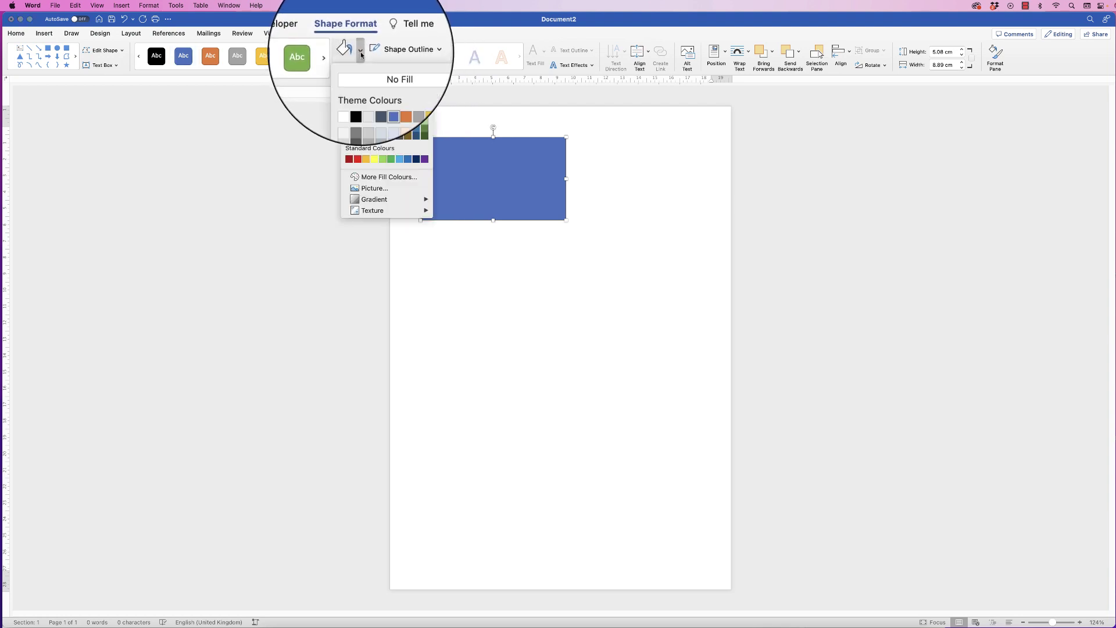
pyautogui.click(370, 177)
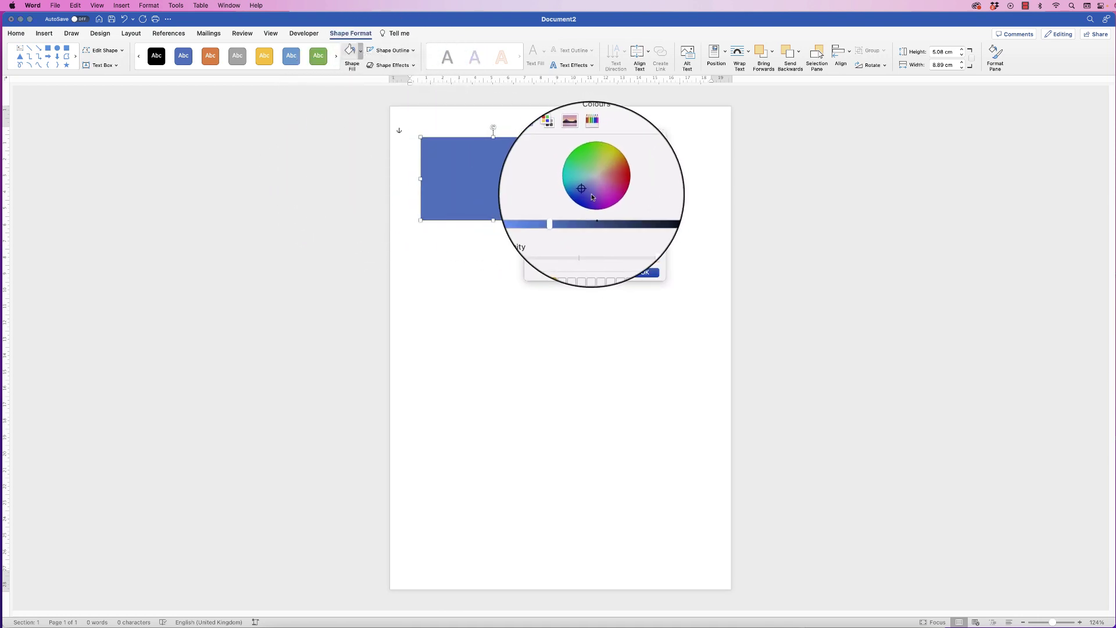
pyautogui.moveTo(585, 193); pyautogui.dragTo(541, 221)
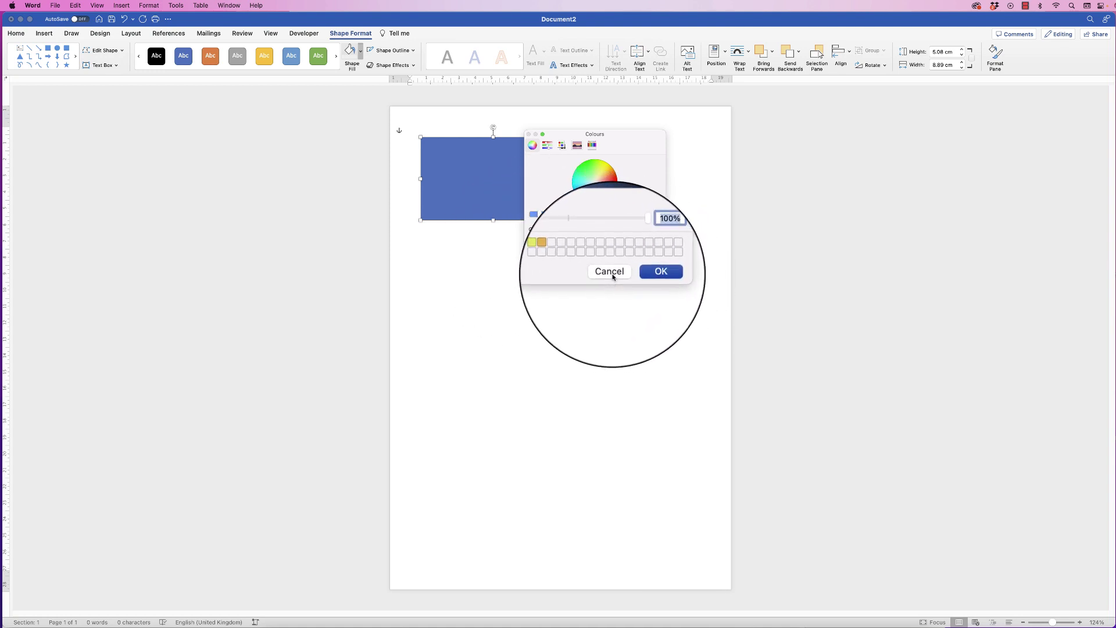
pyautogui.click(610, 271)
pyautogui.click(360, 51)
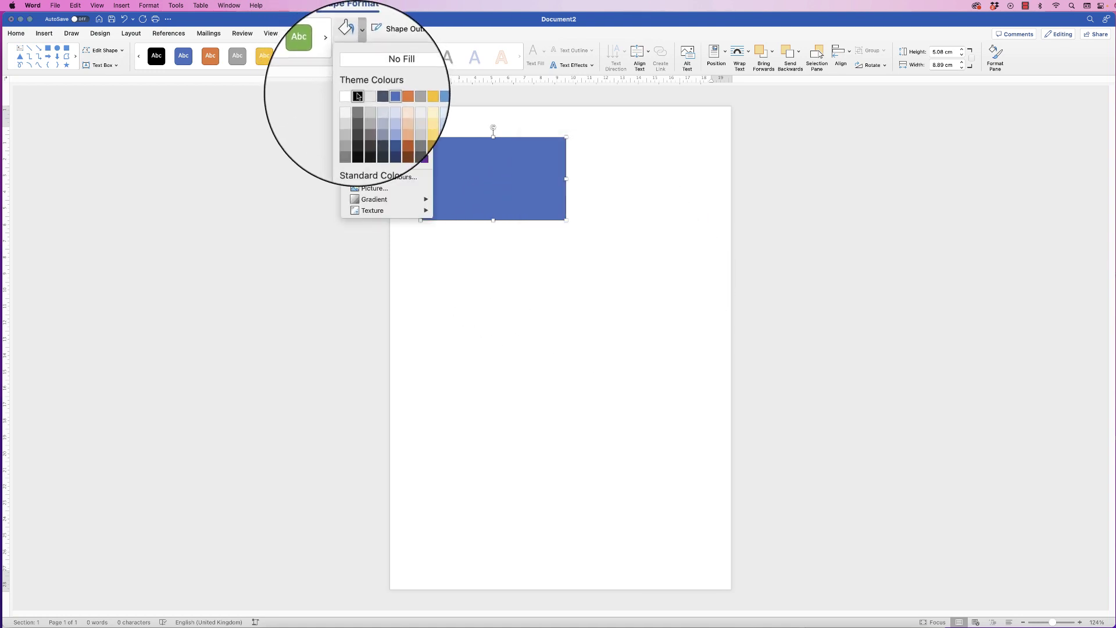
pyautogui.click(357, 96)
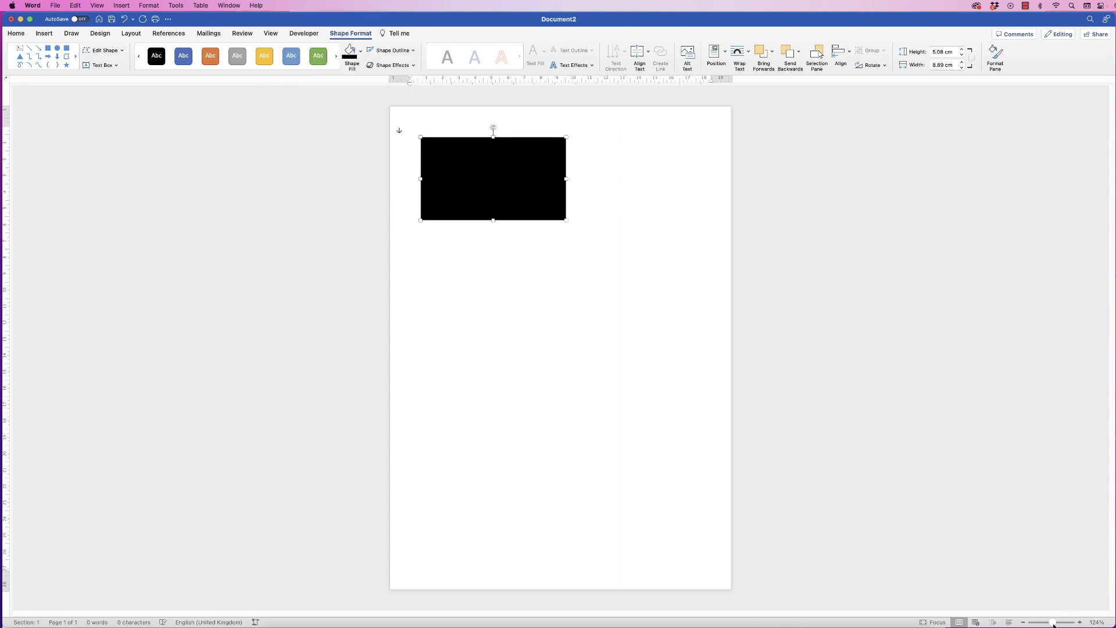
# Zoom in and draw a text box on the rectangle's upper-left containing the cardholder's name
pyautogui.moveTo(1055, 623); pyautogui.dragTo(1062, 622)
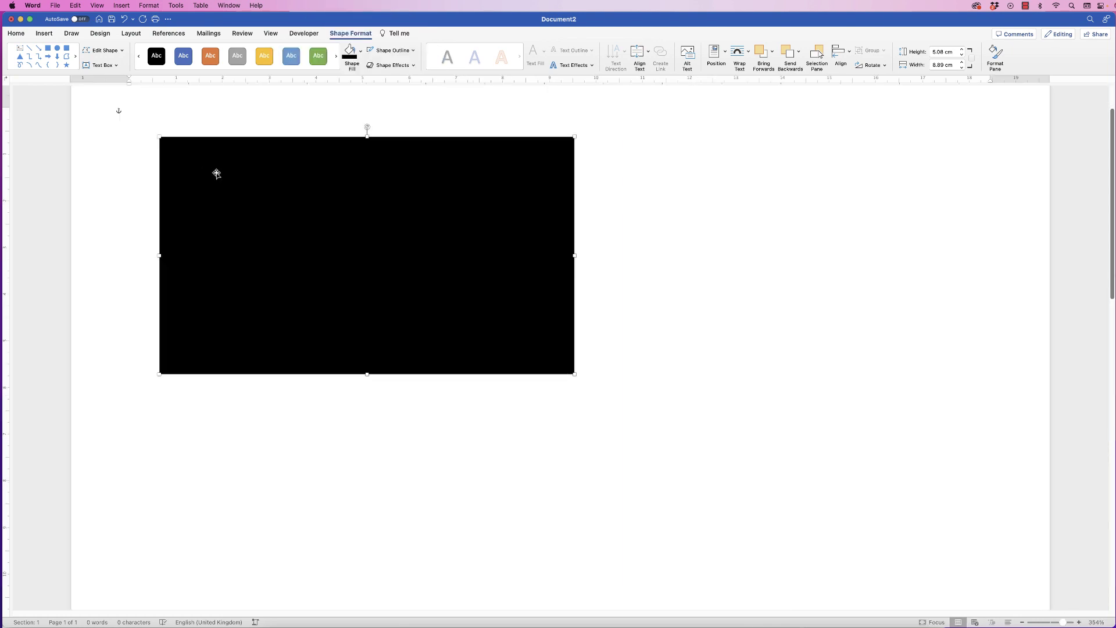
pyautogui.click(117, 175)
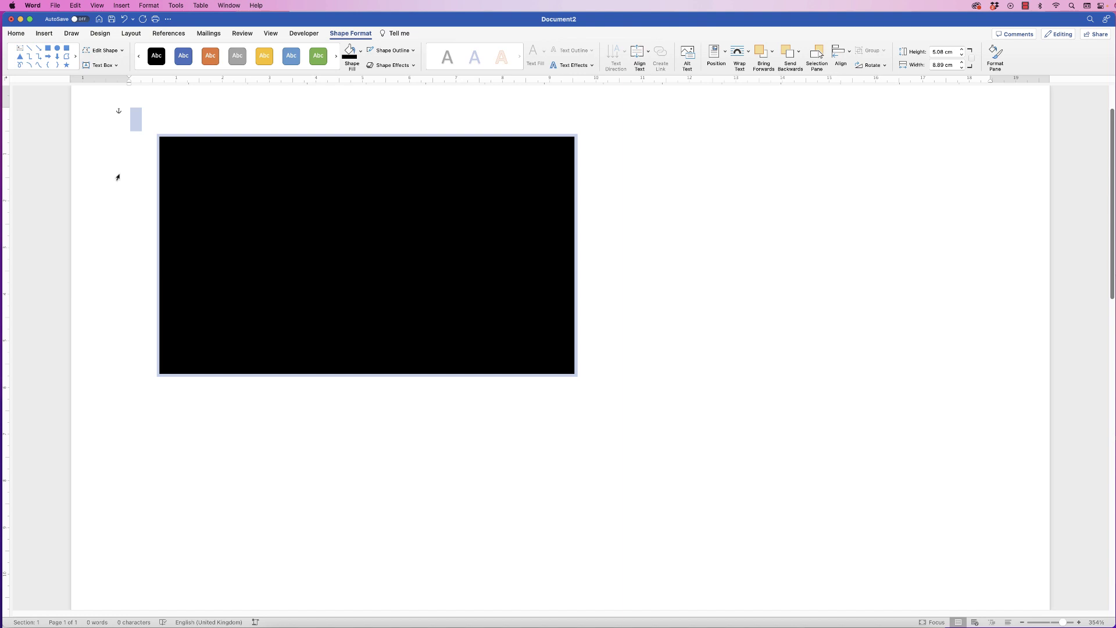
pyautogui.click(44, 33)
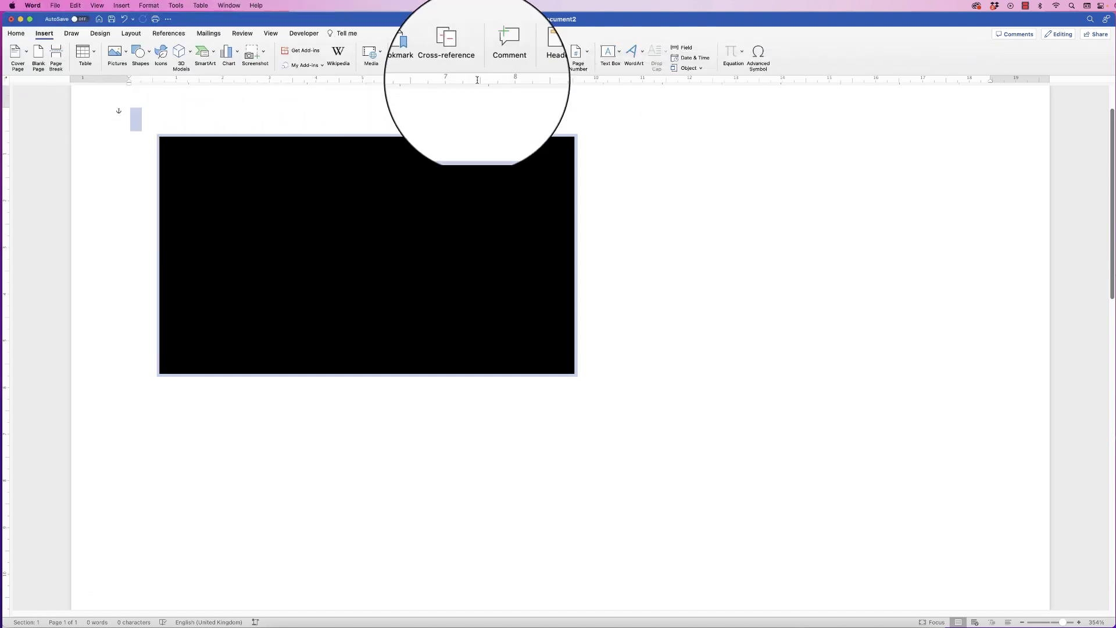
pyautogui.click(619, 52)
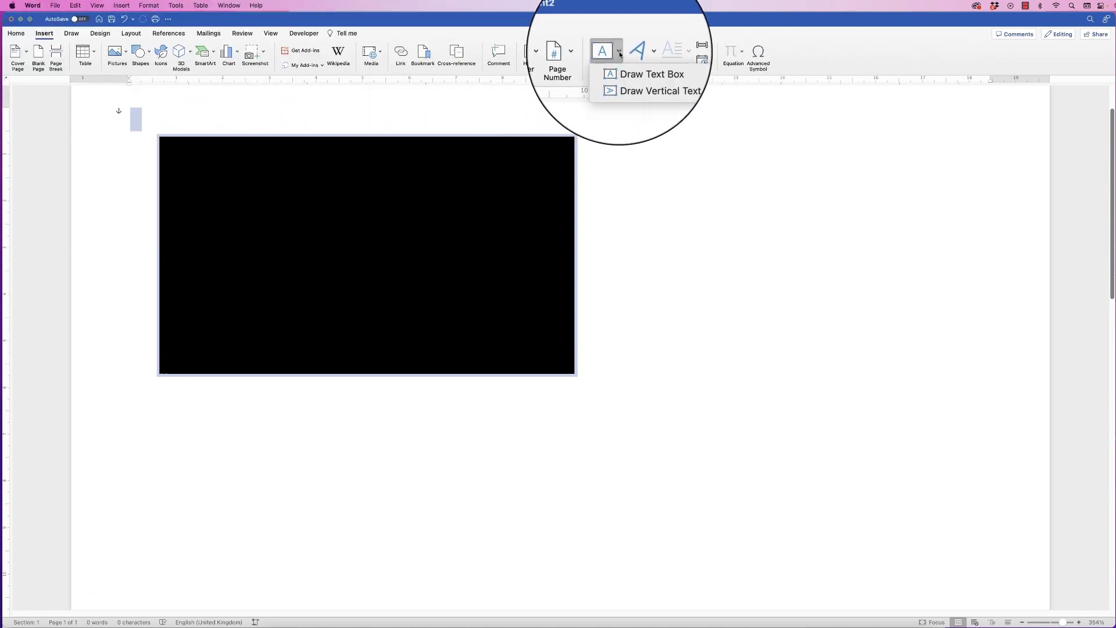
pyautogui.click(634, 77)
pyautogui.moveTo(177, 157)
pyautogui.mouseDown()
pyautogui.moveTo(187, 201)
pyautogui.moveTo(338, 208)
pyautogui.mouseUp()
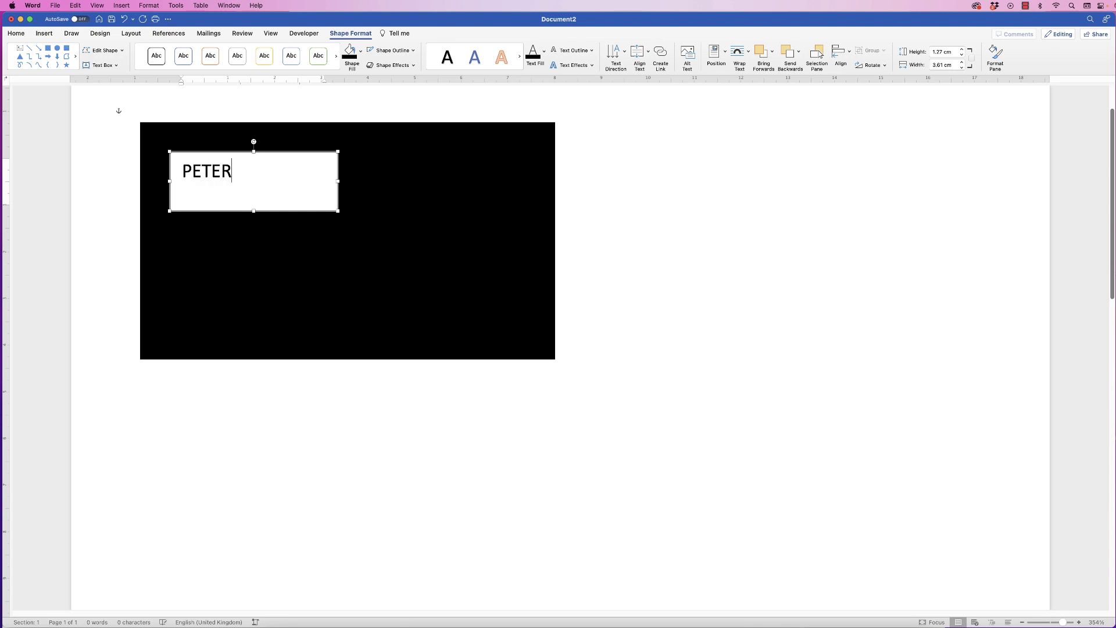
pyautogui.write('PETER BROWN')
pyautogui.click(208, 238)
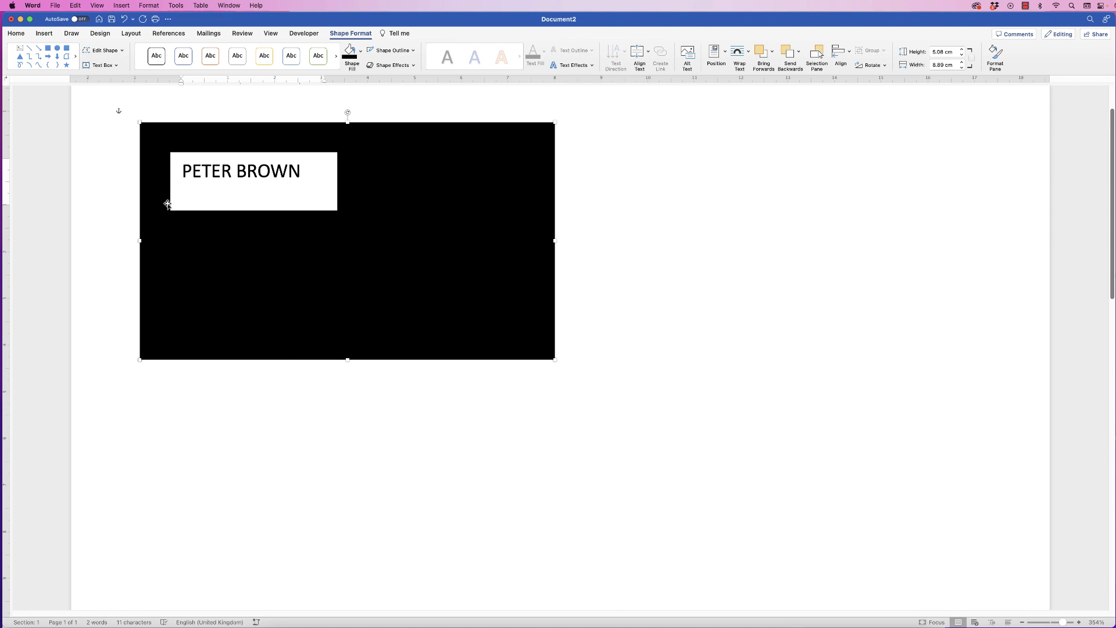
# Give the name text box No Outline and No Fill
pyautogui.click(208, 189)
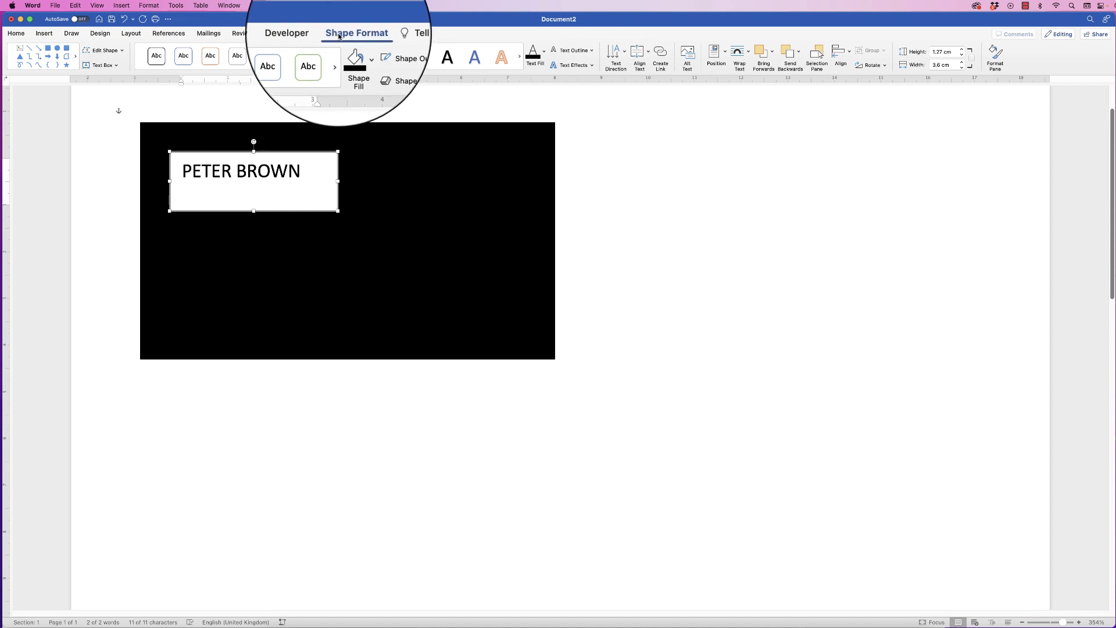
pyautogui.click(412, 50)
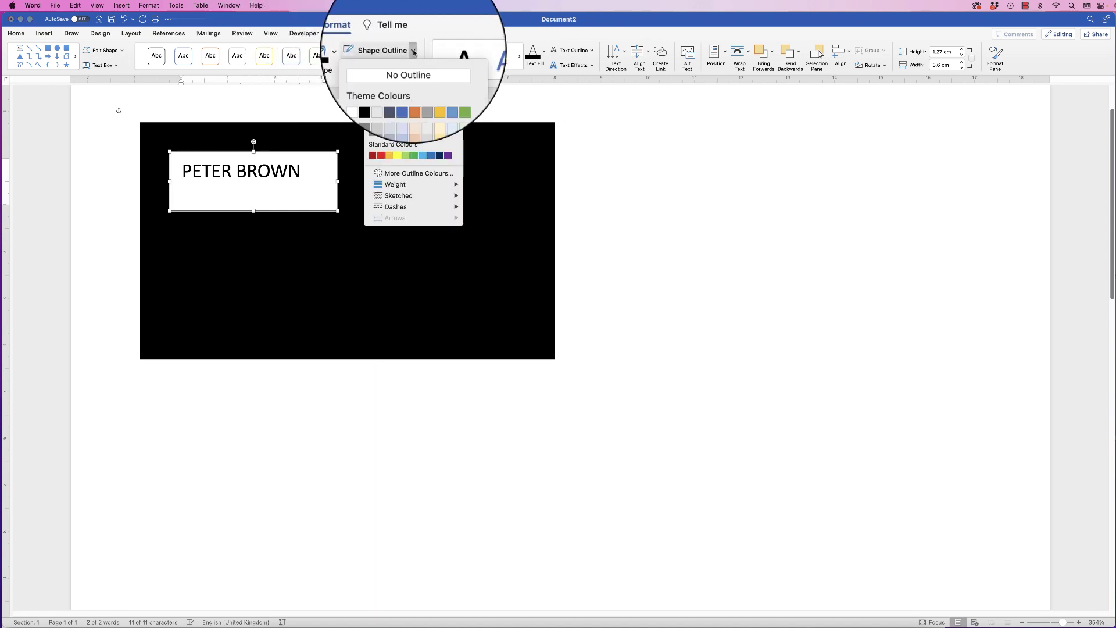
pyautogui.click(402, 67)
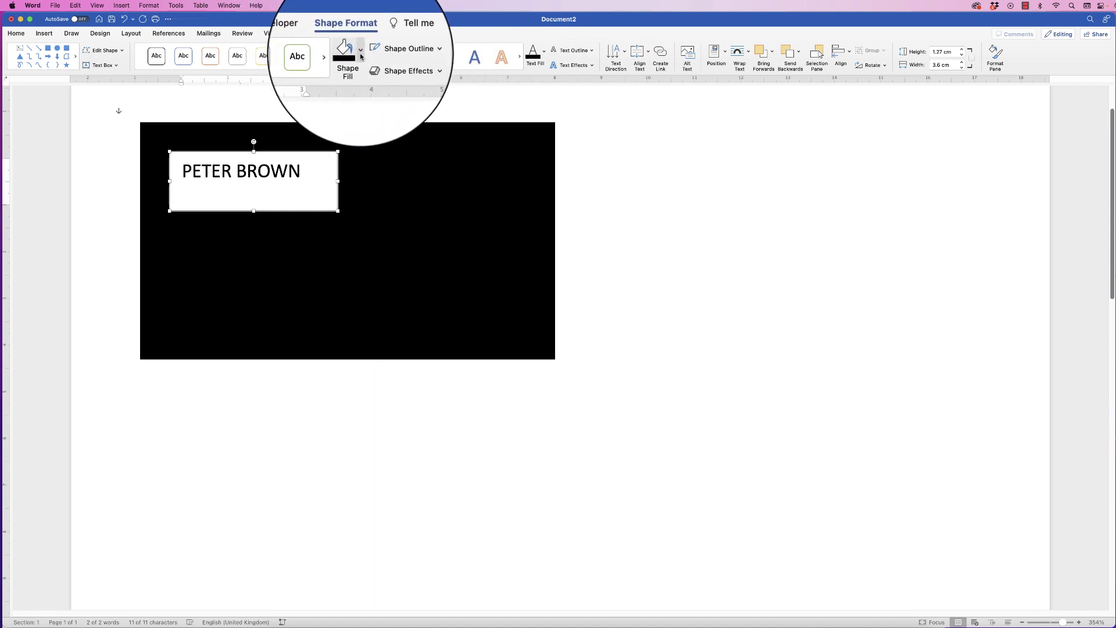
pyautogui.click(360, 54)
pyautogui.click(375, 67)
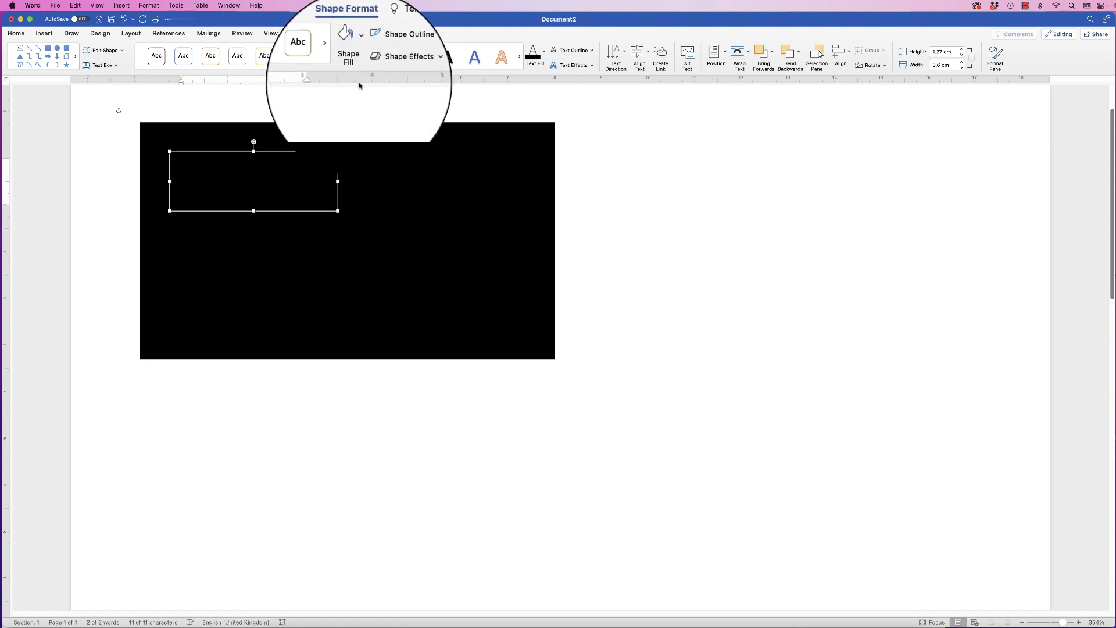
# Make the name white Avenir text and shorten its box to fit
pyautogui.click(17, 34)
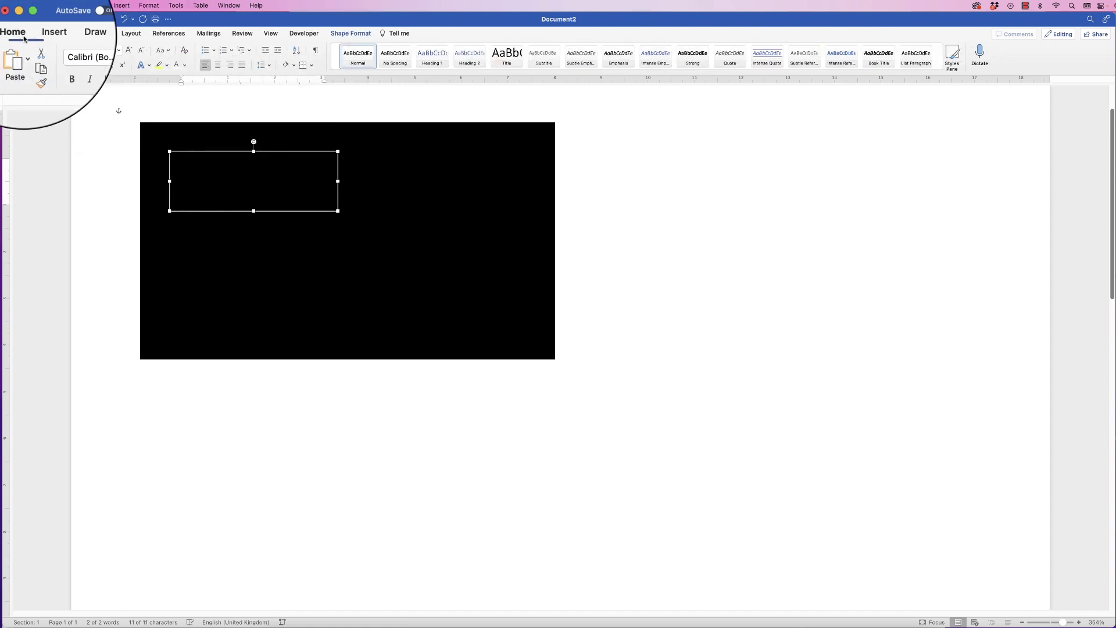
pyautogui.click(177, 65)
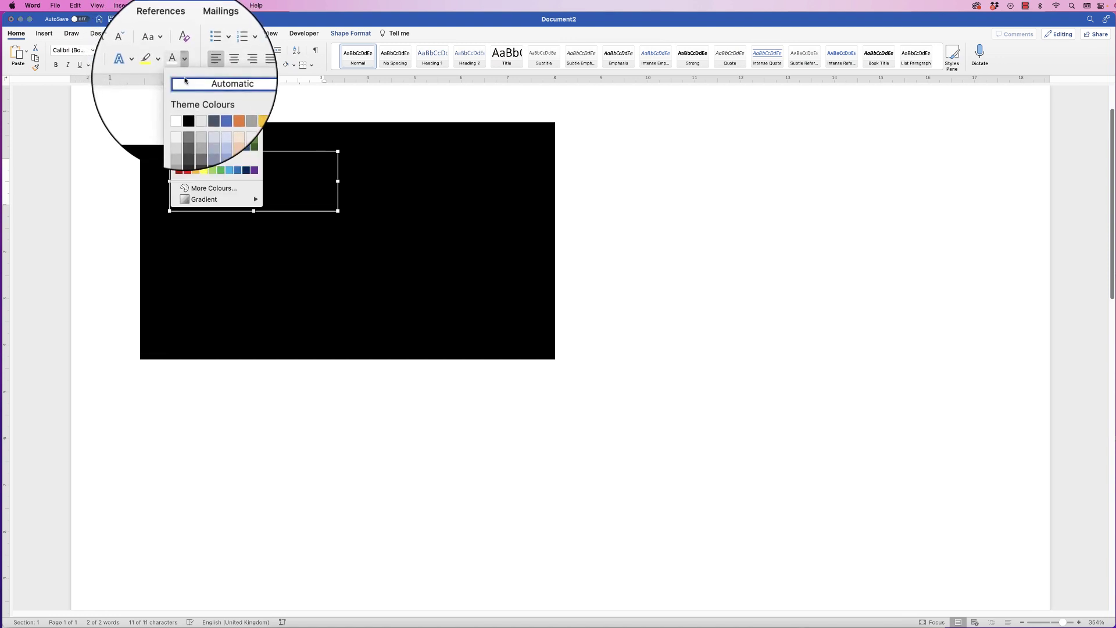
pyautogui.click(179, 107)
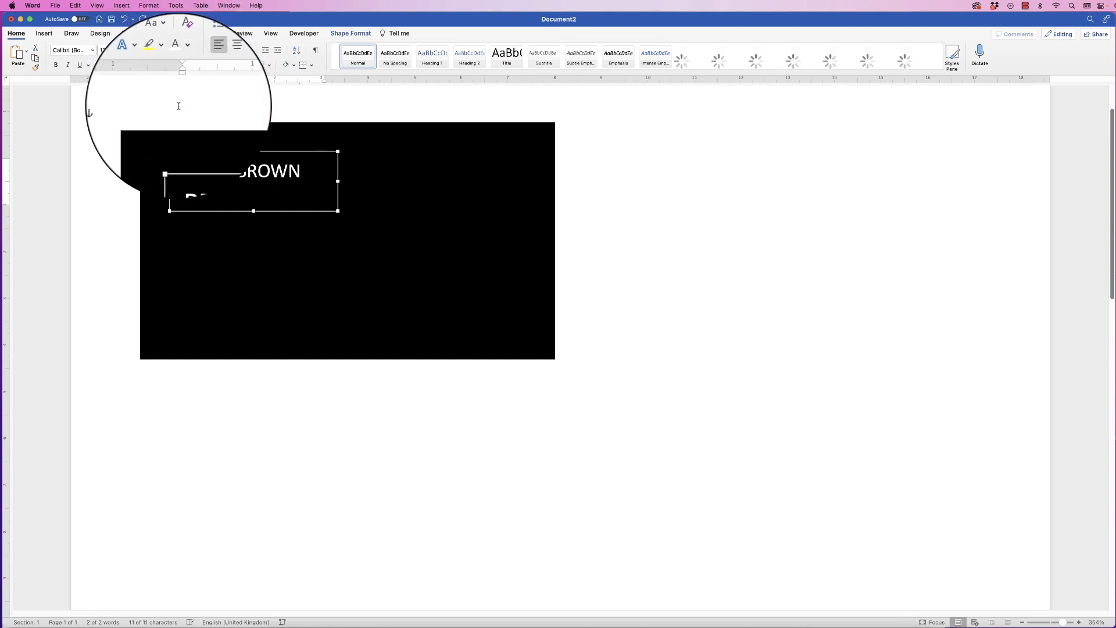
pyautogui.click(92, 50)
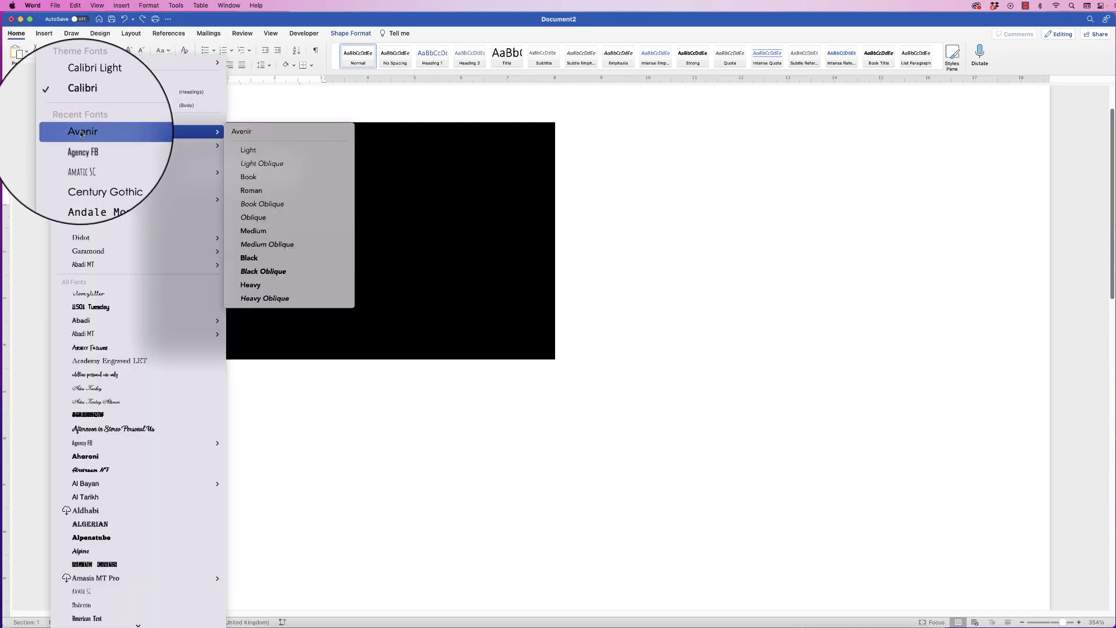
pyautogui.click(80, 133)
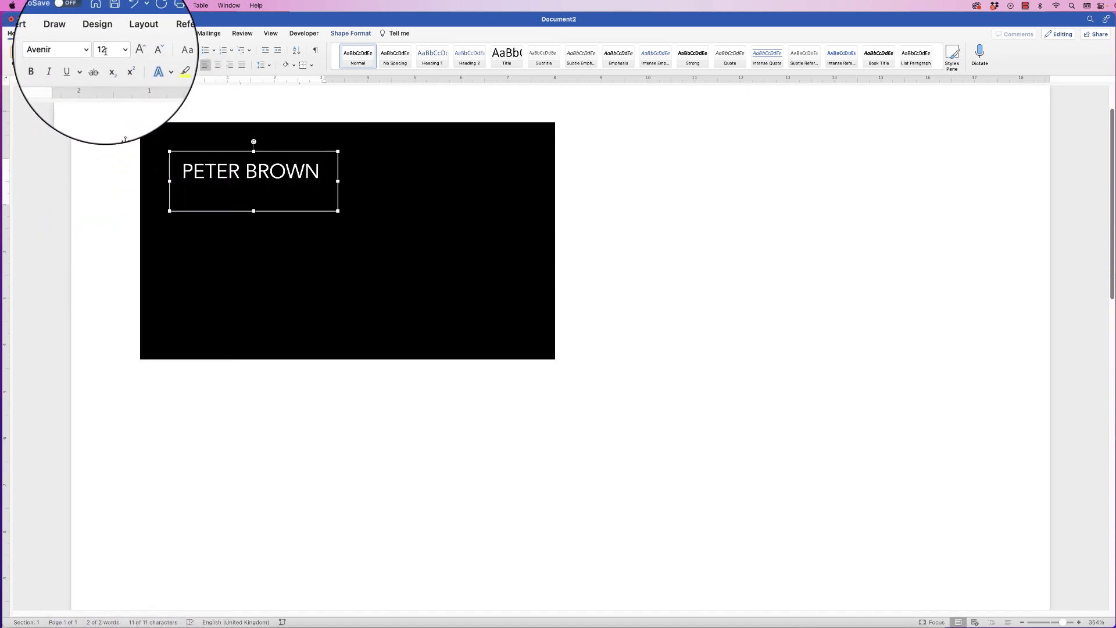
pyautogui.moveTo(254, 210); pyautogui.dragTo(256, 195)
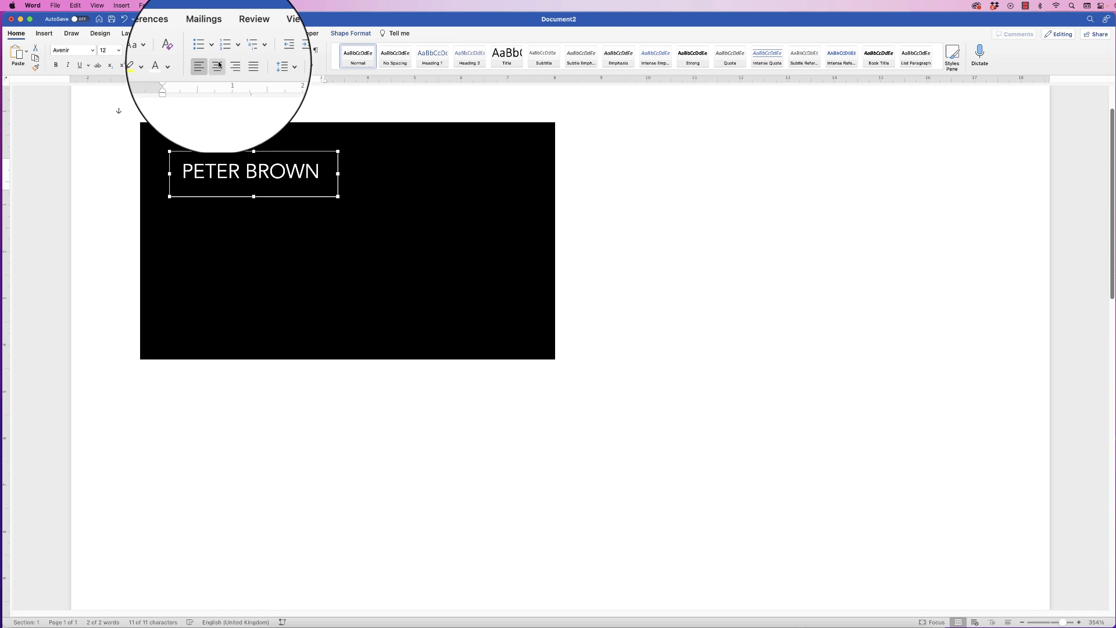
# Centre the name, move its box lower on the card, and duplicate it below
pyautogui.click(220, 67)
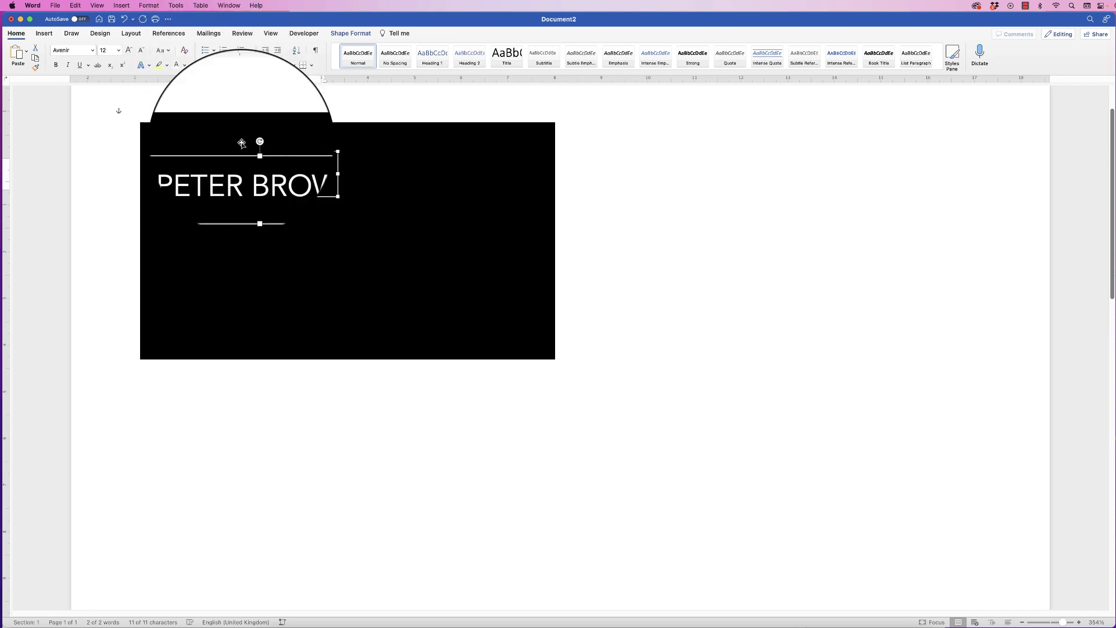
pyautogui.moveTo(268, 165); pyautogui.dragTo(271, 260)
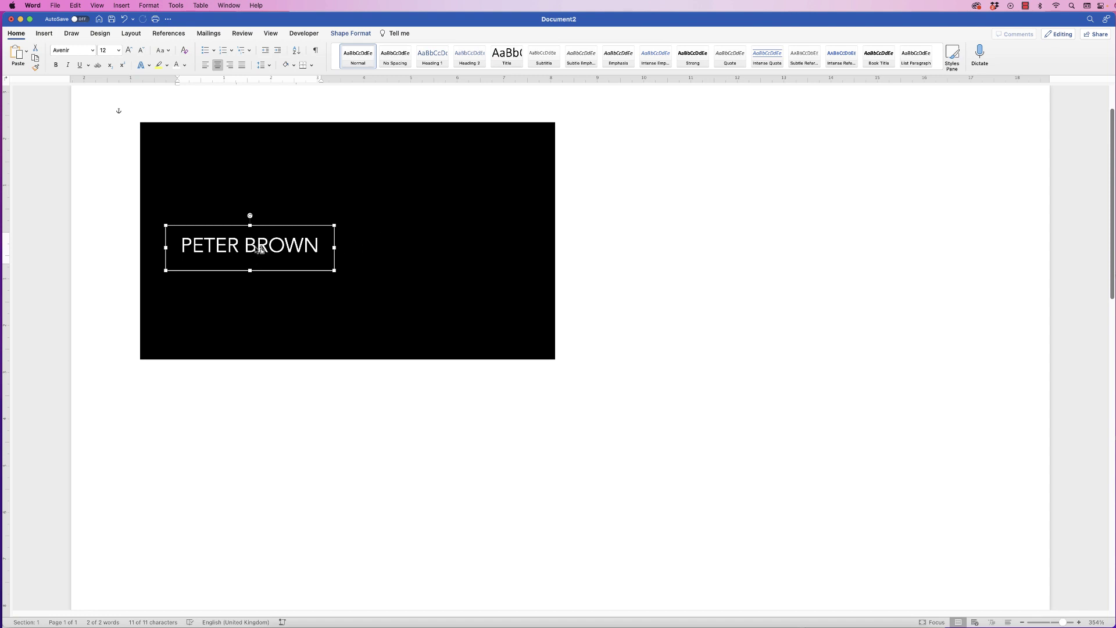
pyautogui.moveTo(256, 251); pyautogui.dragTo(257, 309)
# Place another copy of the name box at the card's top-right corner
pyautogui.click(257, 302)
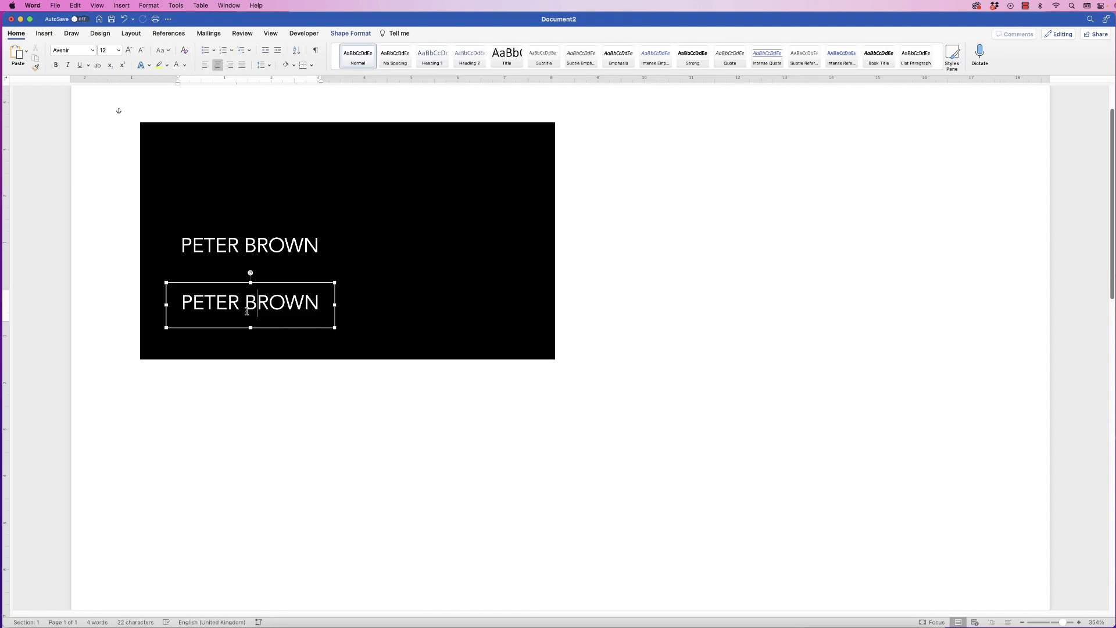
pyautogui.click(451, 201)
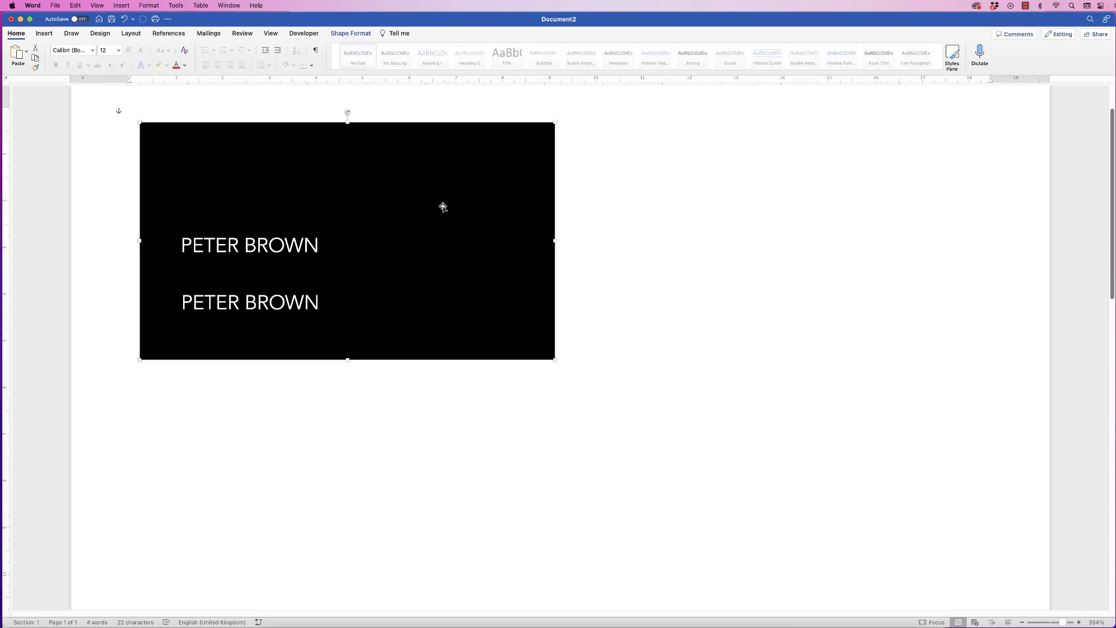
pyautogui.moveTo(250, 239); pyautogui.dragTo(465, 154)
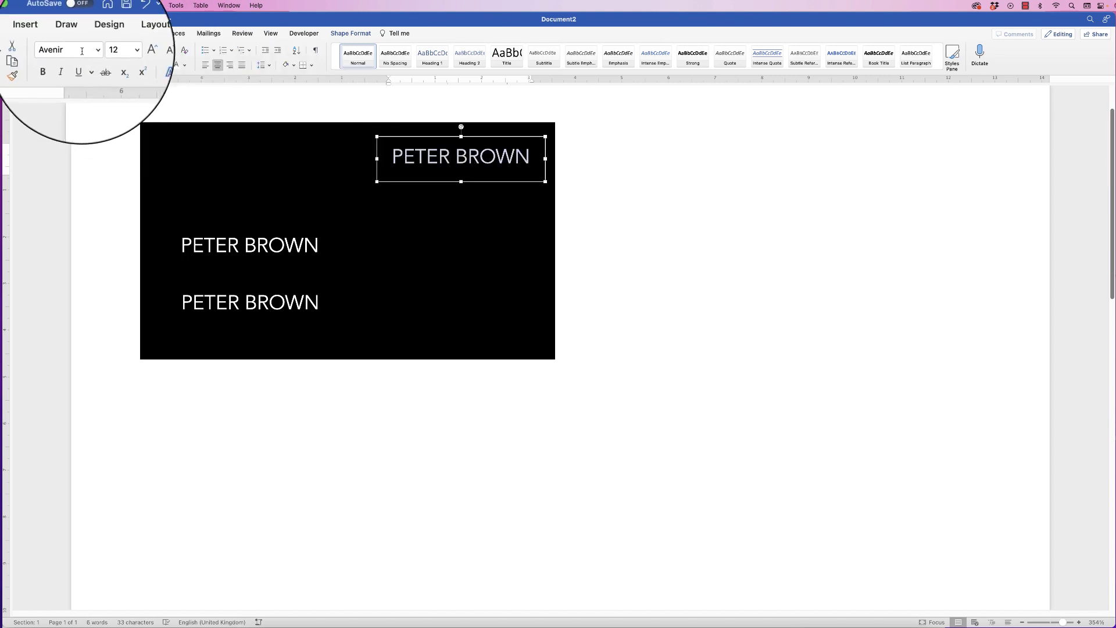
# Set both the top-right name and the lower copy to 6.5 pt
pyautogui.click(124, 53)
pyautogui.scroll(3, 116, 70)
pyautogui.click(113, 88)
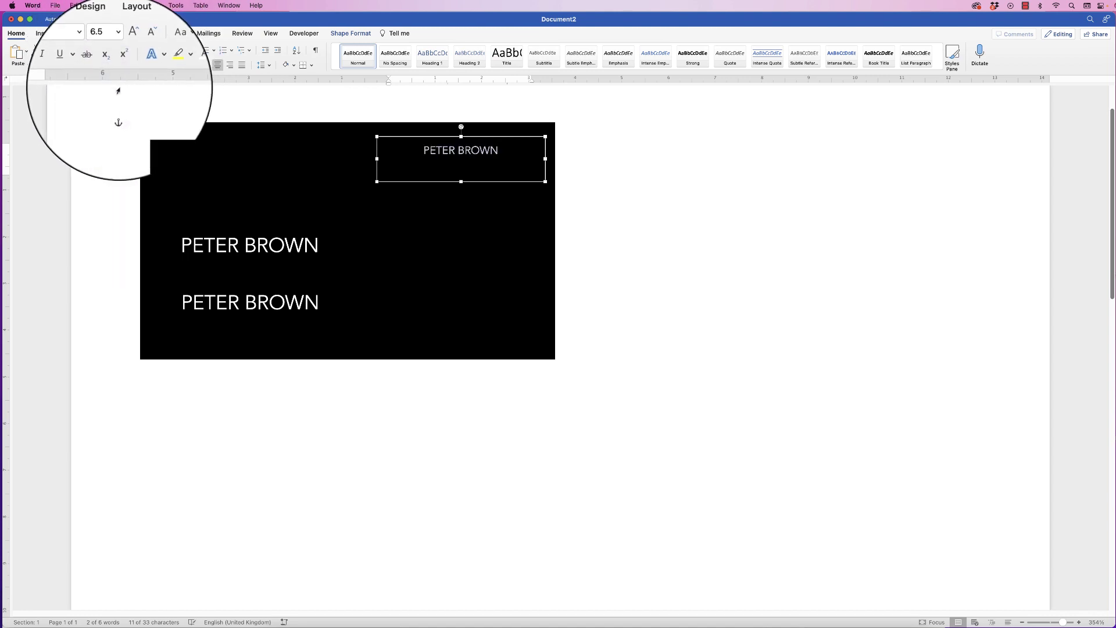
pyautogui.click(247, 293)
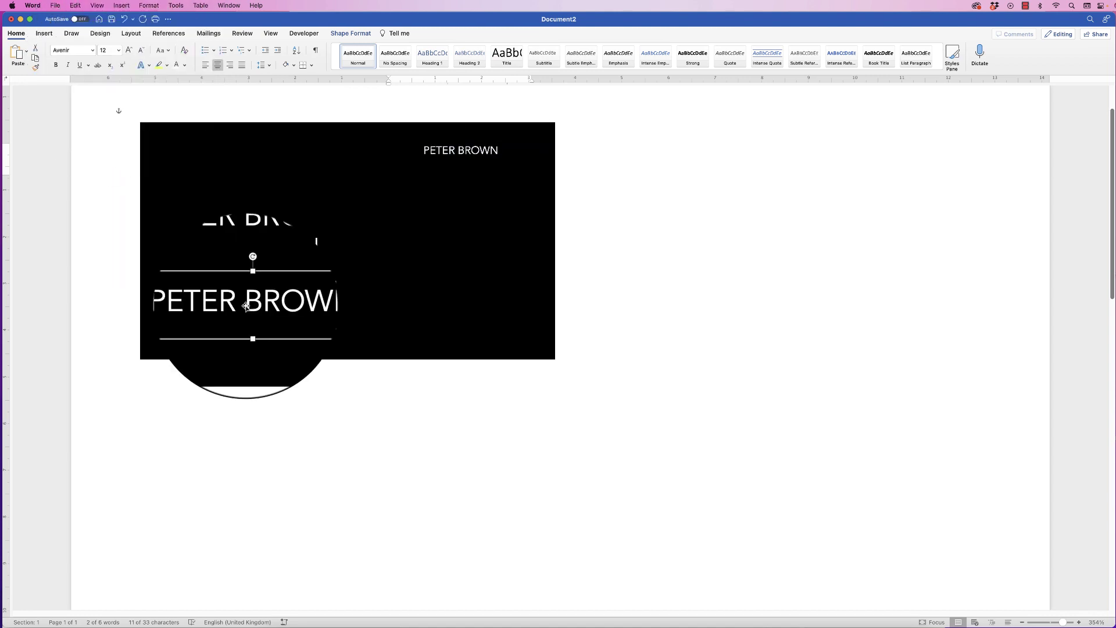
pyautogui.click(119, 45)
pyautogui.scroll(3, 113, 81)
pyautogui.click(113, 83)
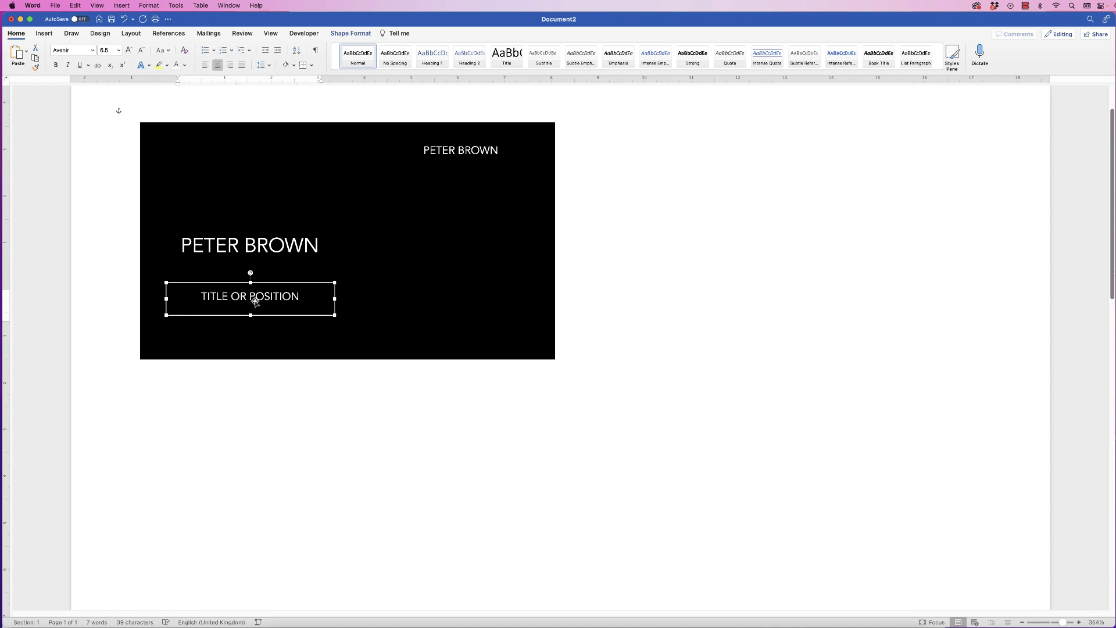
# Move the name down above TITLE OR POSITION and centre-align the two boxes
pyautogui.moveTo(272, 247); pyautogui.dragTo(278, 273)
pyautogui.click(259, 296)
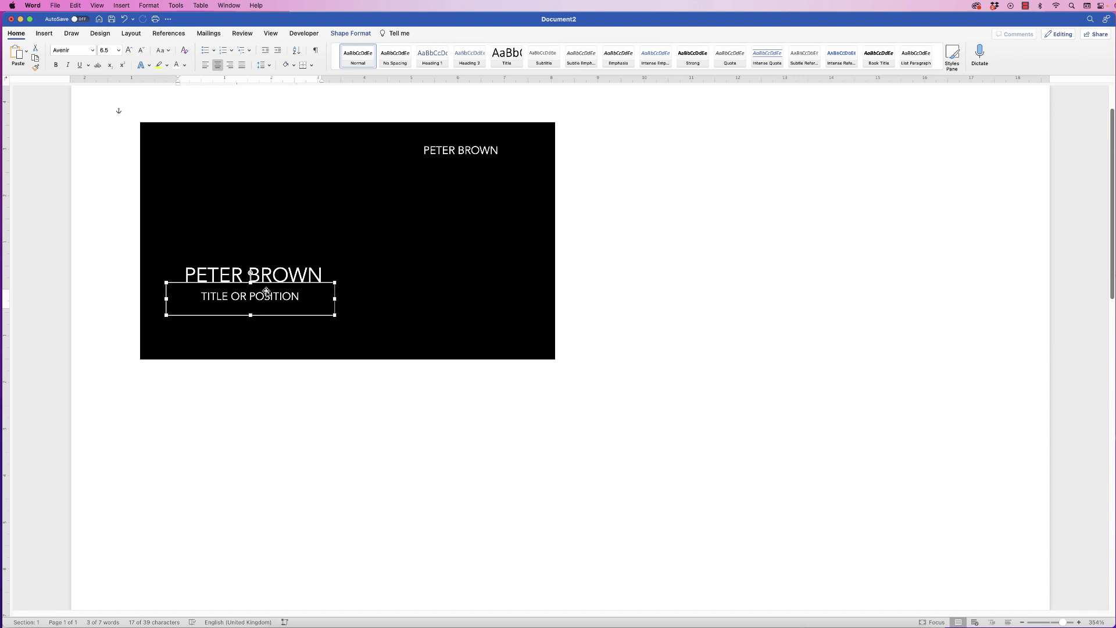
pyautogui.keyDown('shift'); pyautogui.click(266, 274); pyautogui.keyUp('shift')
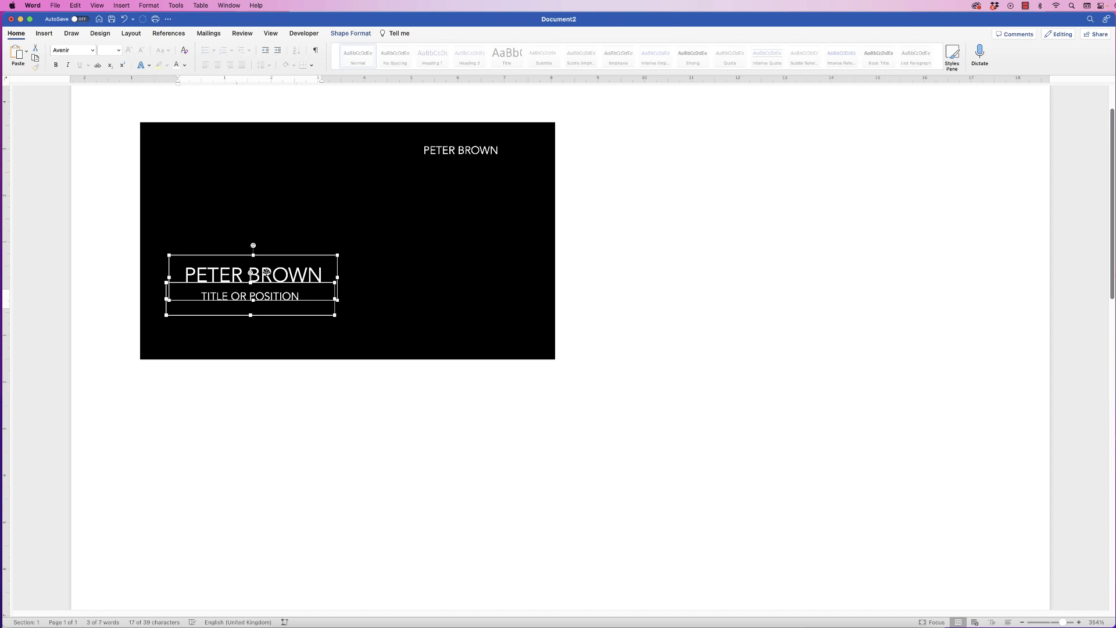
pyautogui.click(351, 34)
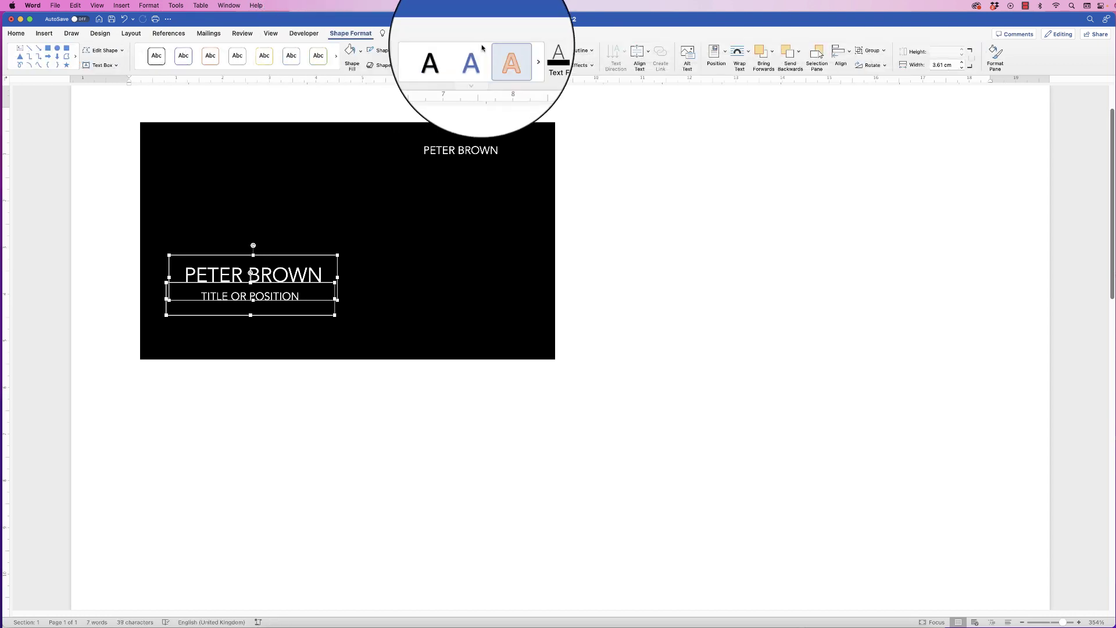
pyautogui.click(850, 54)
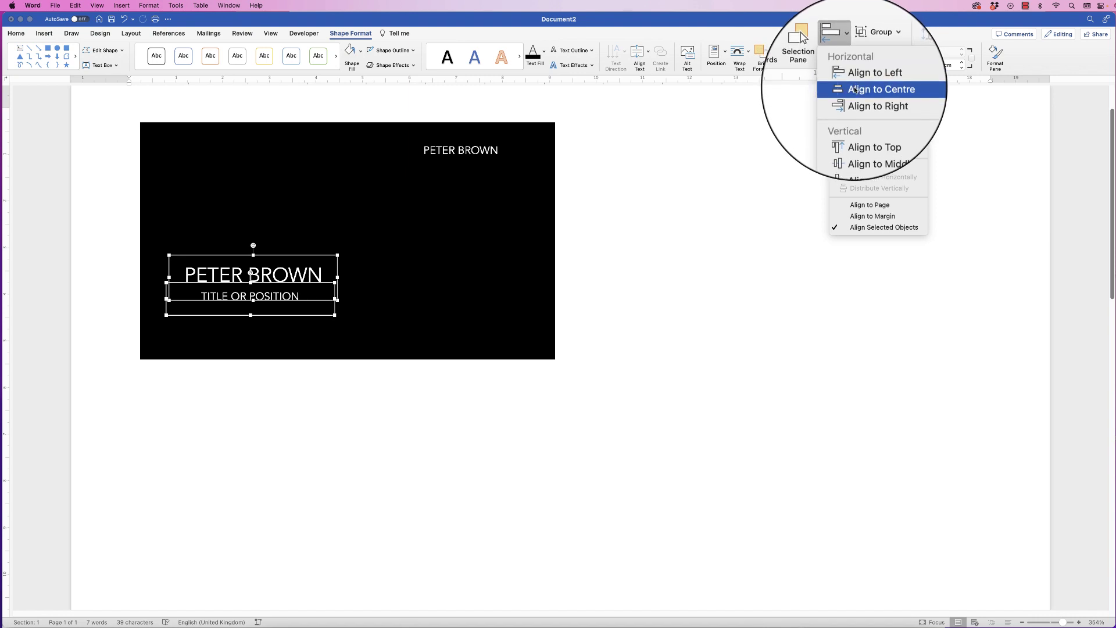
pyautogui.click(856, 90)
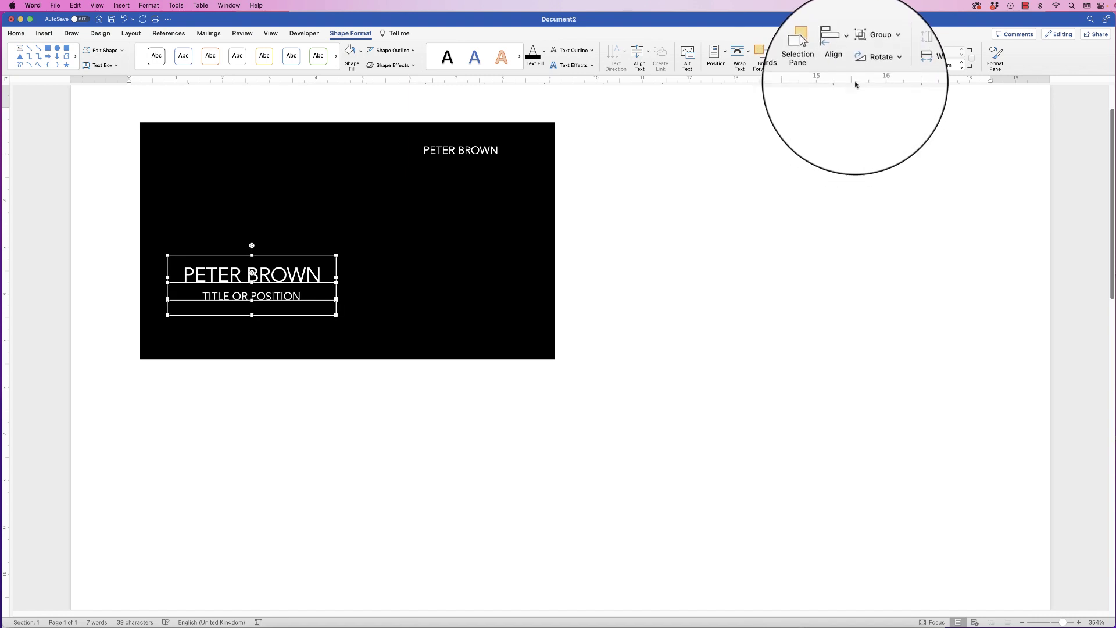
# Group the name and TITLE OR POSITION boxes into one object
pyautogui.click(406, 394)
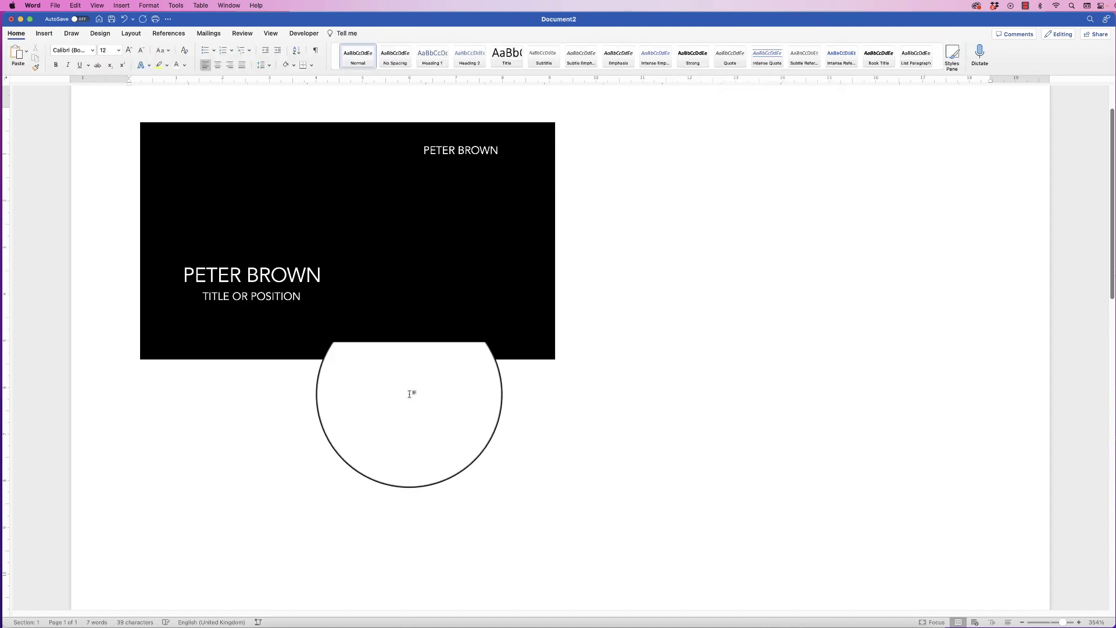
pyautogui.click(279, 274)
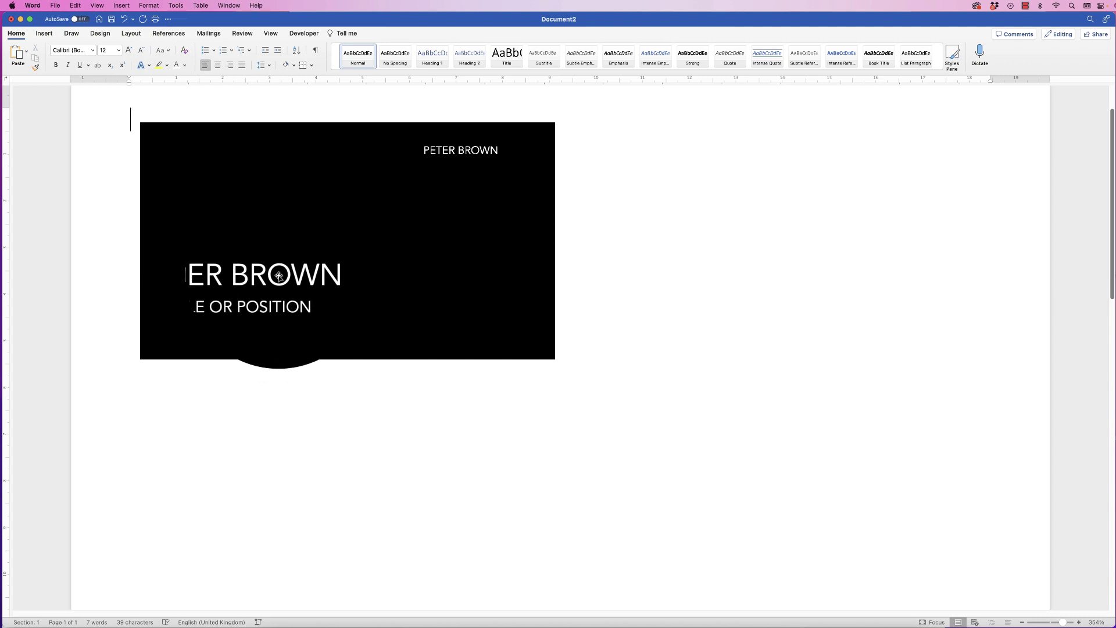
pyautogui.keyDown('shift'); pyautogui.click(266, 297); pyautogui.keyUp('shift')
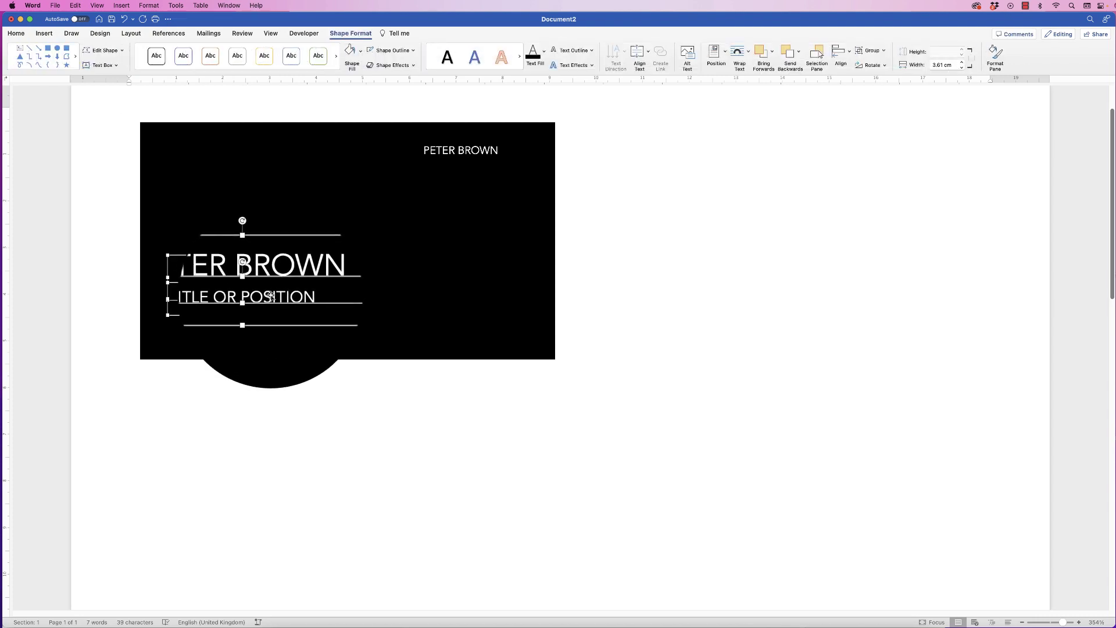
pyautogui.click(870, 51)
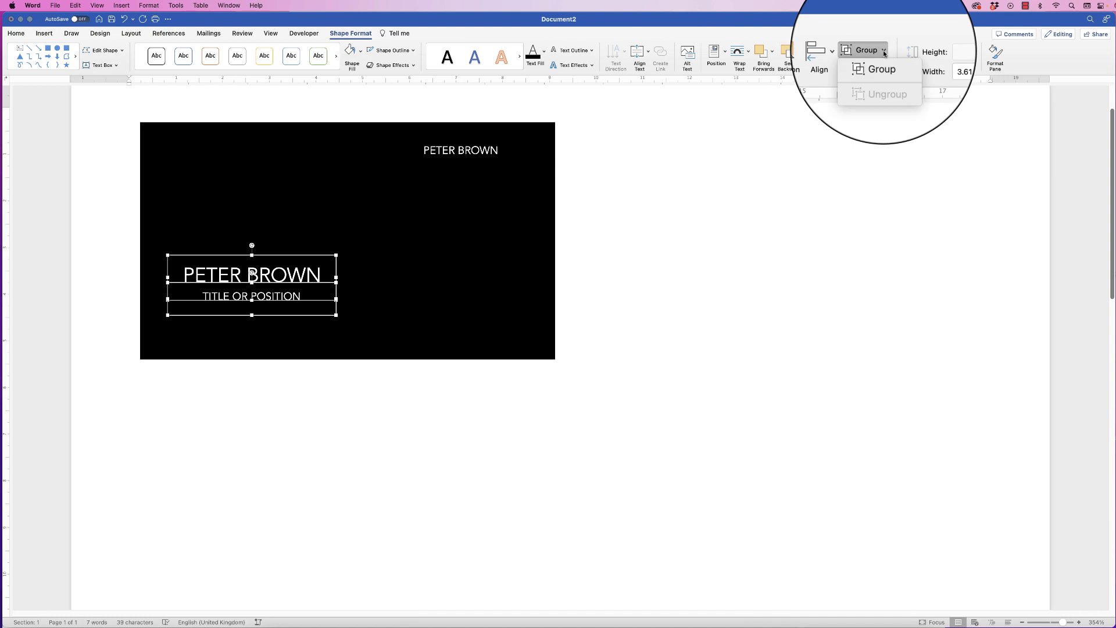
pyautogui.click(878, 66)
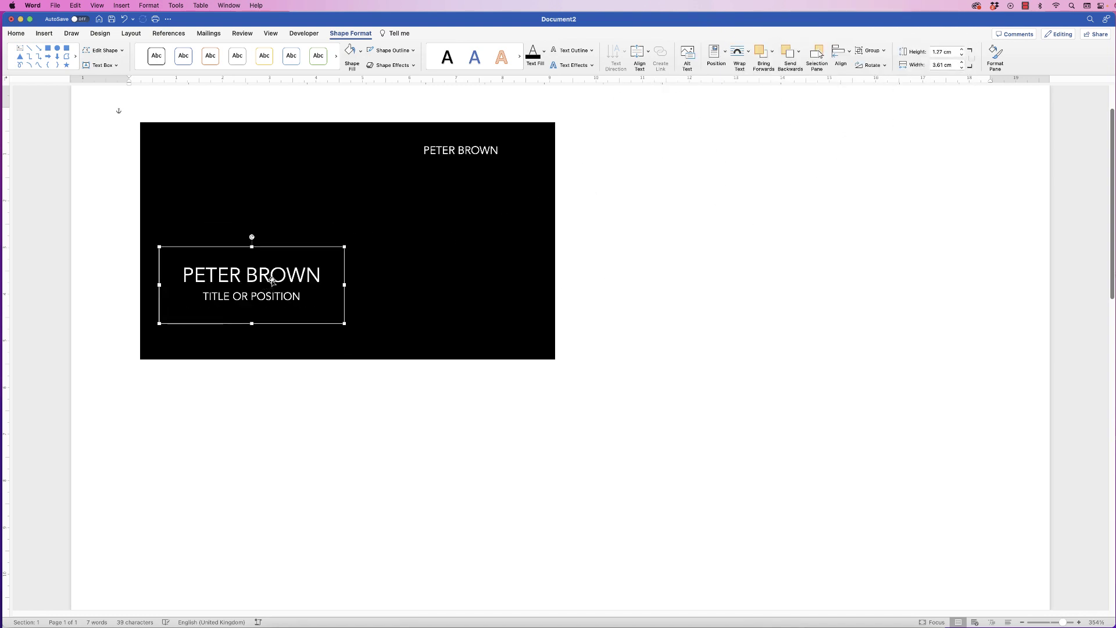
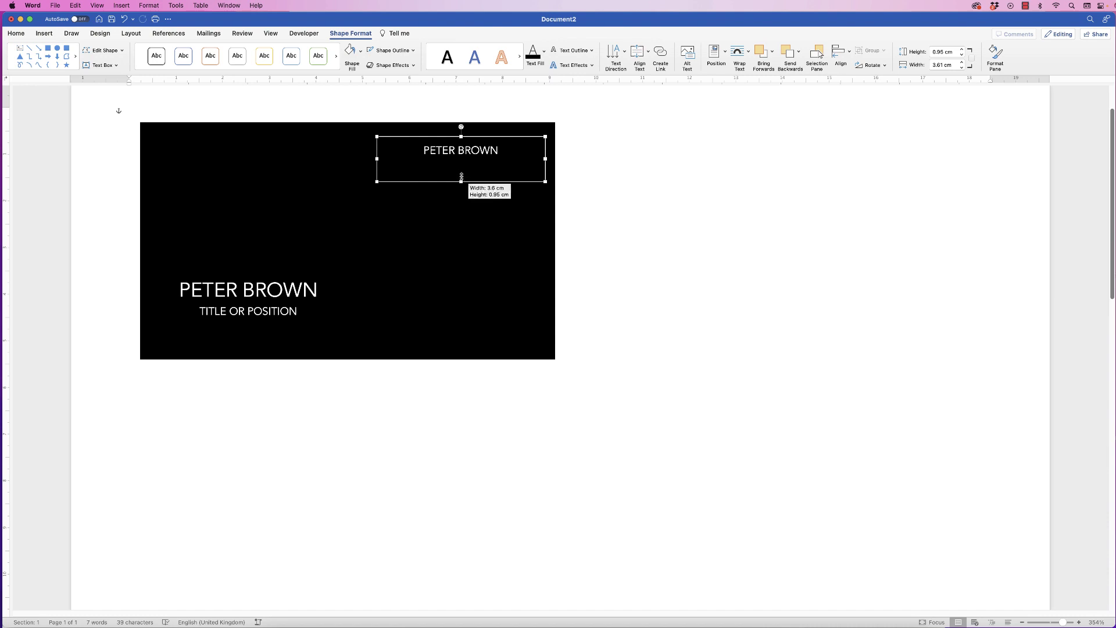
# Shorten the PETER BROWN box and duplicate it down the card's right half into stacked copies
pyautogui.moveTo(541, 152); pyautogui.dragTo(484, 152)
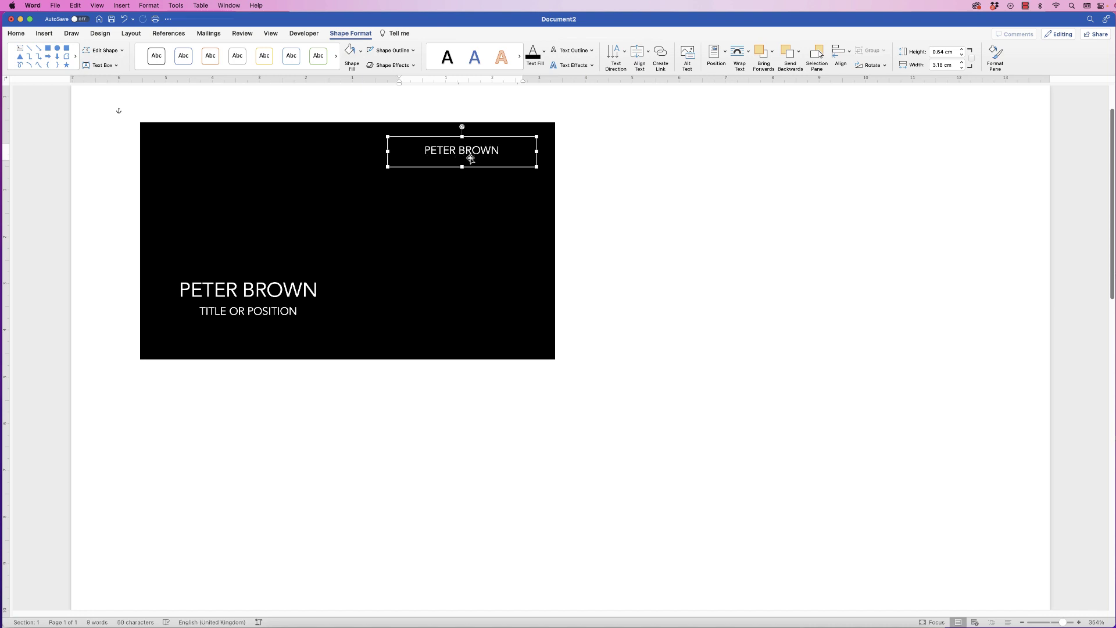
pyautogui.keyDown('alt'); pyautogui.moveTo(471, 153); pyautogui.dragTo(473, 273); pyautogui.keyUp('alt')
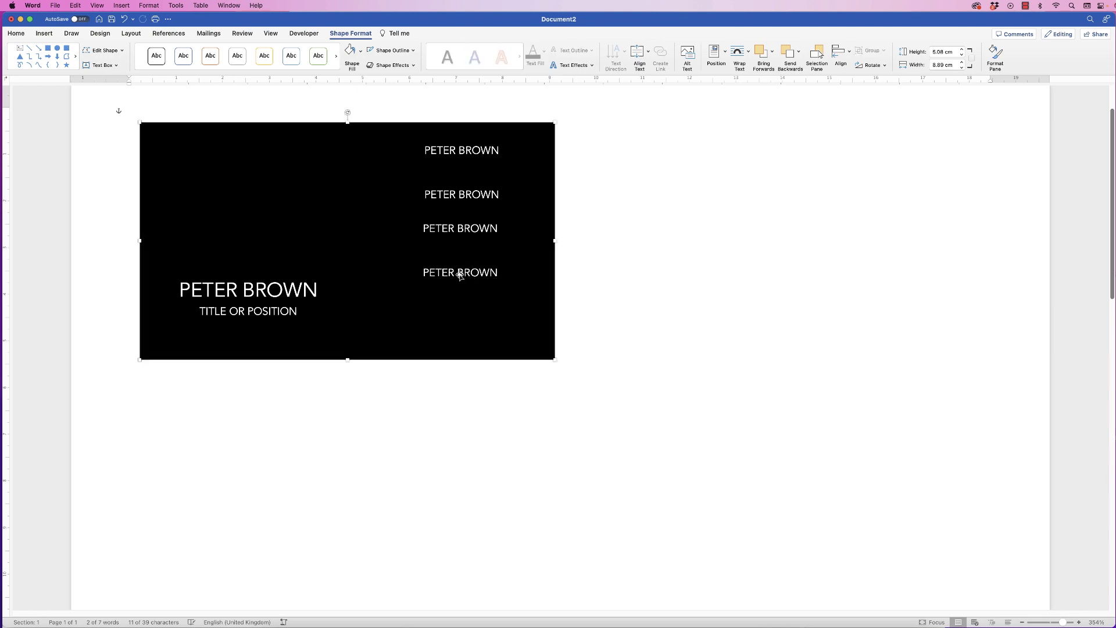
pyautogui.click(460, 273)
pyautogui.doubleClick(465, 278)
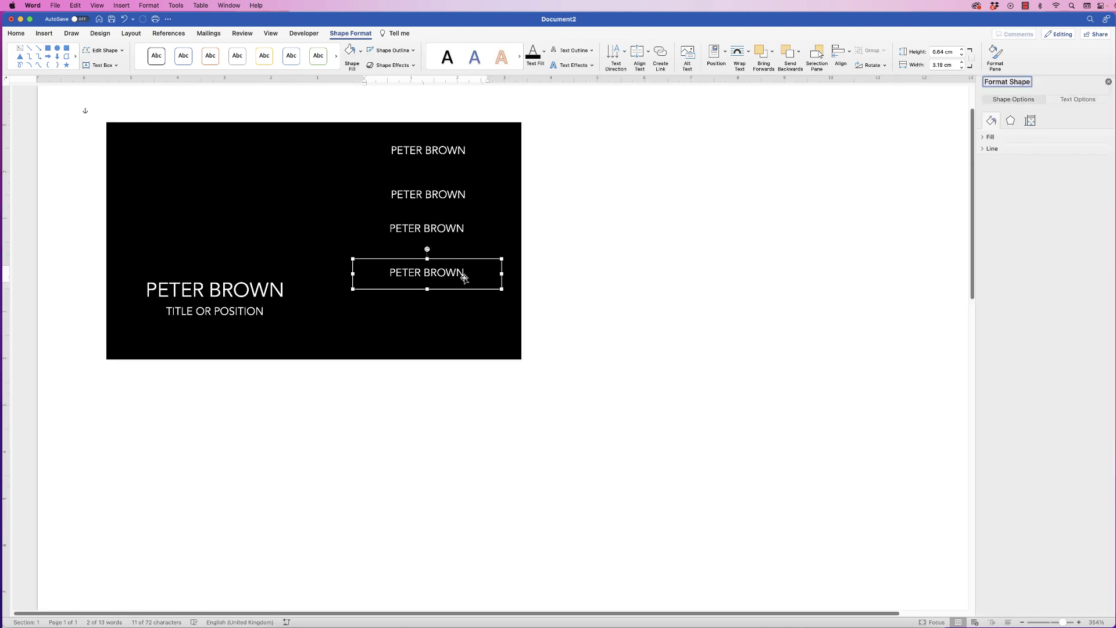
pyautogui.keyDown('alt'); pyautogui.moveTo(446, 279); pyautogui.dragTo(455, 314); pyautogui.keyUp('alt')
pyautogui.click(446, 152)
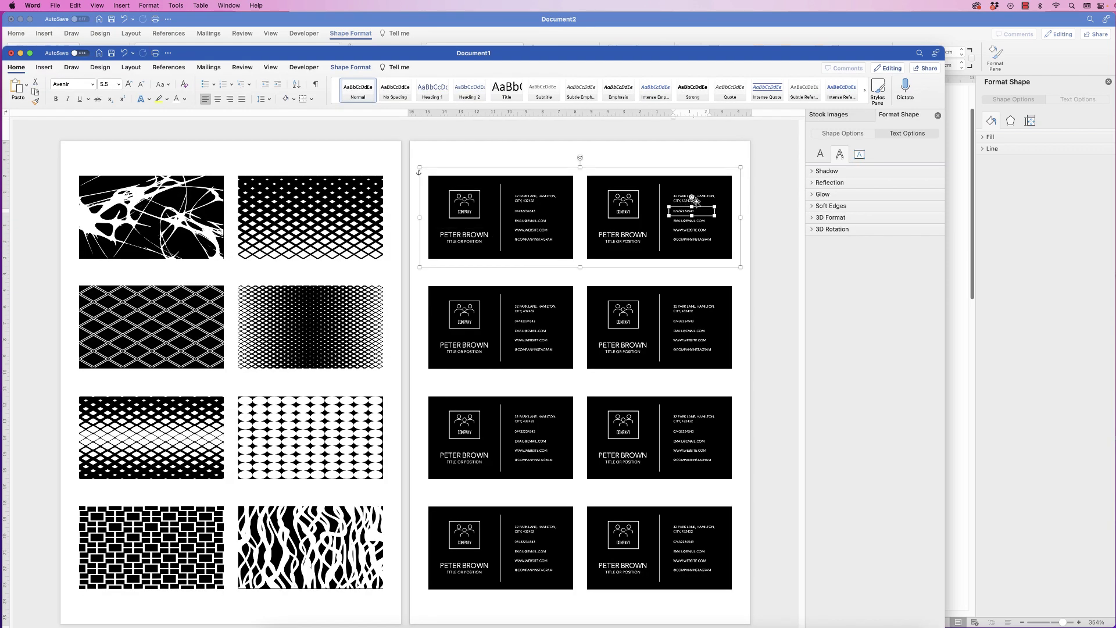
# Replace the top copy's text with the copied postal address and make the box taller
pyautogui.click(695, 200)
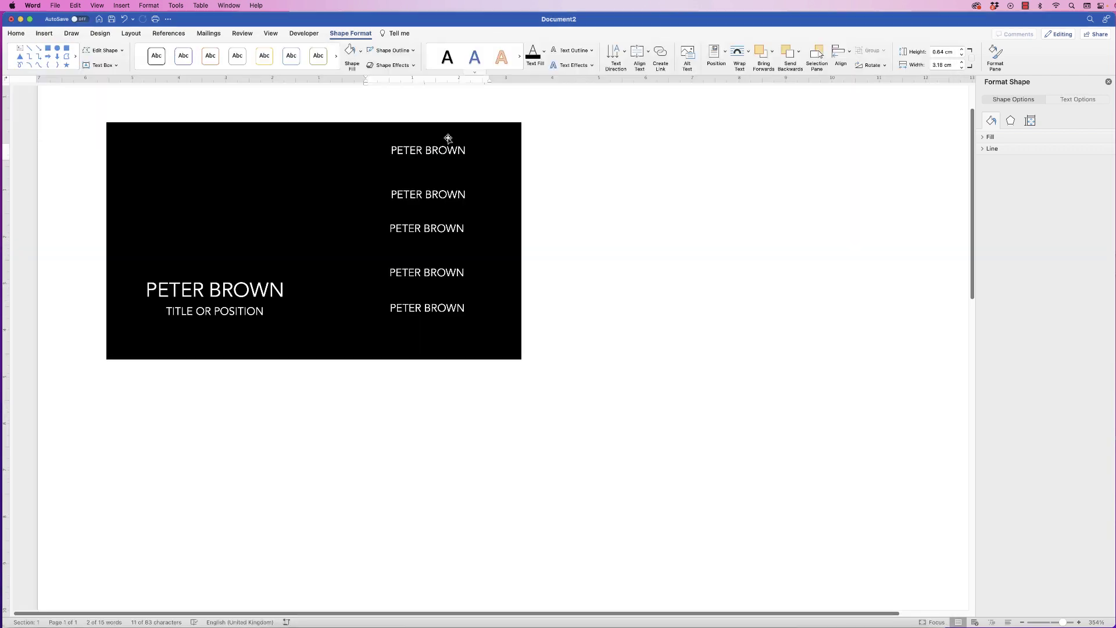
pyautogui.click(448, 142)
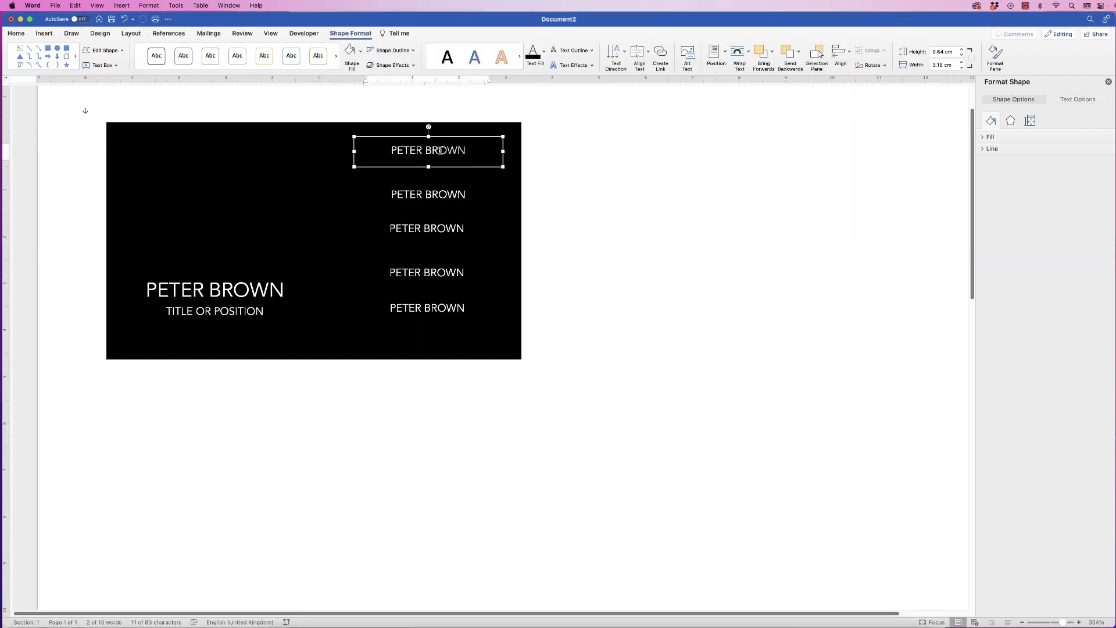
pyautogui.press('super+a')
pyautogui.write('32 PARK LANE, HAMILTON, CITY, 432432')
pyautogui.moveTo(428, 169); pyautogui.dragTo(429, 175)
# Retype the remaining boxes as the phone number, e-mail address, WEBSITEBSITE.COM and the Instagram handle
pyautogui.click(450, 194)
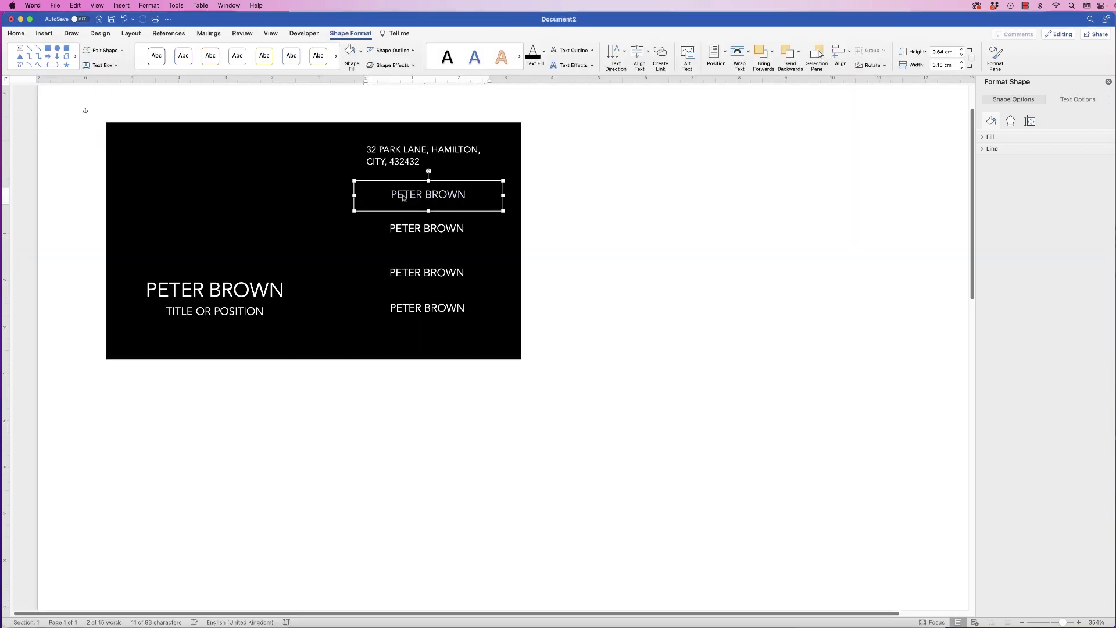
pyautogui.write('01238 987 7653')
pyautogui.click(470, 229)
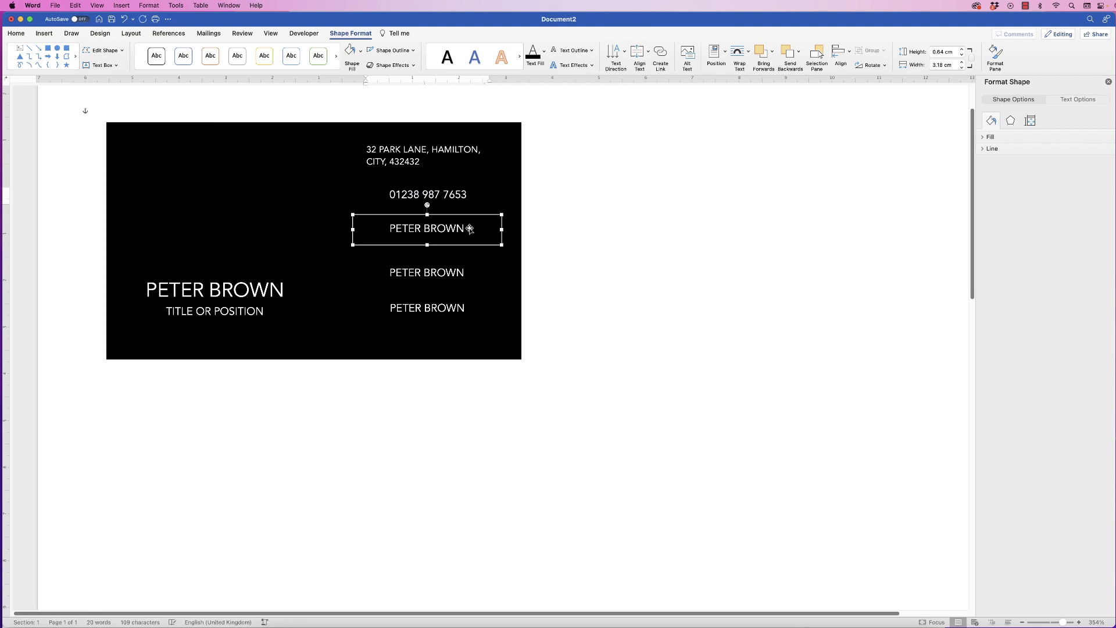
pyautogui.write('EMAIL@EMAIL.COM')
pyautogui.click(389, 272)
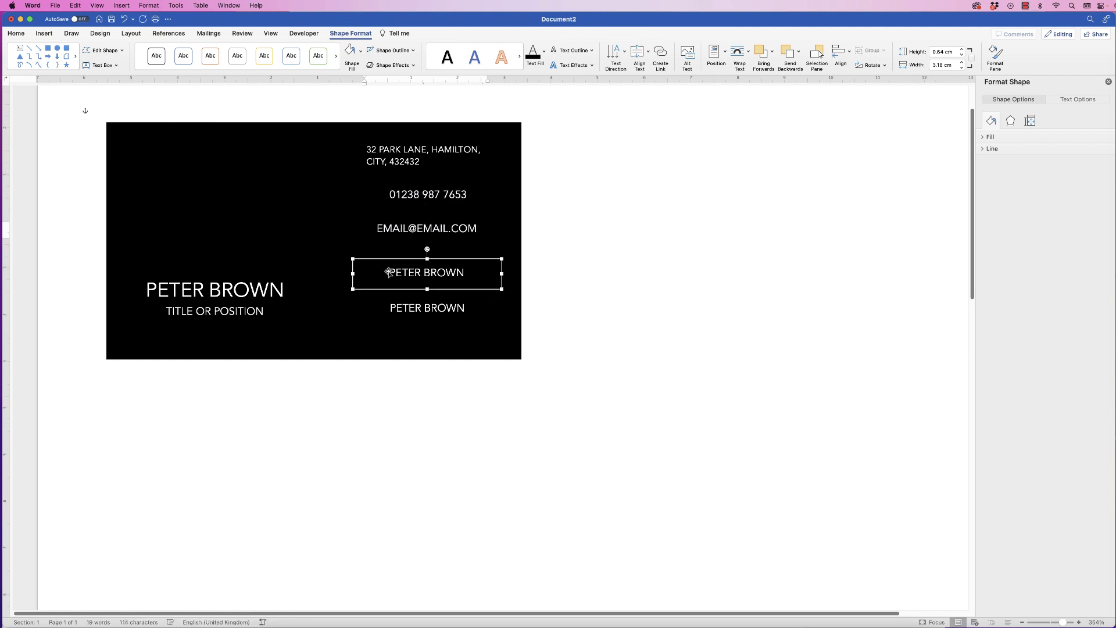
pyautogui.write('W')
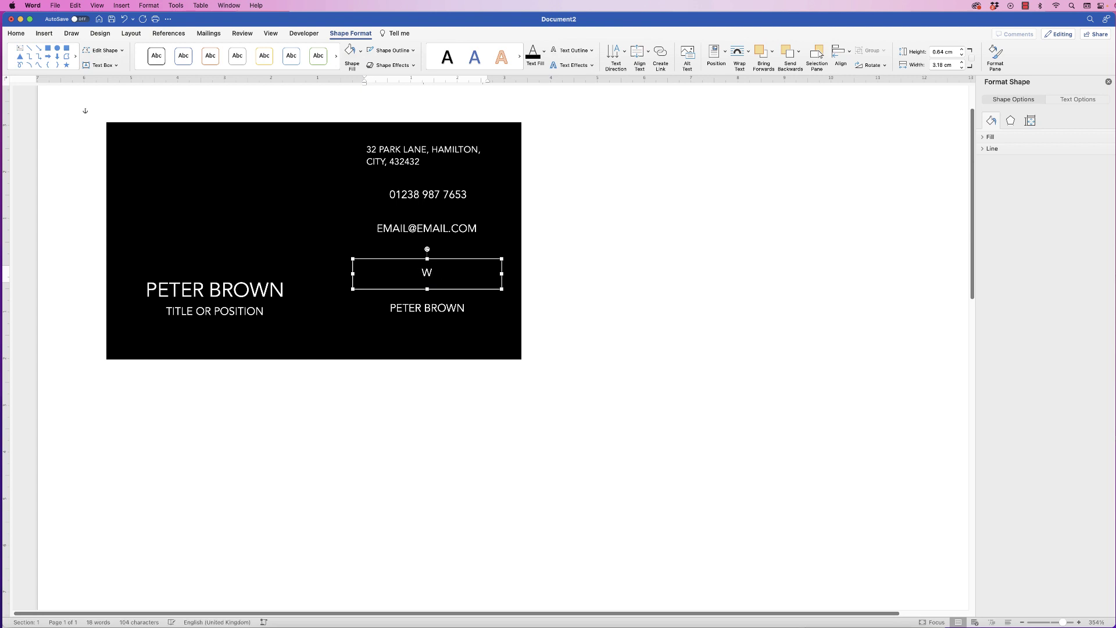
pyautogui.write('EBSITEBSITE.COM')
pyautogui.click(431, 309)
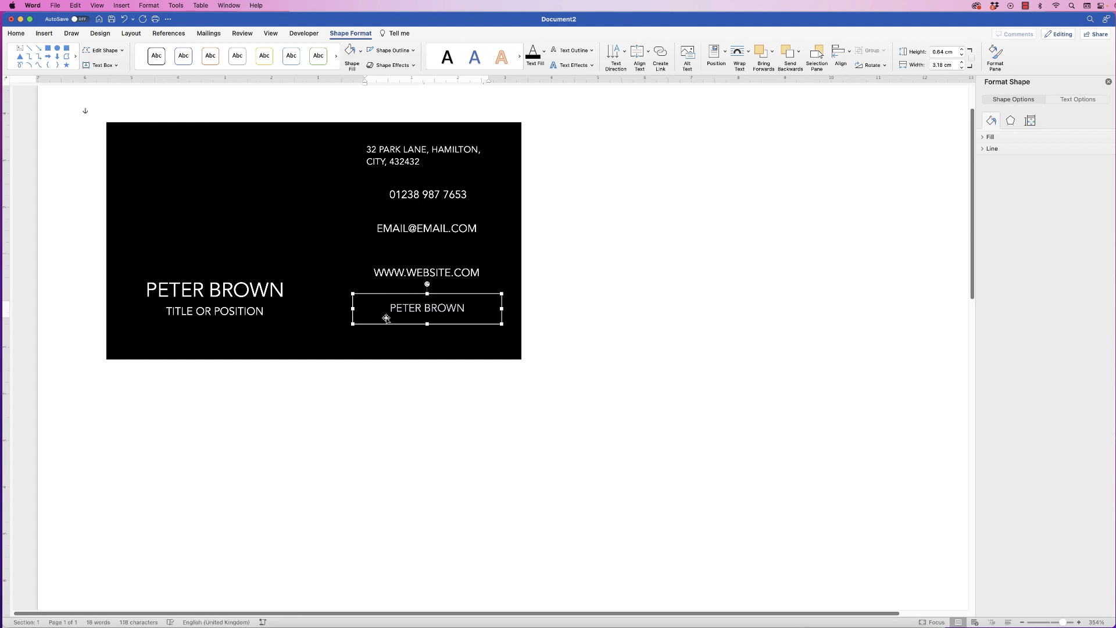
pyautogui.write('@YOURCOMPANY INST')
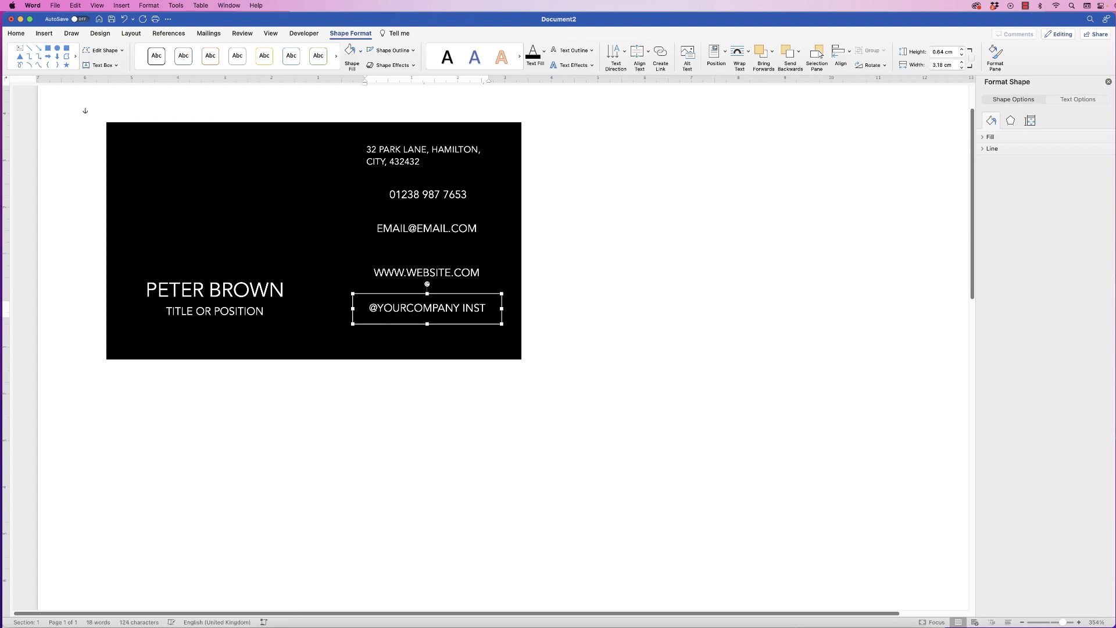
pyautogui.write('AGRAM')
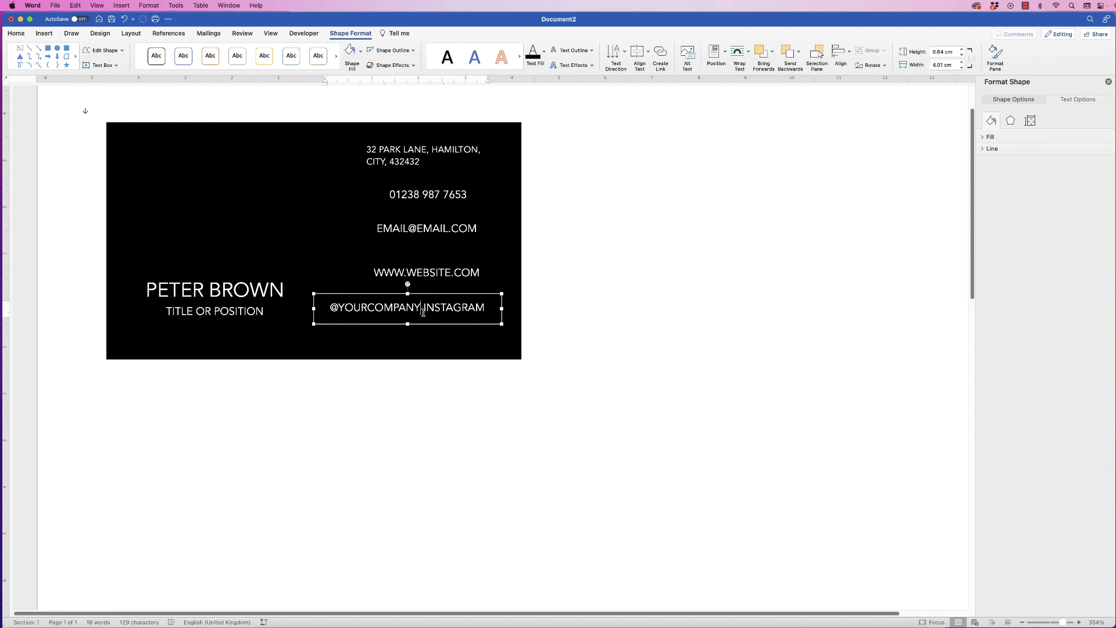
pyautogui.press('BackSpace')
pyautogui.click(17, 36)
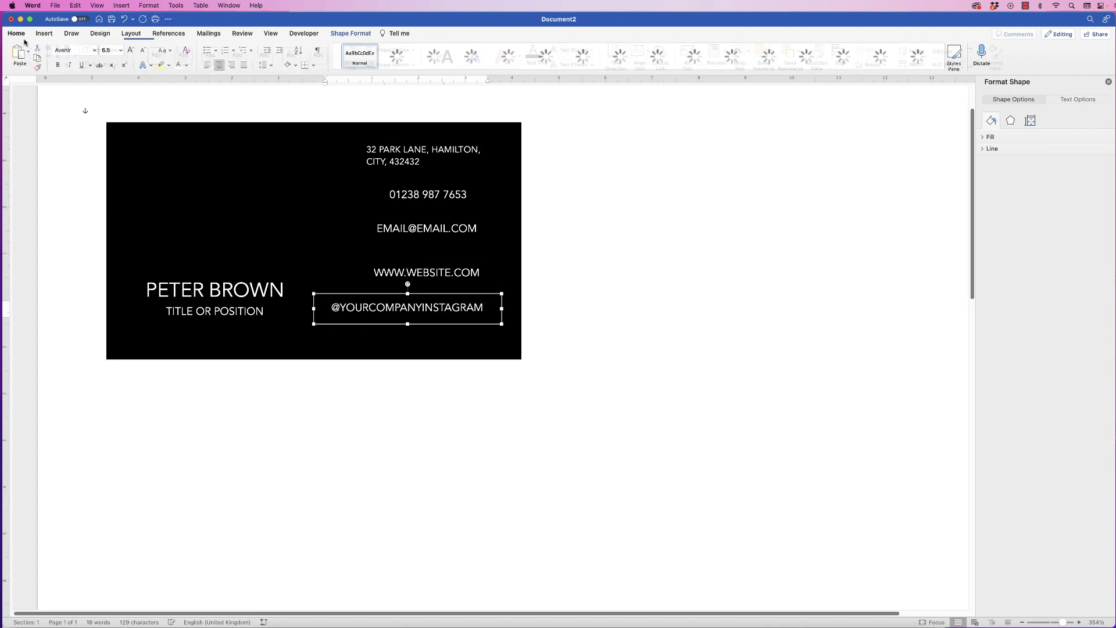
# Enlarge the address text to 6.5, widen its box, and shift the address and Instagram lines left
pyautogui.click(383, 161)
pyautogui.click(119, 50)
pyautogui.click(129, 50)
pyautogui.moveTo(354, 158); pyautogui.dragTo(333, 159)
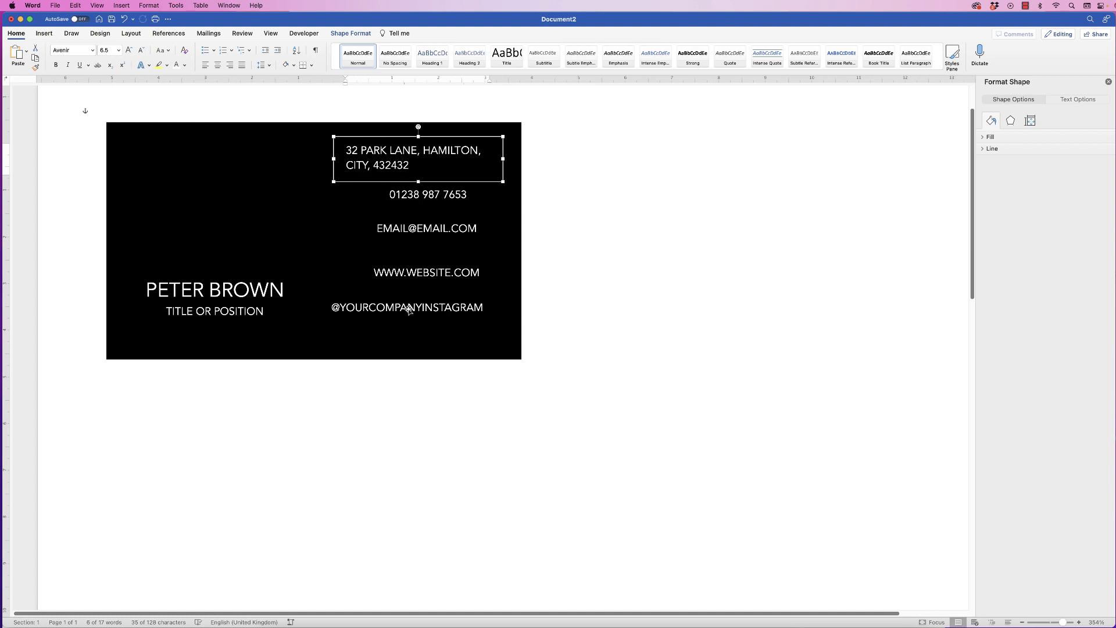
pyautogui.moveTo(409, 310); pyautogui.dragTo(403, 309)
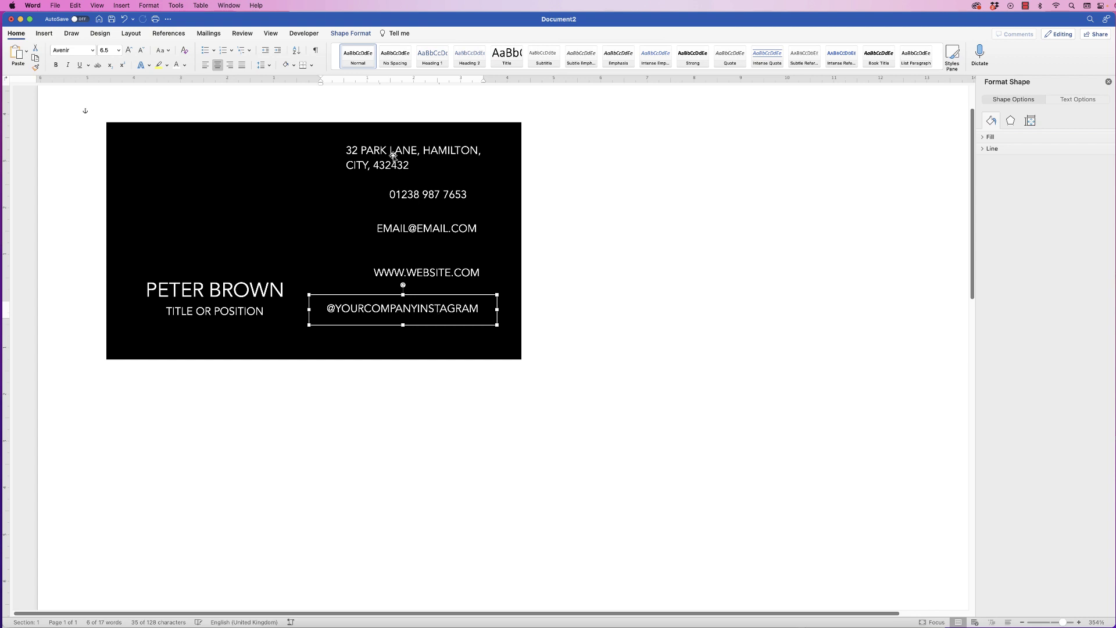
pyautogui.moveTo(393, 156); pyautogui.dragTo(368, 166)
pyautogui.moveTo(417, 199); pyautogui.dragTo(359, 276)
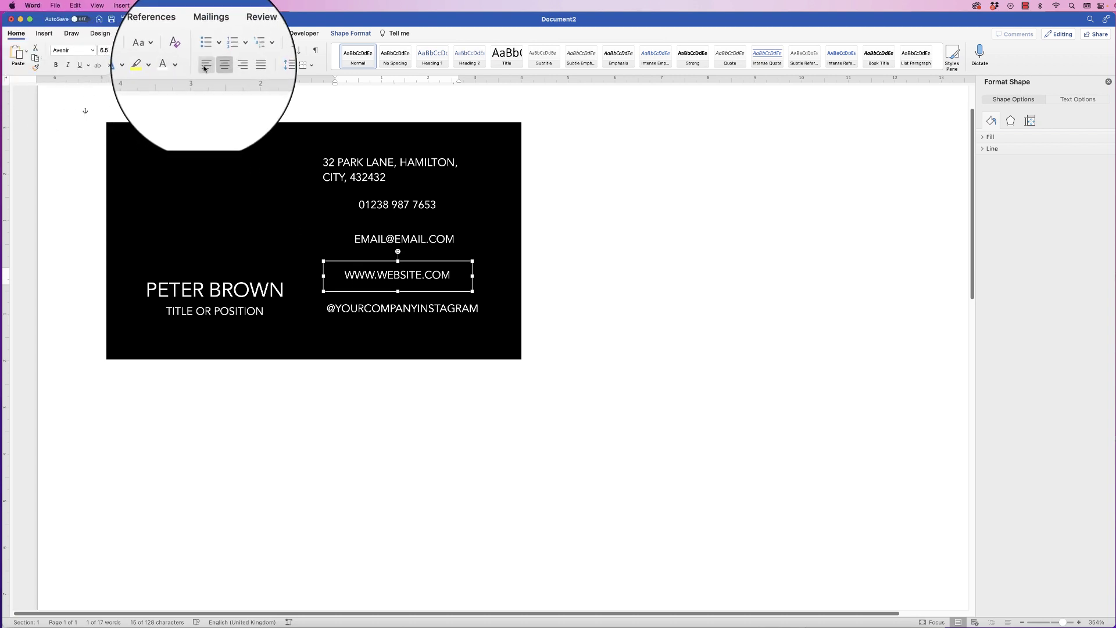
# Move the website and e-mail lines leftward to line up beneath the address
pyautogui.click(365, 248)
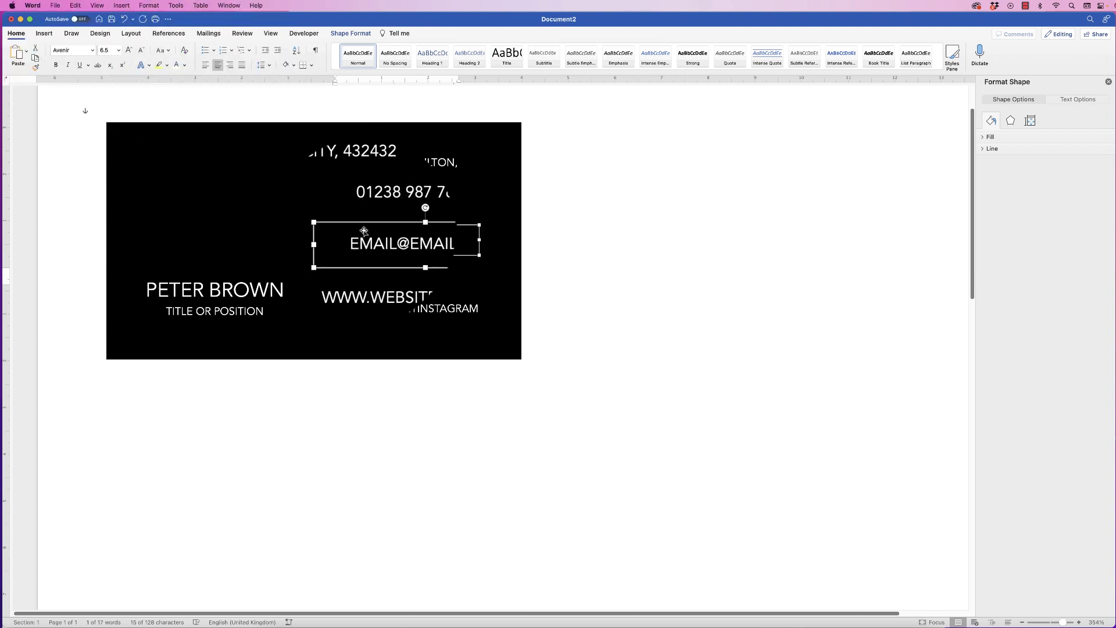
pyautogui.click(366, 203)
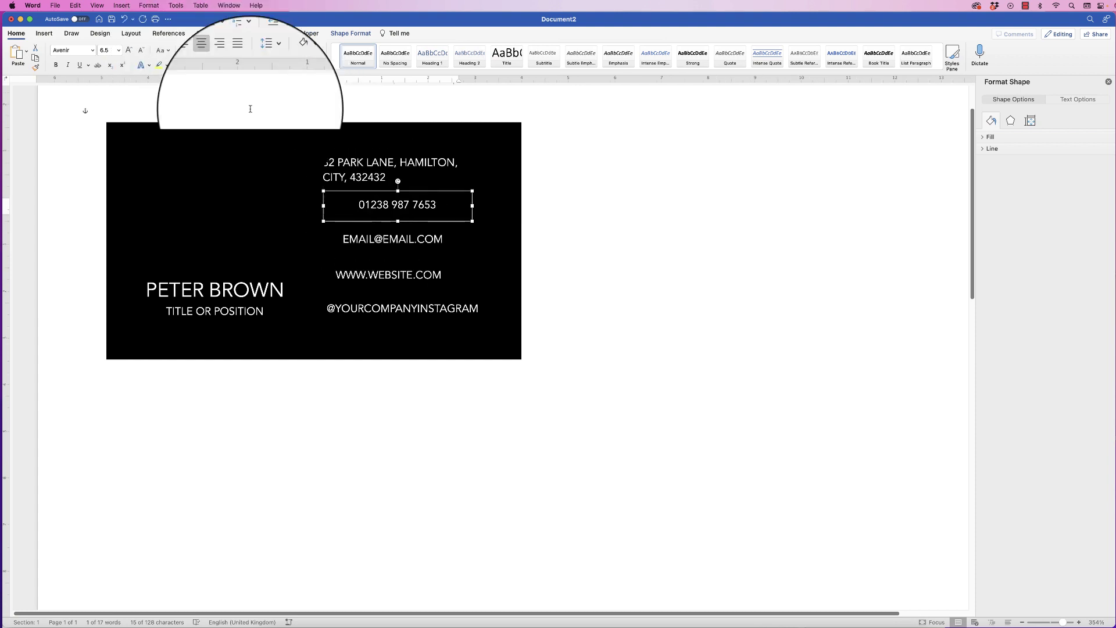
pyautogui.click(345, 164)
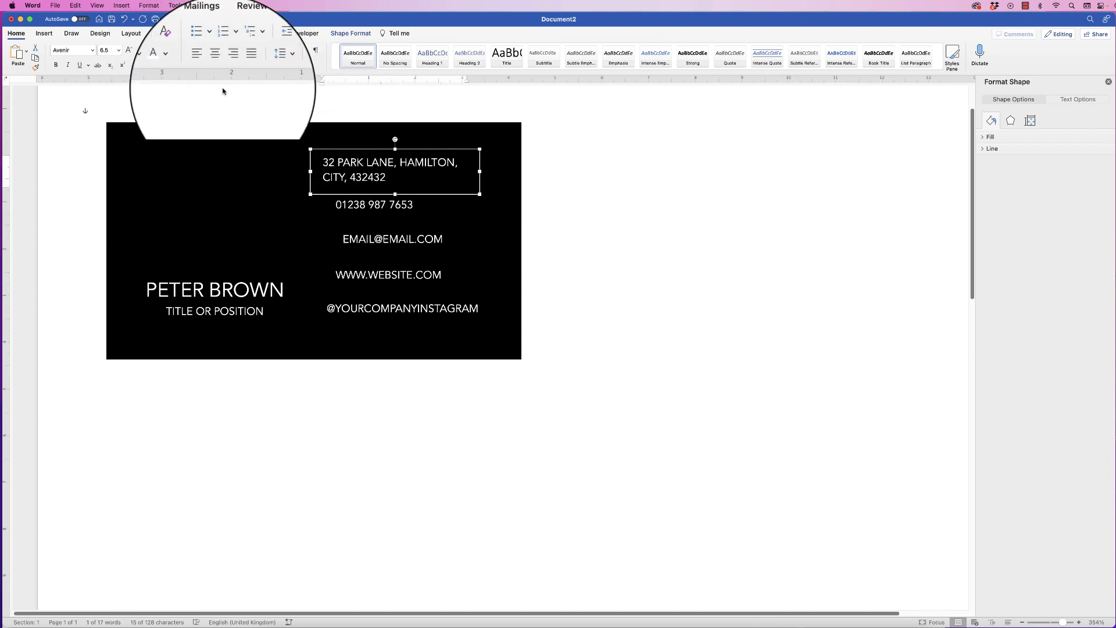
pyautogui.click(349, 300)
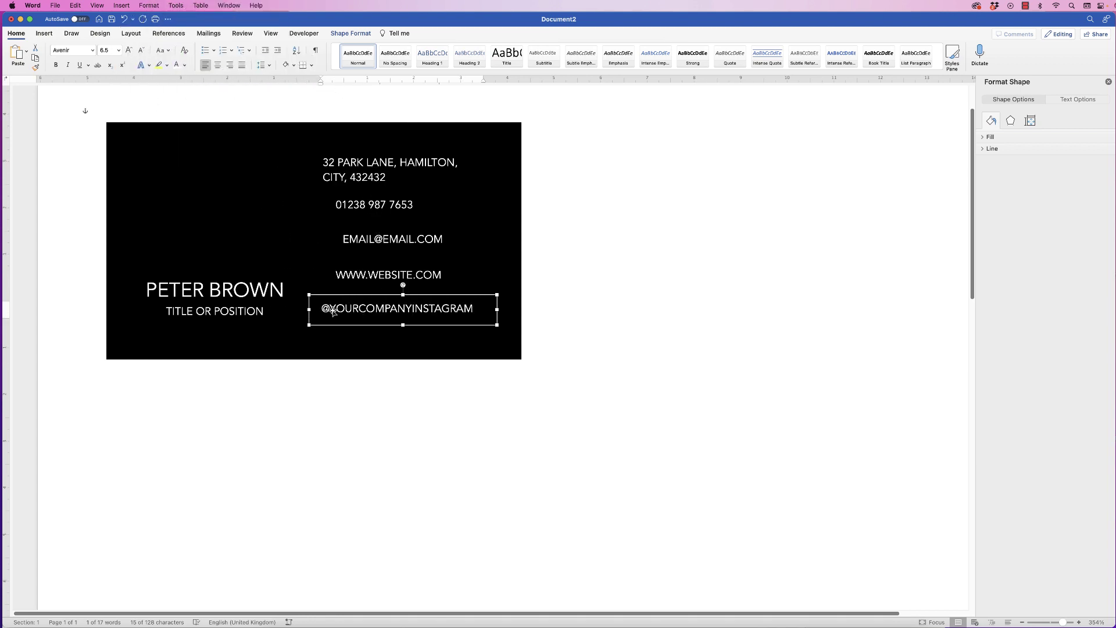
pyautogui.click(371, 276)
pyautogui.moveTo(371, 276); pyautogui.dragTo(361, 275)
pyautogui.click(379, 235)
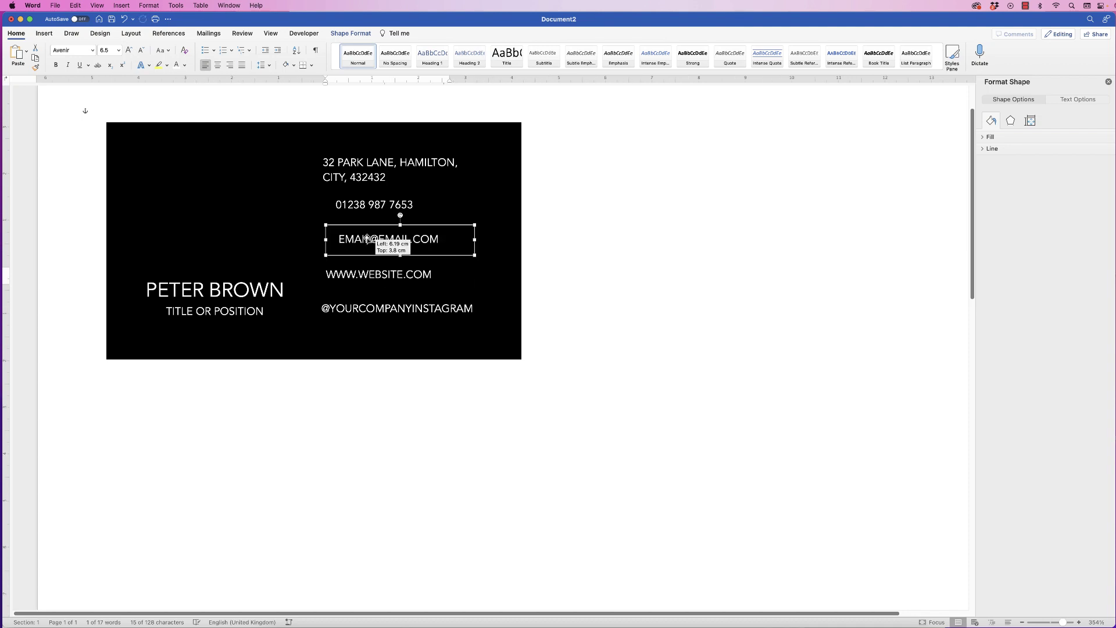
pyautogui.moveTo(379, 235); pyautogui.dragTo(365, 205)
# Select the address, phone, e-mail and website lines together
pyautogui.click(374, 205)
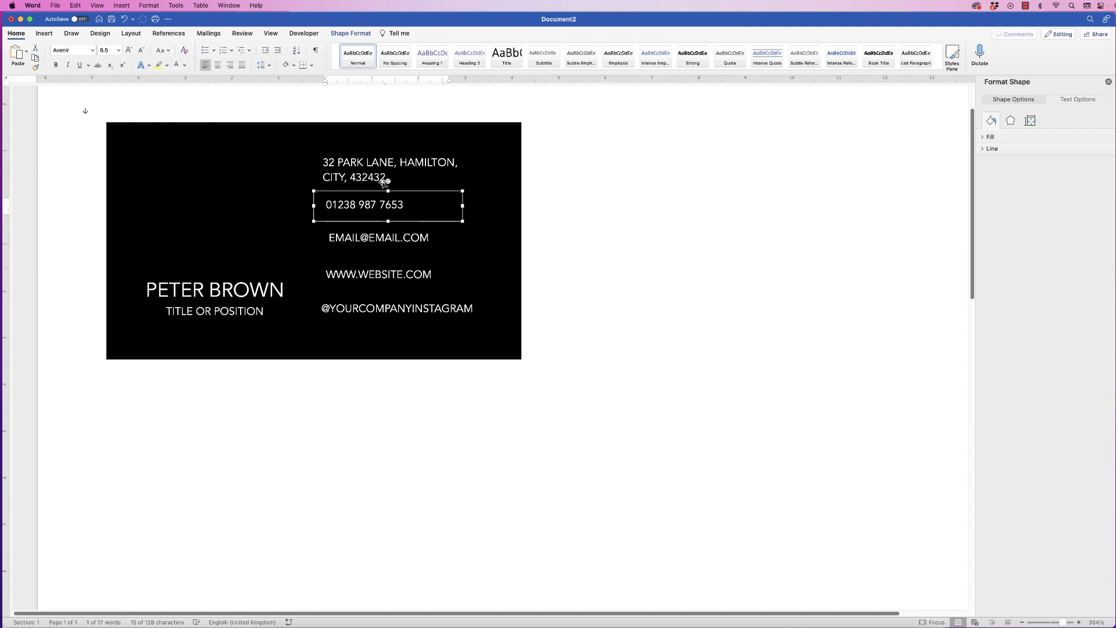
pyautogui.click(374, 168)
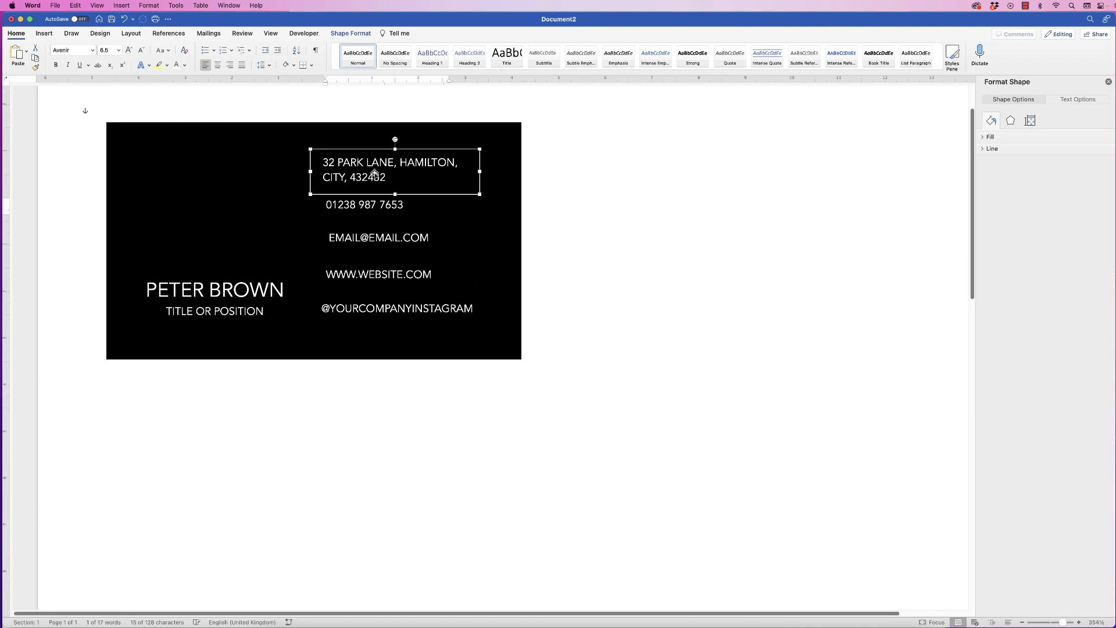
pyautogui.keyDown('shift'); pyautogui.click(361, 206); pyautogui.keyUp('shift')
pyautogui.keyDown('shift'); pyautogui.click(366, 237); pyautogui.keyUp('shift')
pyautogui.keyDown('shift'); pyautogui.click(365, 275); pyautogui.keyUp('shift')
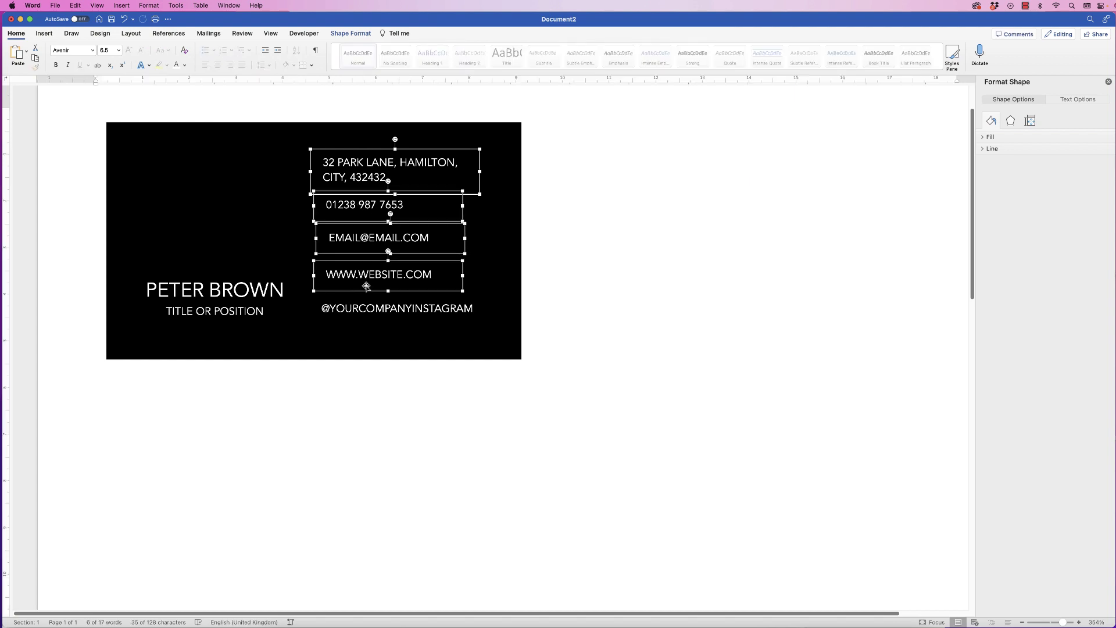
# Add the Instagram line, then Distribute Vertically and Align Left all five contact lines
pyautogui.keyDown('shift'); pyautogui.click(367, 303); pyautogui.keyUp('shift')
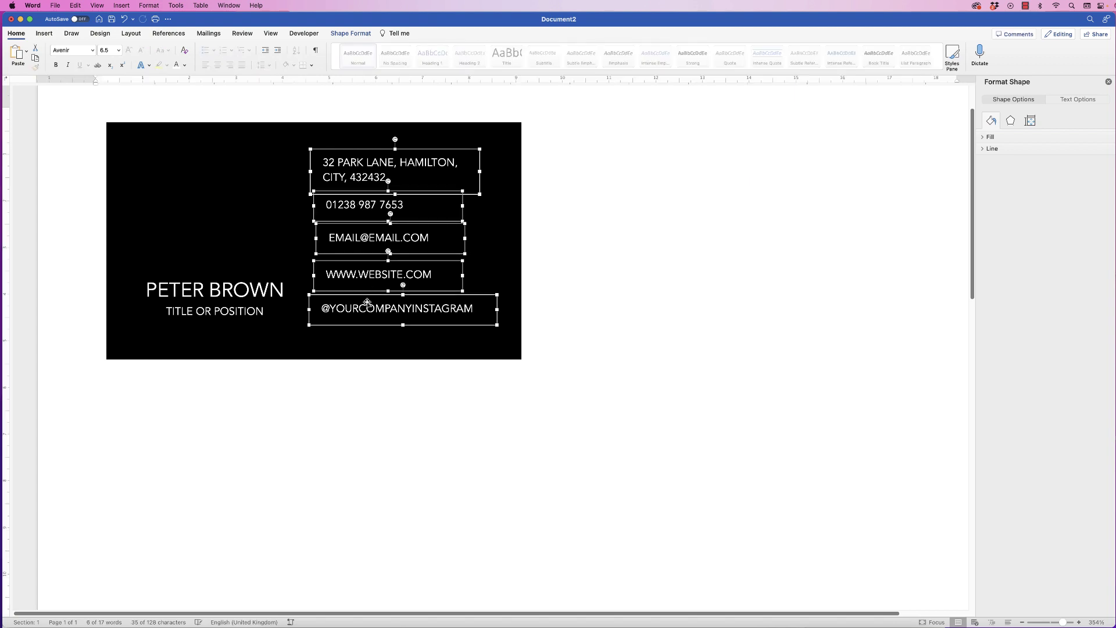
pyautogui.click(351, 33)
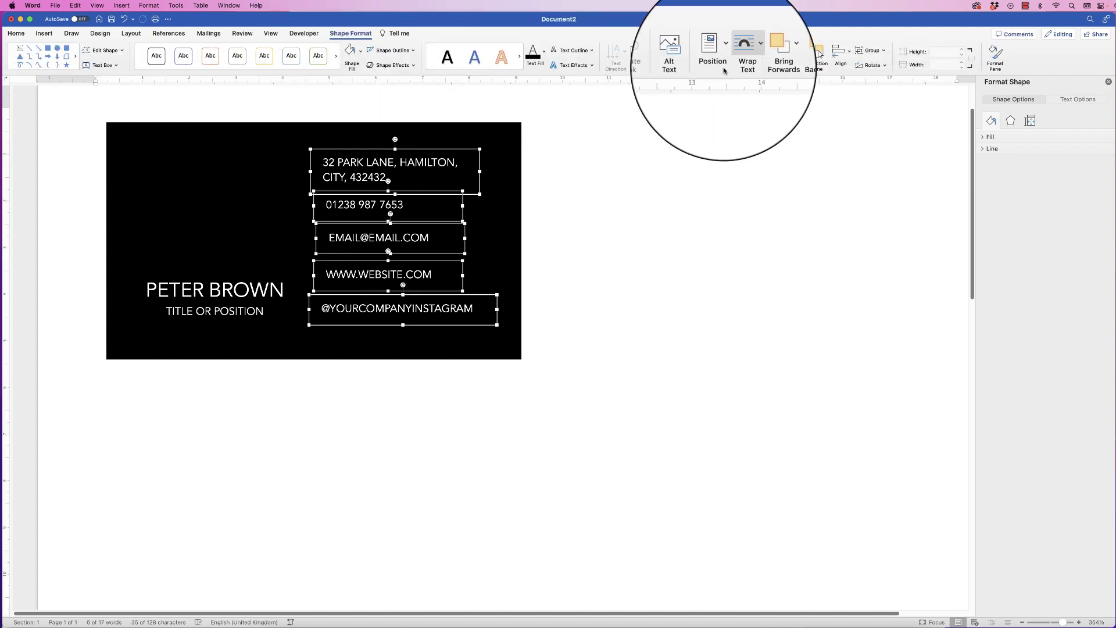
pyautogui.click(850, 55)
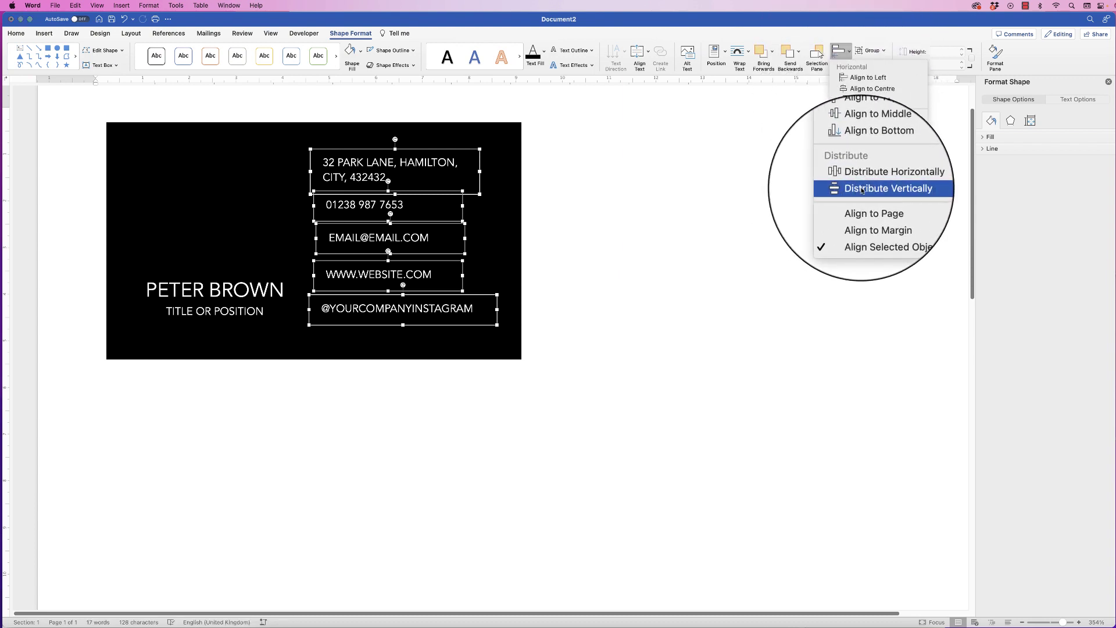
pyautogui.click(858, 187)
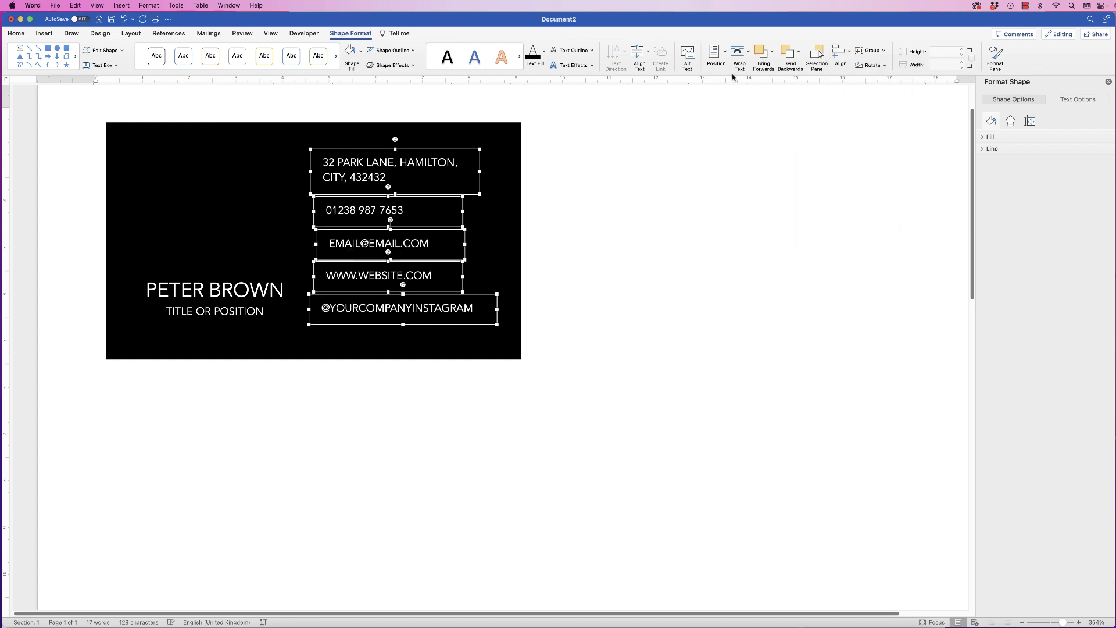
pyautogui.click(841, 53)
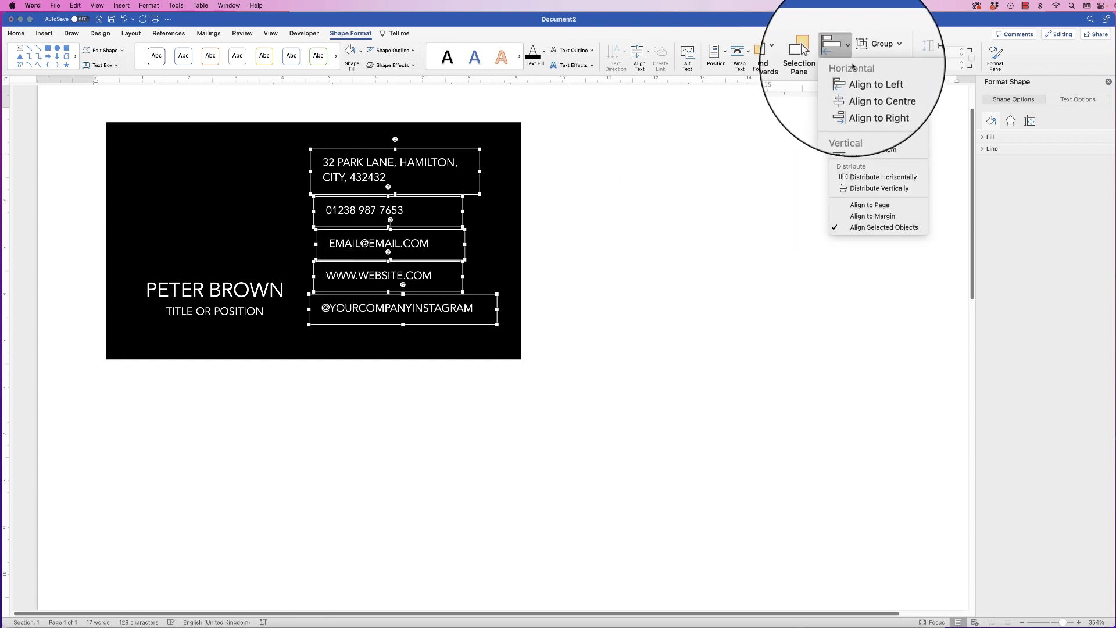
pyautogui.click(864, 82)
pyautogui.click(385, 176)
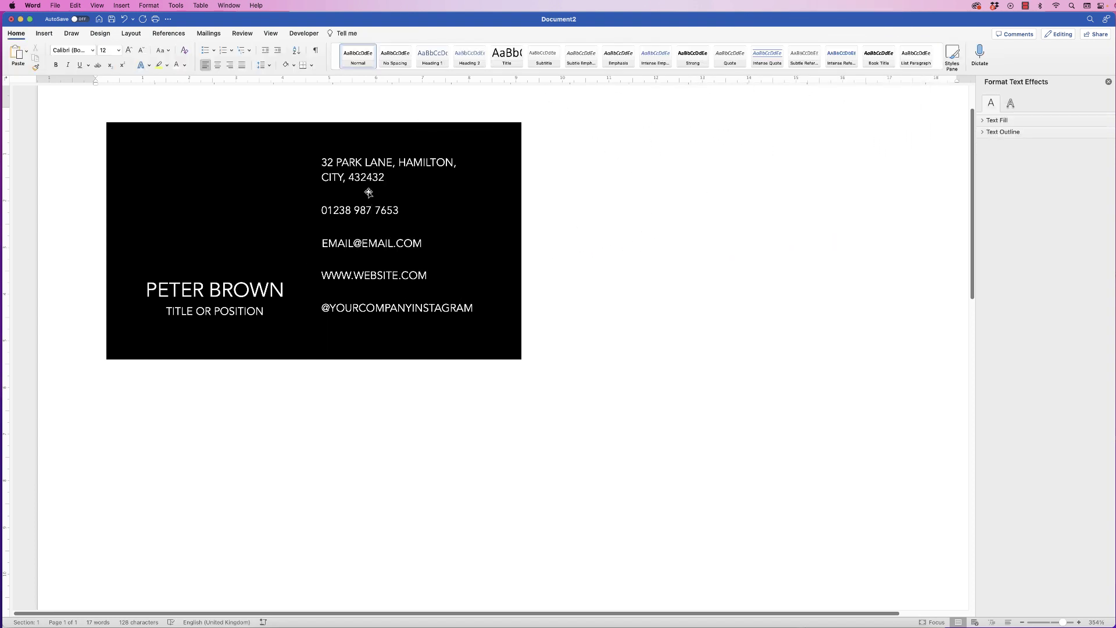
# Reposition the address and Instagram lines, then redistribute vertically and left-align all five contact lines
pyautogui.moveTo(369, 176); pyautogui.dragTo(368, 183)
pyautogui.moveTo(351, 304); pyautogui.dragTo(351, 294)
pyautogui.keyDown('shift'); pyautogui.click(353, 272); pyautogui.keyUp('shift')
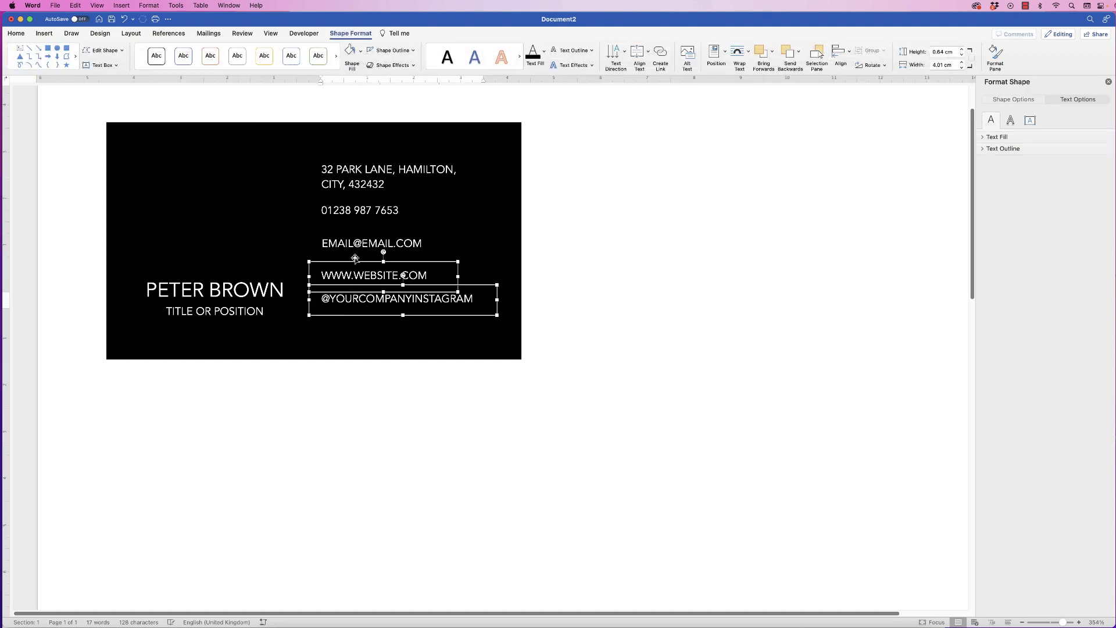
pyautogui.keyDown('shift'); pyautogui.click(352, 243); pyautogui.keyUp('shift')
pyautogui.keyDown('shift'); pyautogui.click(353, 212); pyautogui.keyUp('shift')
pyautogui.keyDown('shift'); pyautogui.click(353, 176); pyautogui.keyUp('shift')
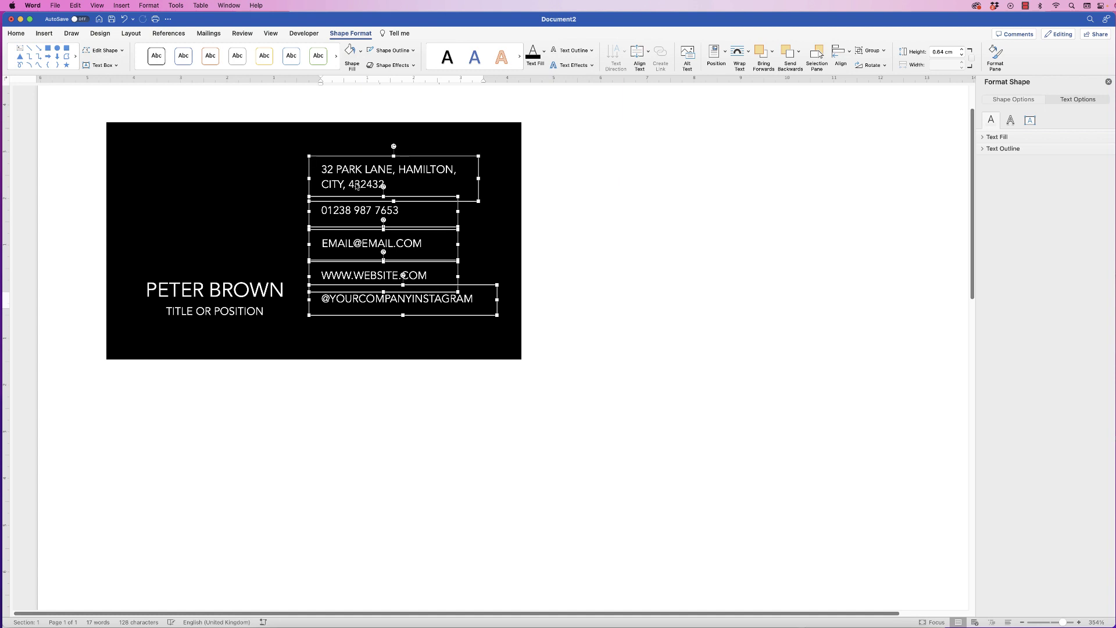
pyautogui.click(841, 59)
pyautogui.click(857, 180)
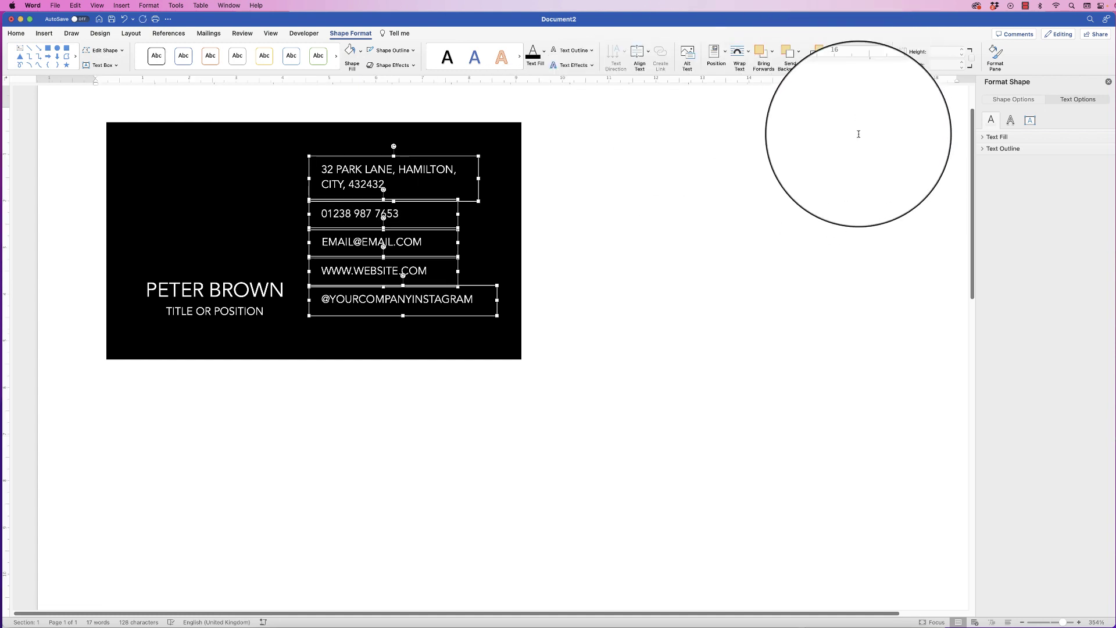
pyautogui.click(839, 55)
pyautogui.click(847, 76)
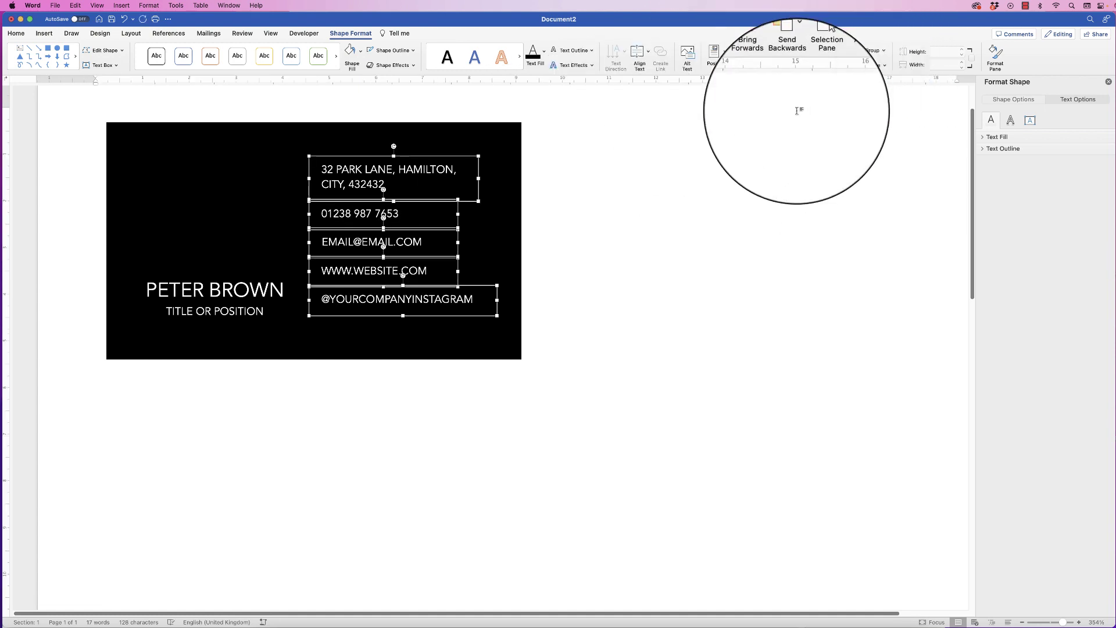
# Group the five contact boxes and centre the group vertically on the black card with Align Middle
pyautogui.click(884, 51)
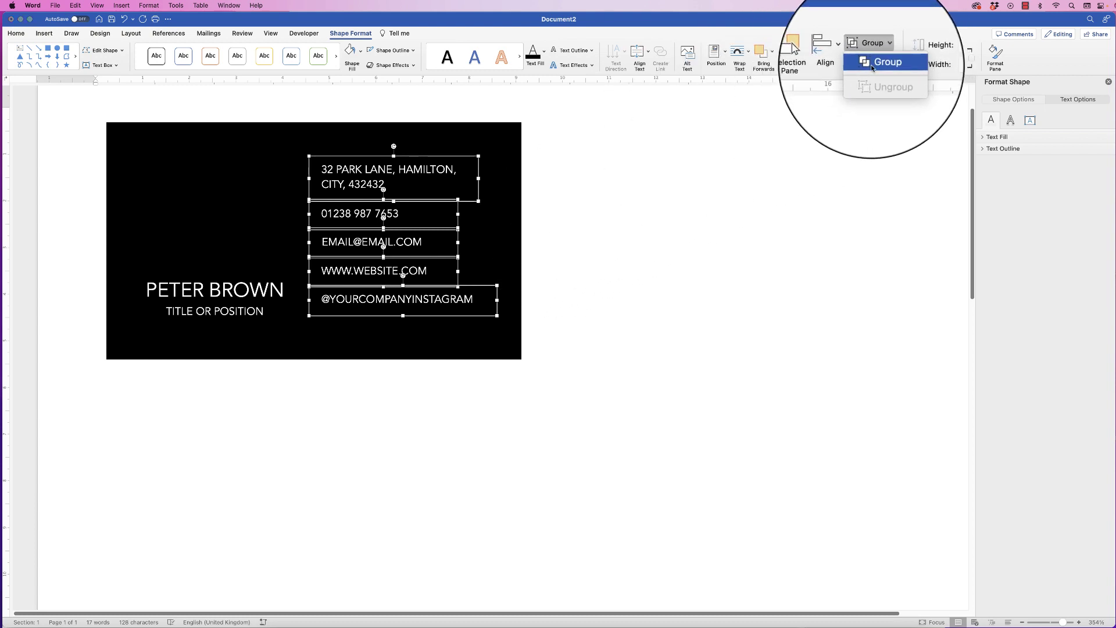
pyautogui.click(882, 61)
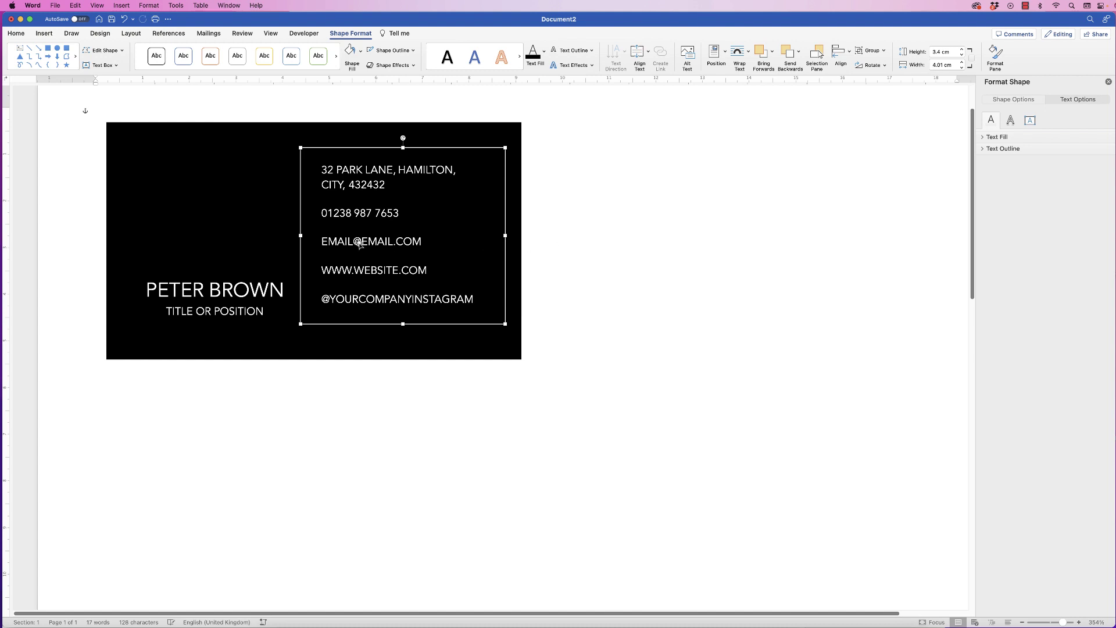
pyautogui.moveTo(358, 243); pyautogui.dragTo(363, 242)
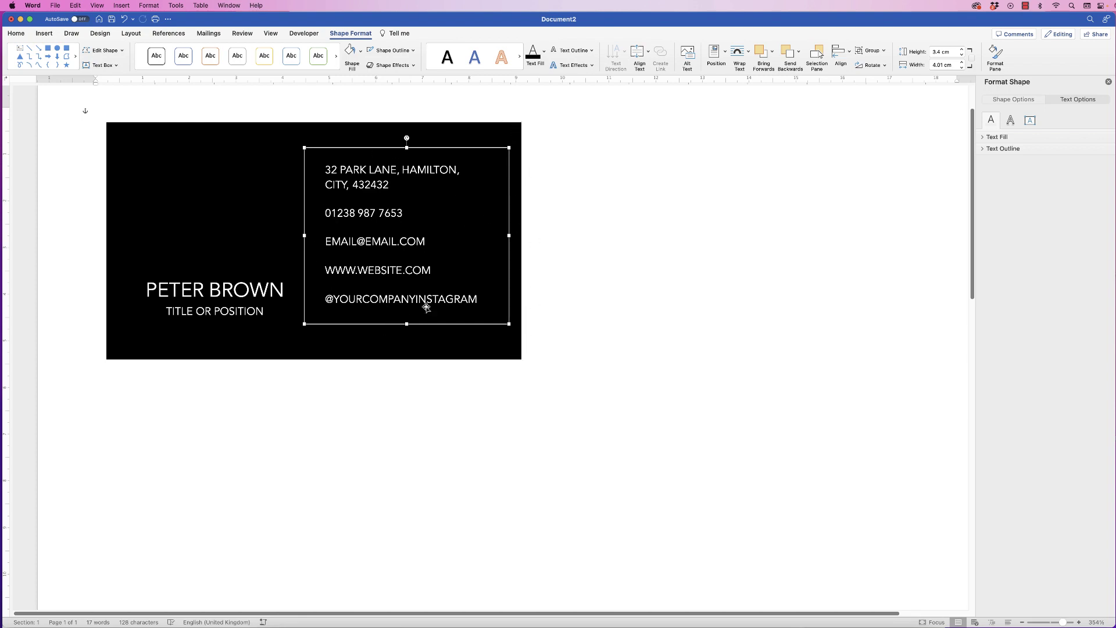
pyautogui.keyDown('shift'); pyautogui.click(475, 131); pyautogui.keyUp('shift')
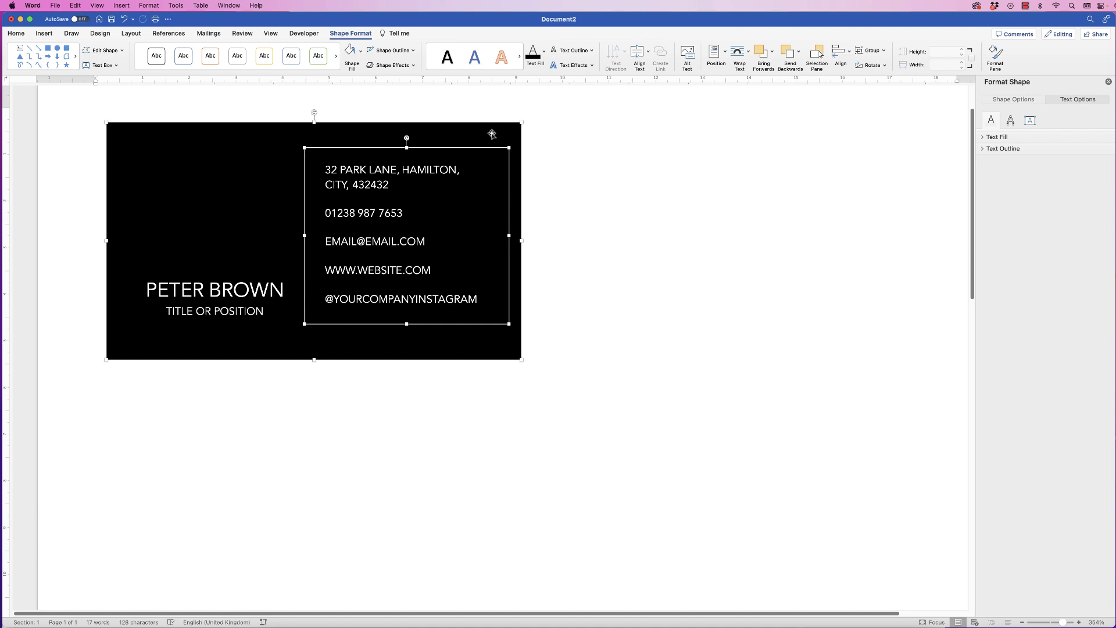
pyautogui.click(841, 53)
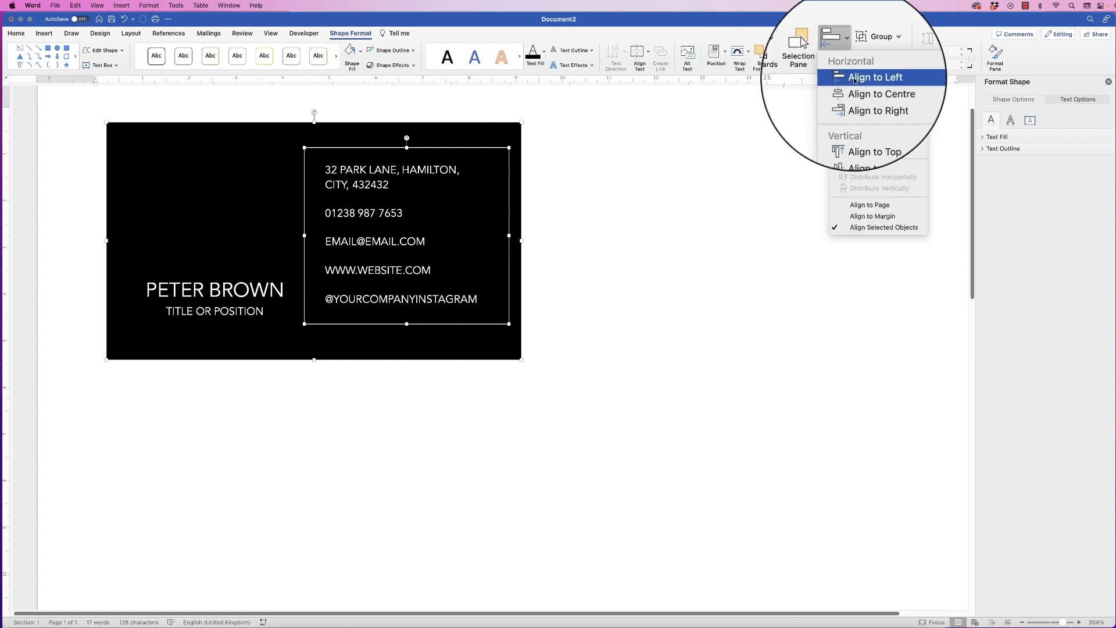
pyautogui.click(850, 140)
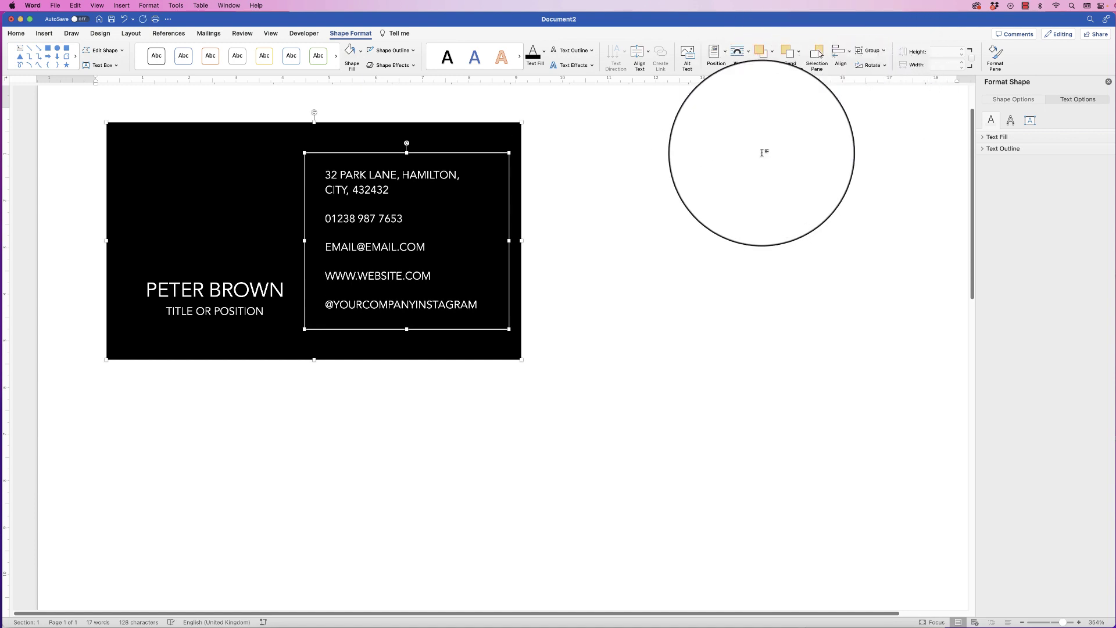
pyautogui.click(530, 241)
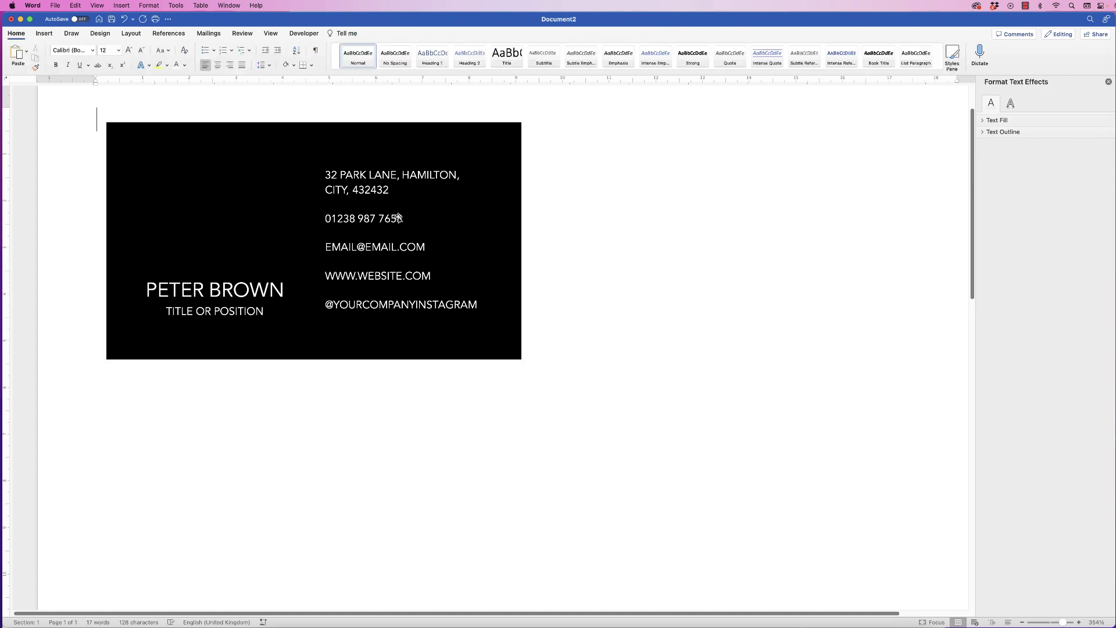
# Draw a straight vertical line down the card beside the contact details
pyautogui.click(44, 33)
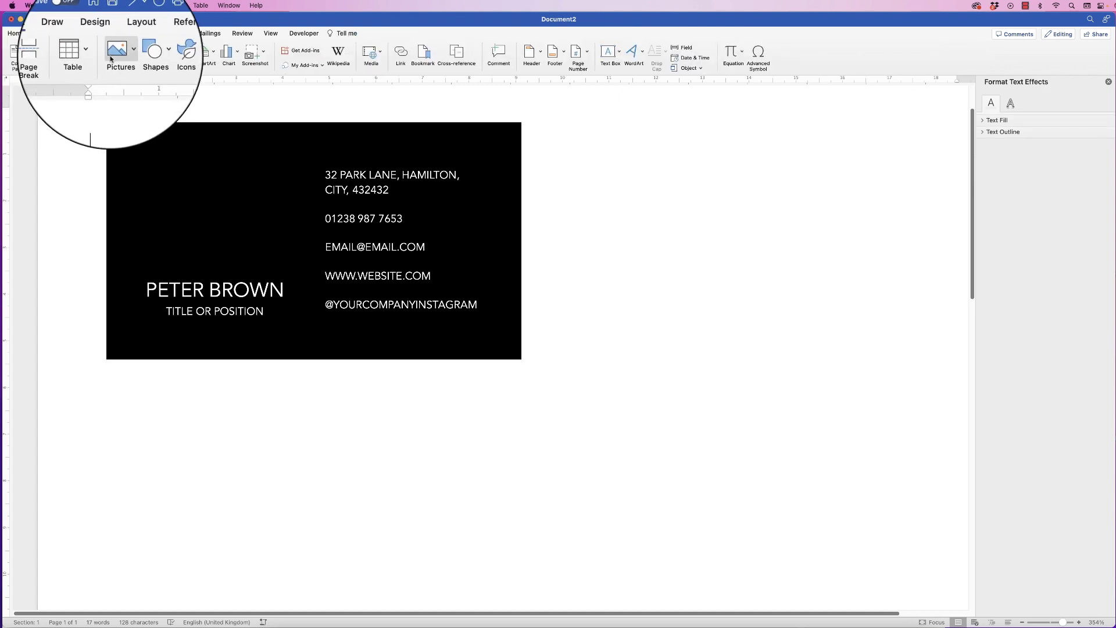
pyautogui.click(148, 56)
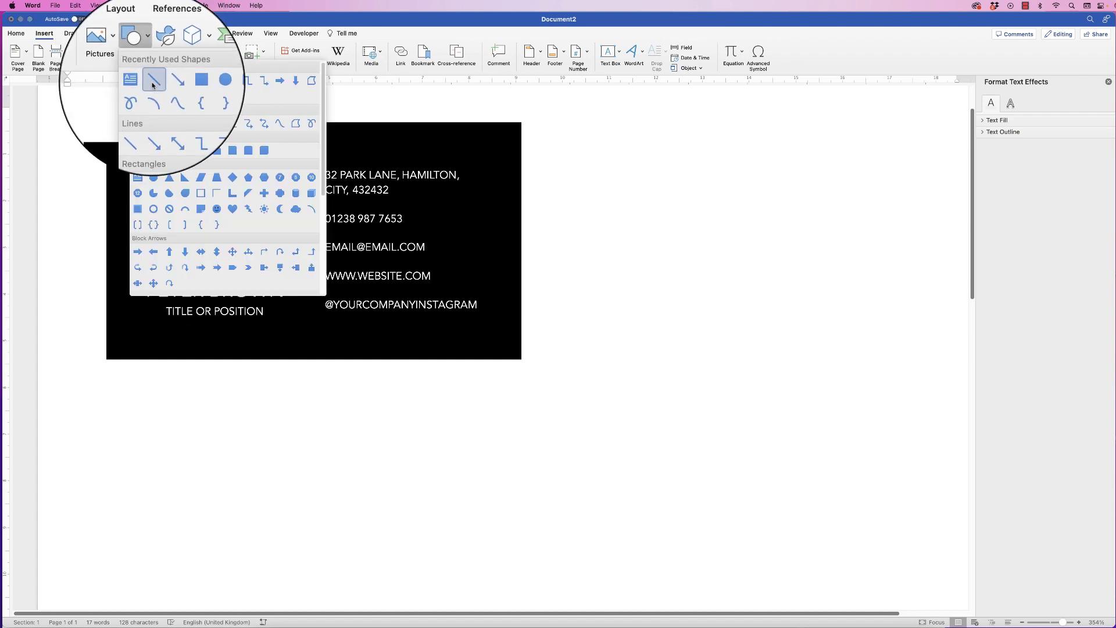
pyautogui.click(153, 82)
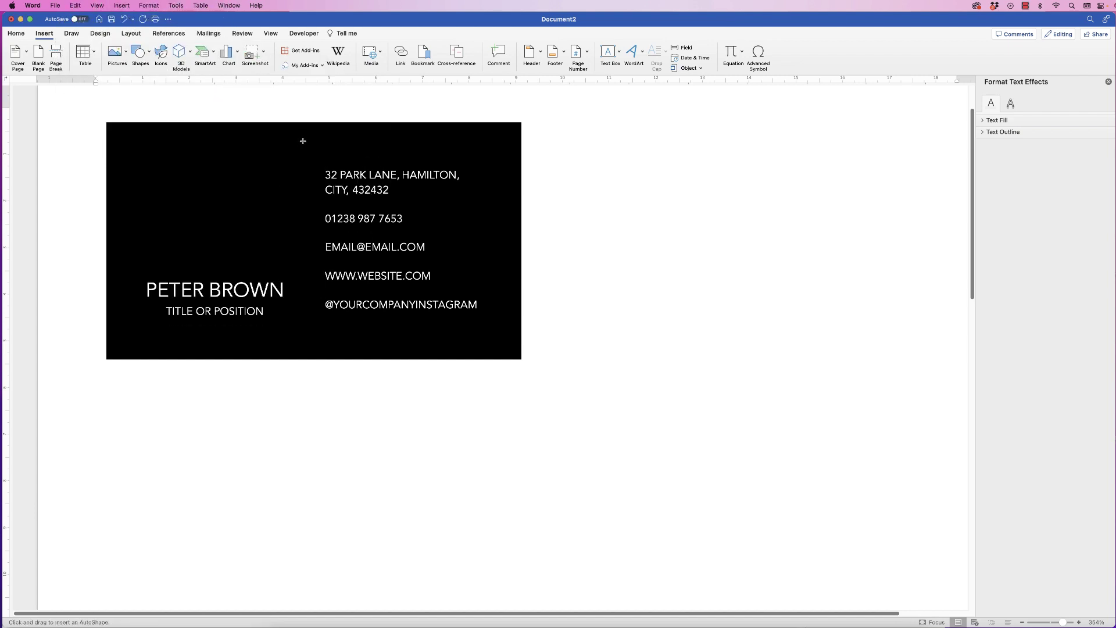
pyautogui.moveTo(303, 141); pyautogui.dragTo(305, 335)
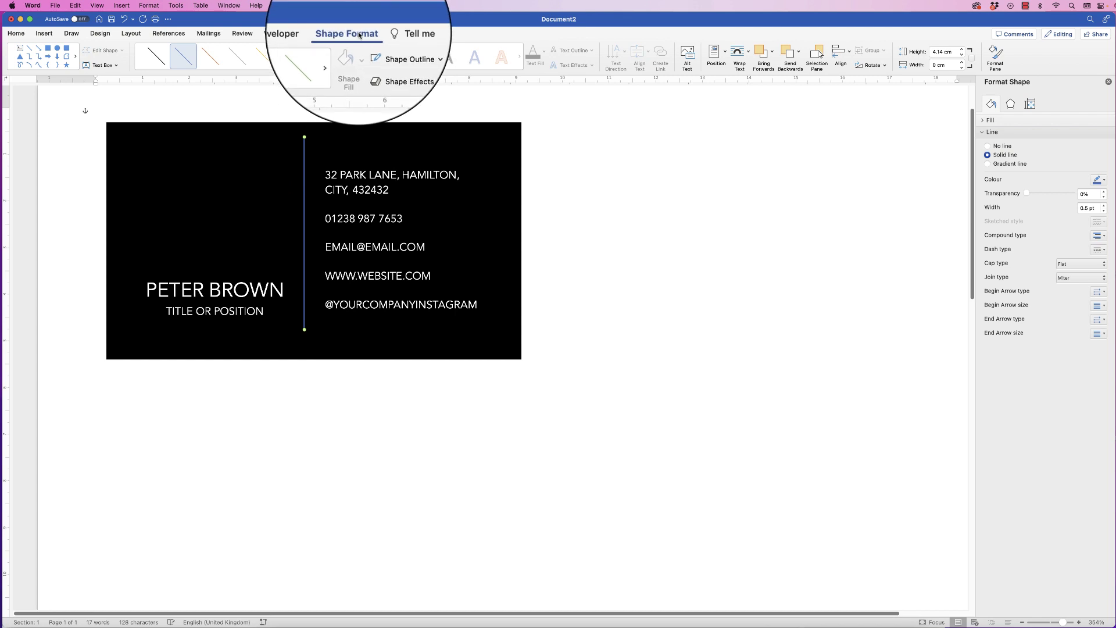
# Set the divider line's outline colour to white, leaving its weight unchanged
pyautogui.click(413, 53)
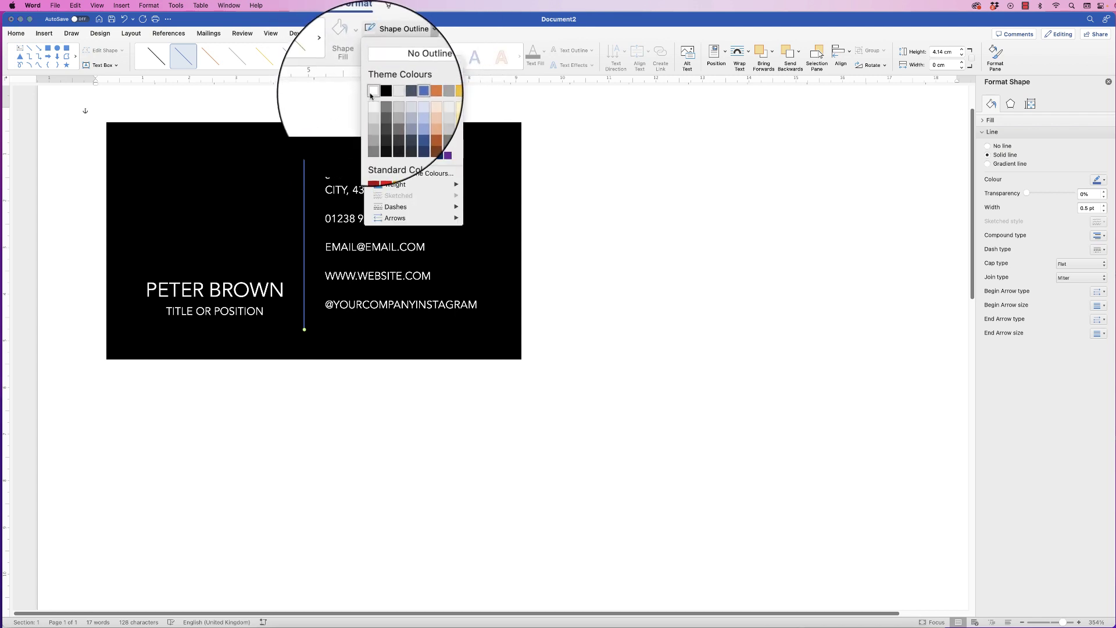
pyautogui.click(372, 93)
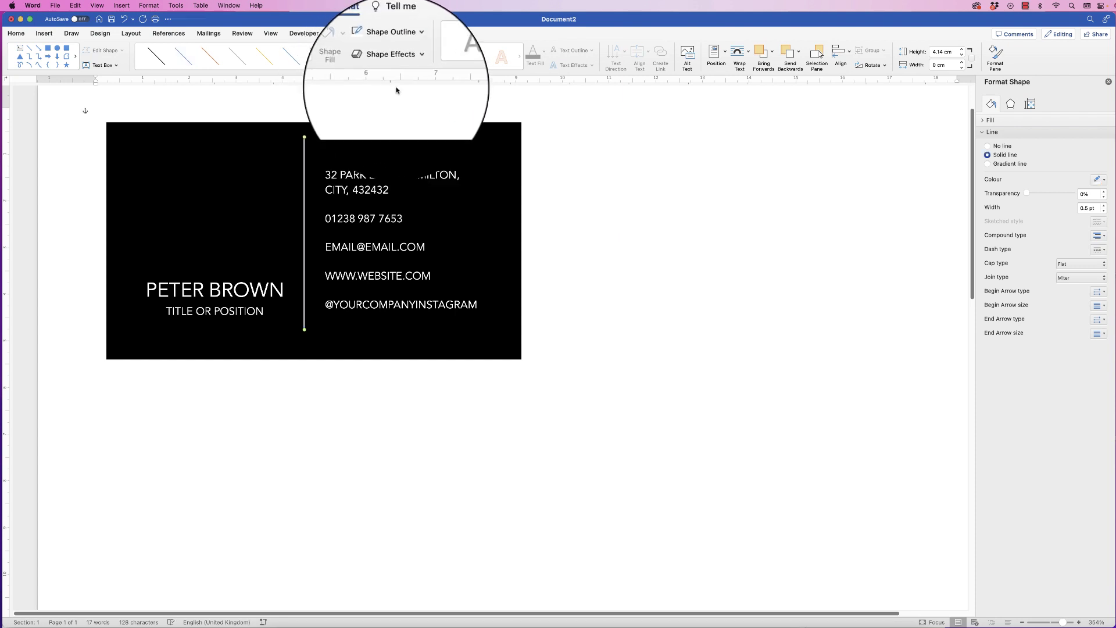
pyautogui.click(414, 53)
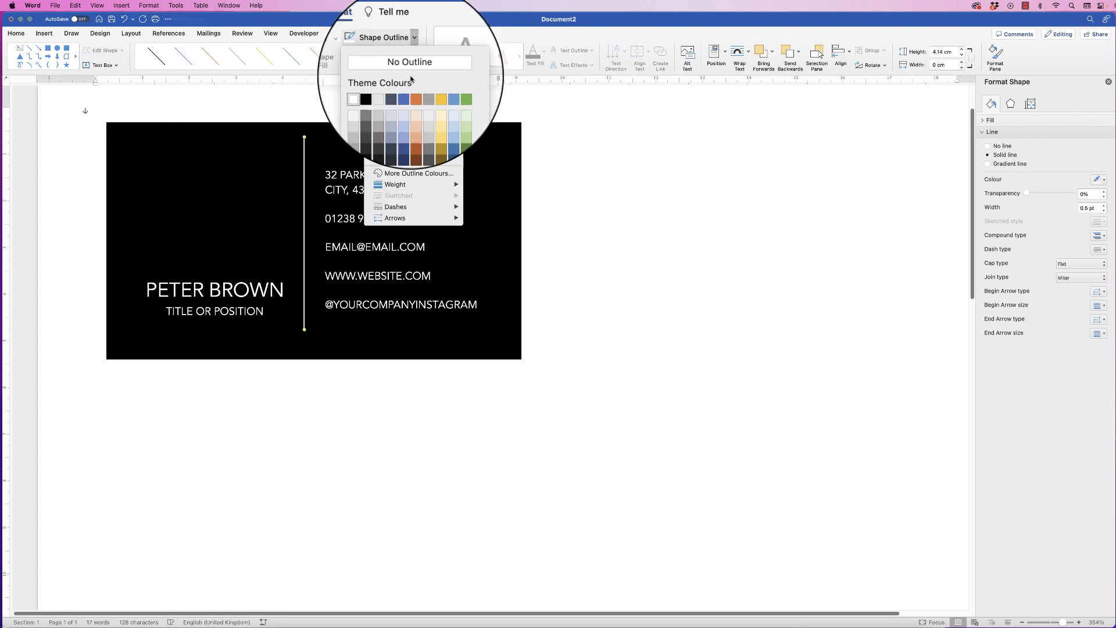
pyautogui.moveTo(403, 185)
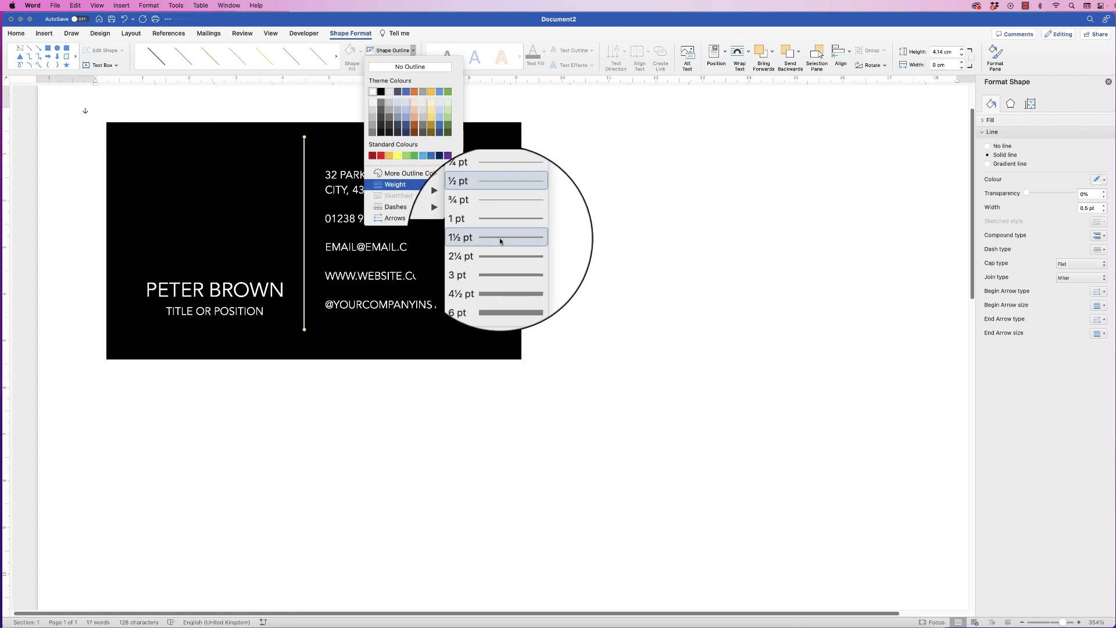
pyautogui.click(492, 152)
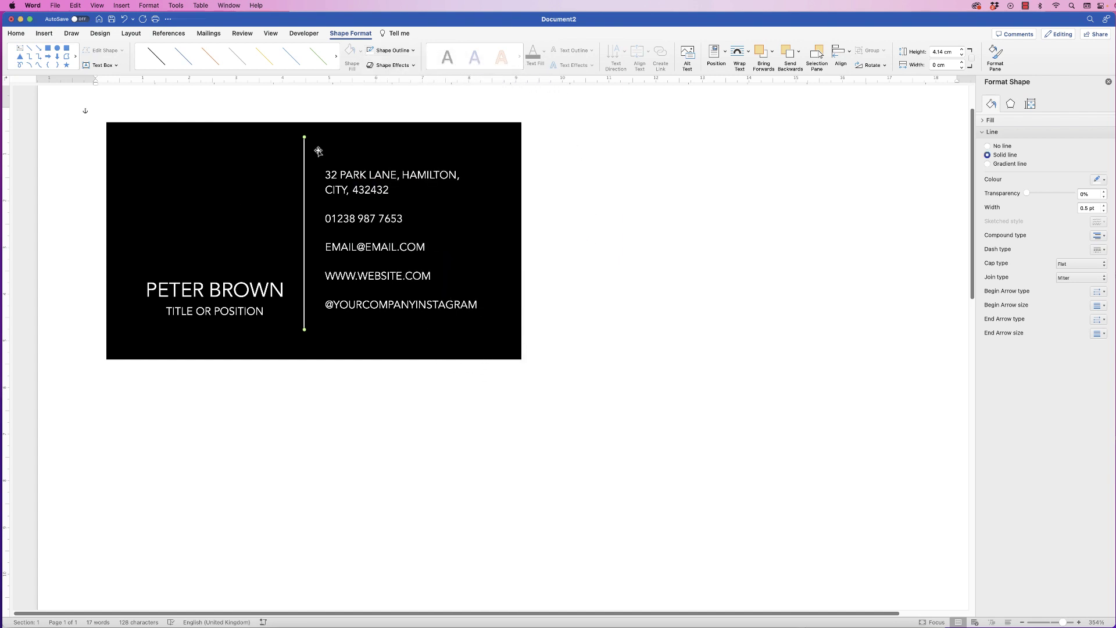
# Centre the divider line horizontally on the card with Align Center
pyautogui.click(373, 131)
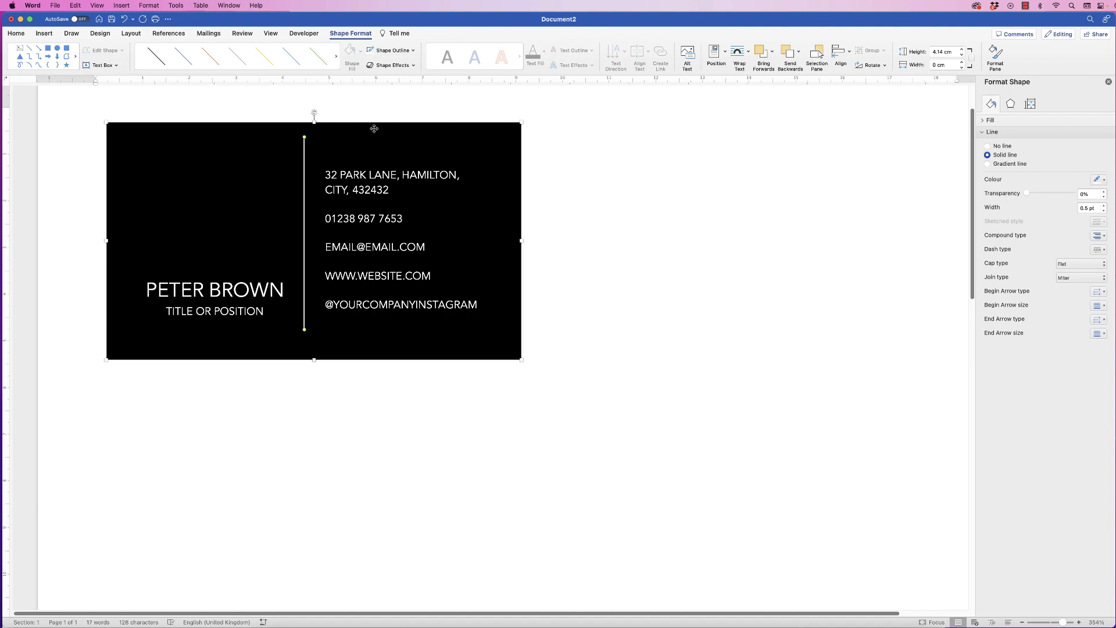
pyautogui.click(845, 58)
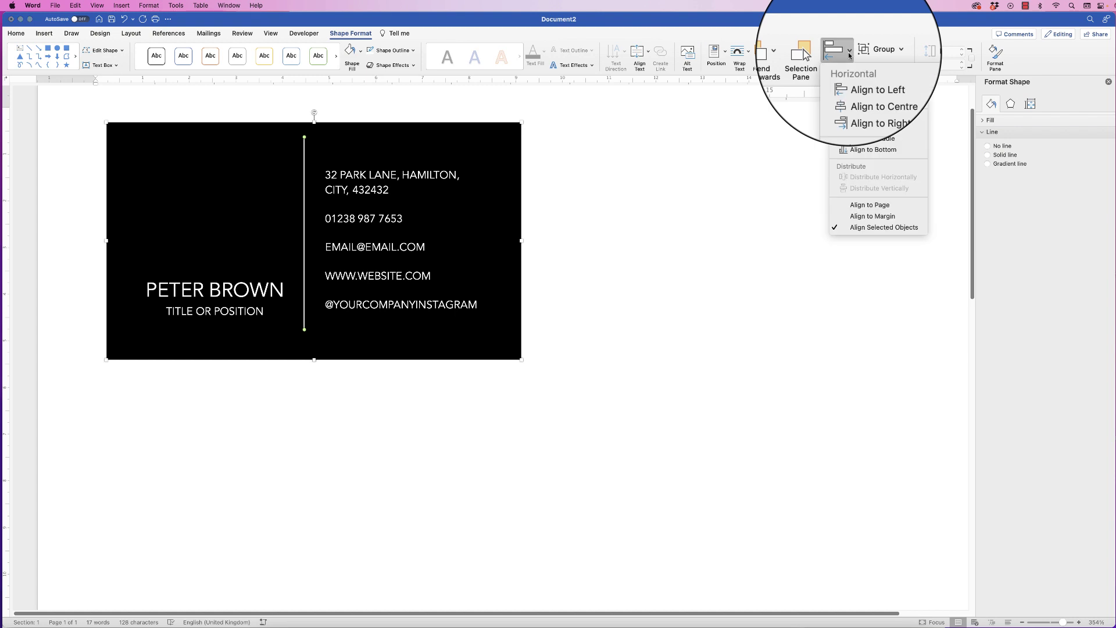
pyautogui.click(854, 91)
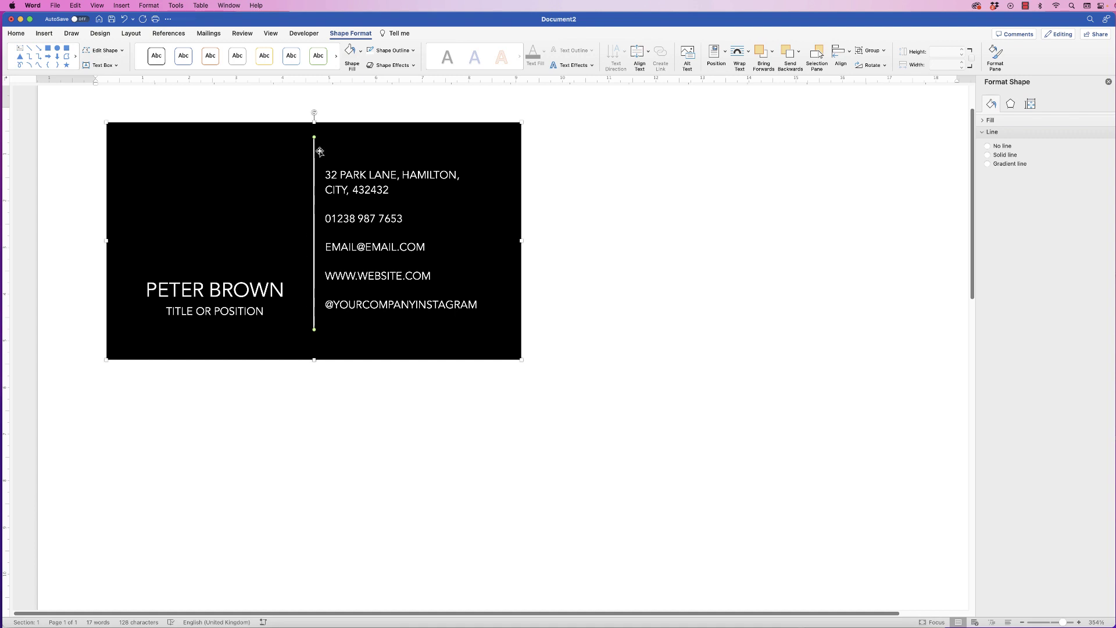
# Shift the contact details block slightly right to clear the divider, then select the name box
pyautogui.click(376, 248)
pyautogui.moveTo(376, 248); pyautogui.dragTo(384, 244)
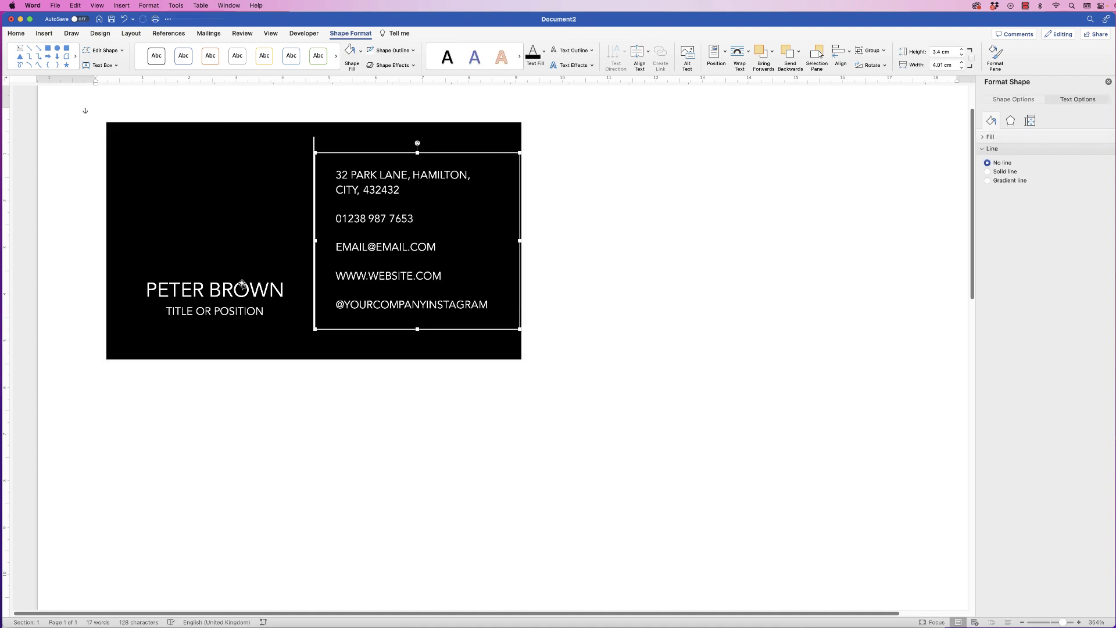
pyautogui.click(219, 294)
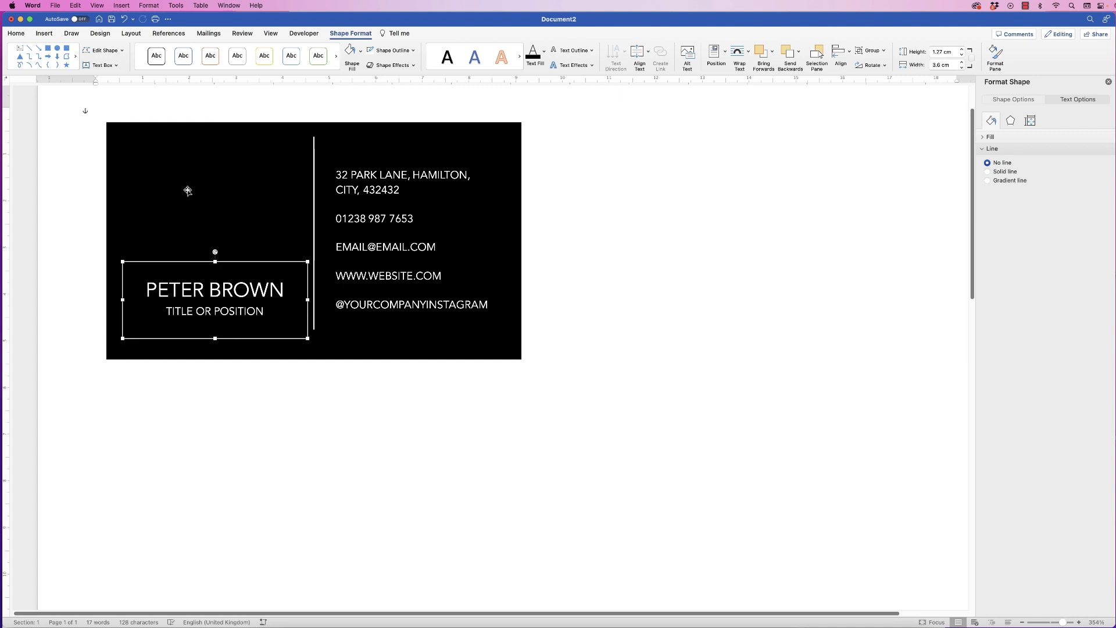
pyautogui.click(49, 36)
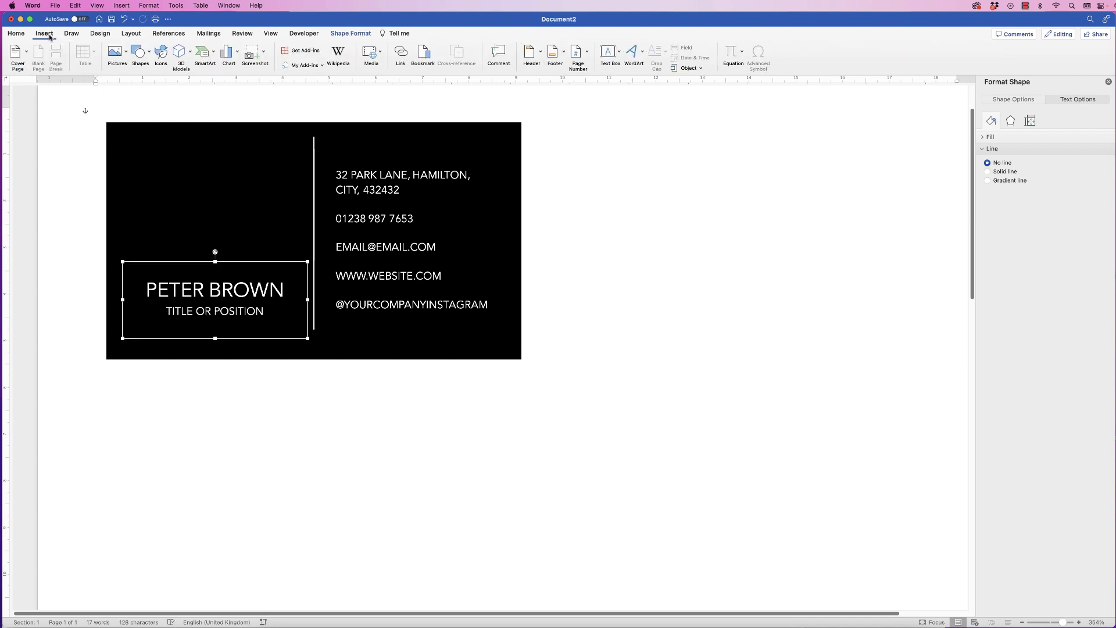
# Insert Picture 1.png from the Desktop using Picture from File
pyautogui.click(127, 55)
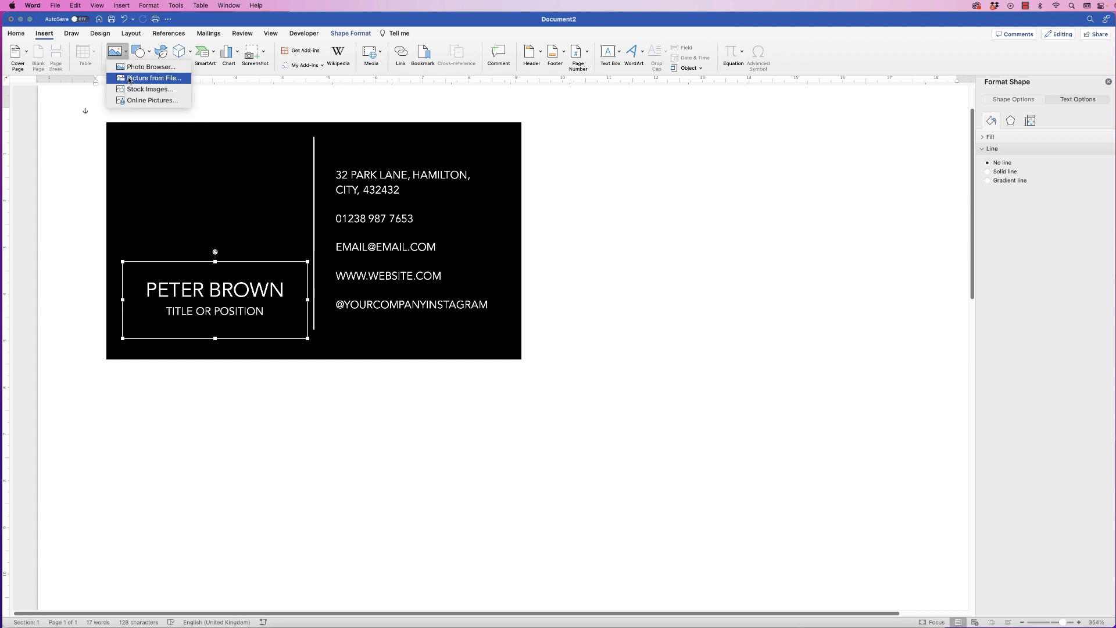
pyautogui.click(134, 79)
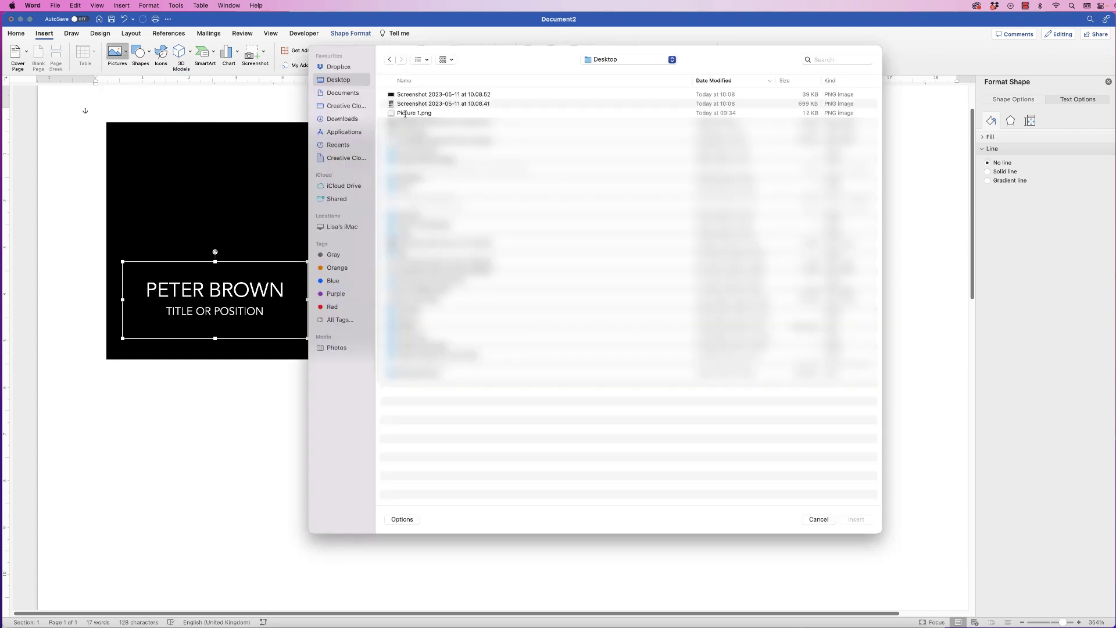
pyautogui.click(442, 113)
pyautogui.click(855, 519)
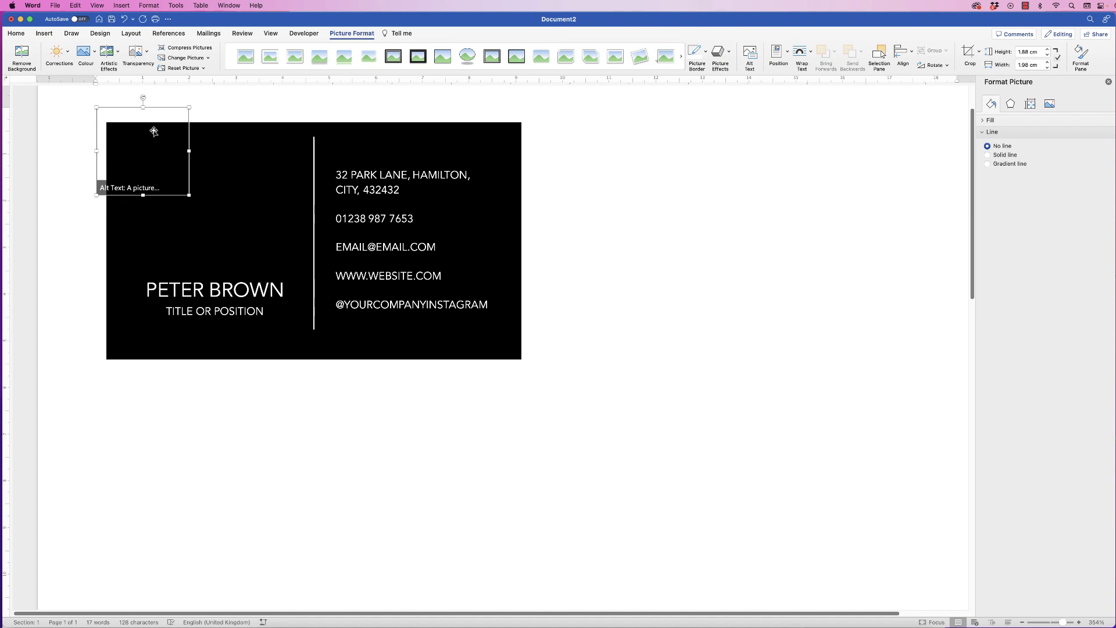
pyautogui.click(803, 57)
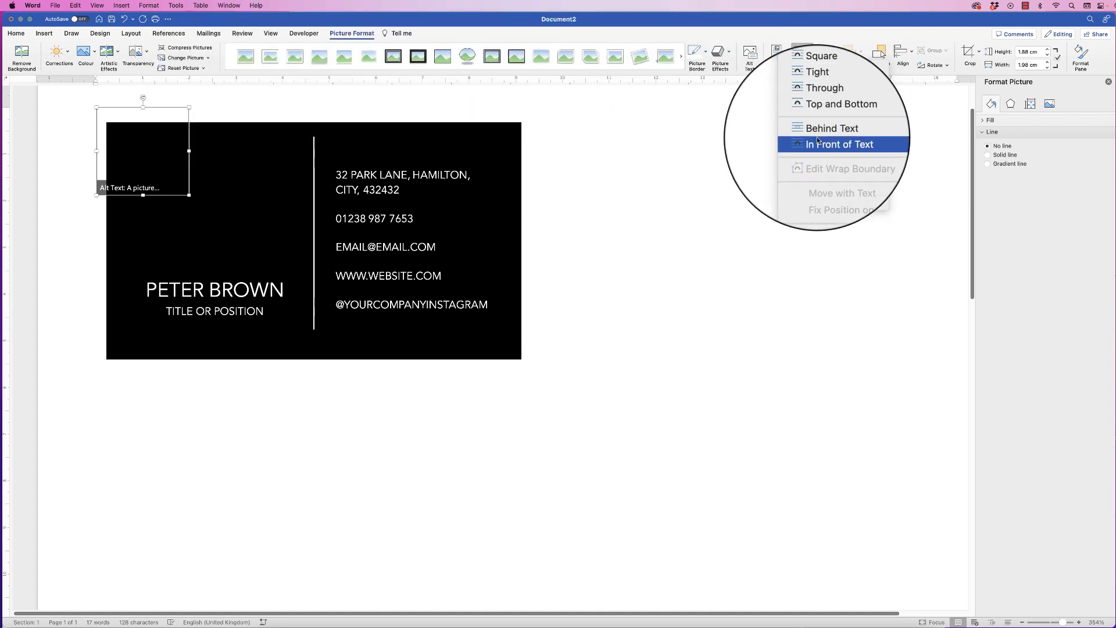
pyautogui.click(818, 143)
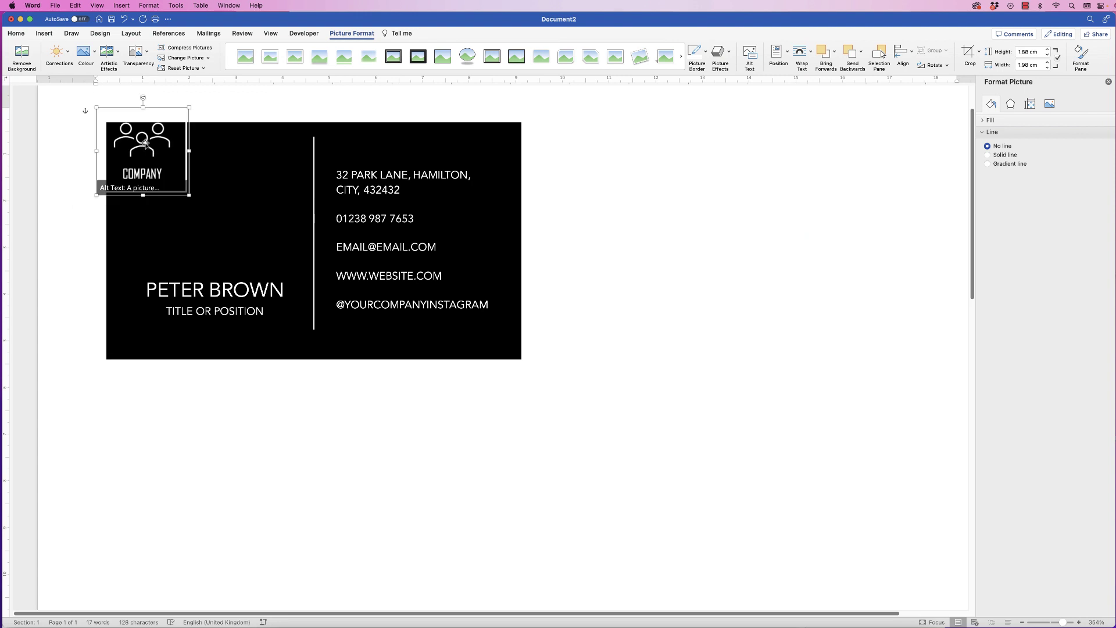
pyautogui.moveTo(146, 143); pyautogui.dragTo(199, 202)
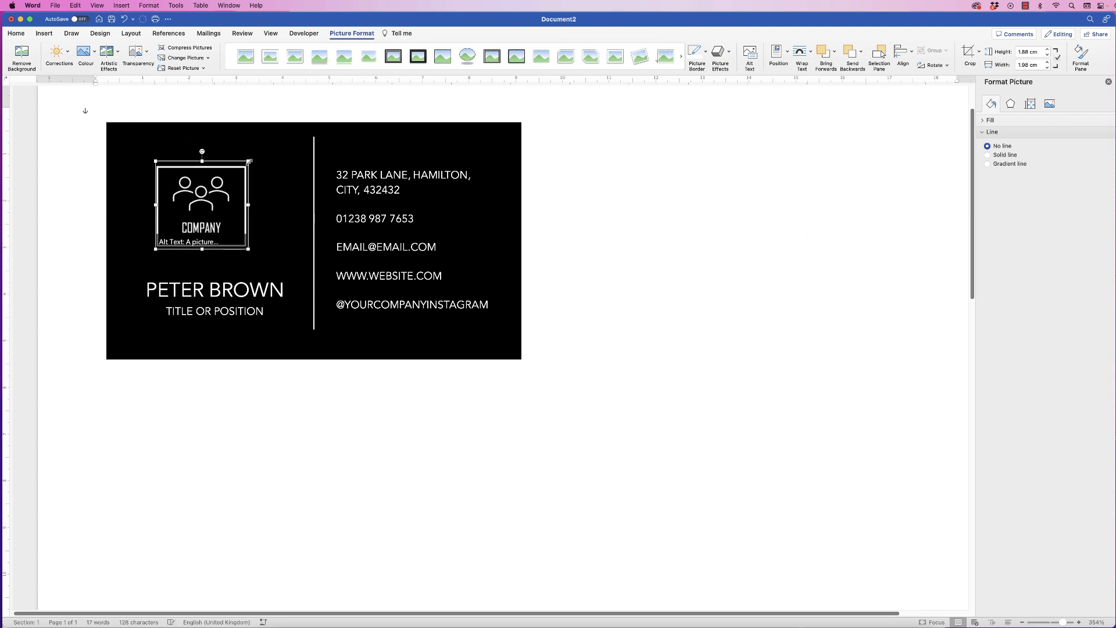
pyautogui.moveTo(249, 161); pyautogui.dragTo(253, 164)
pyautogui.moveTo(202, 195); pyautogui.dragTo(212, 196)
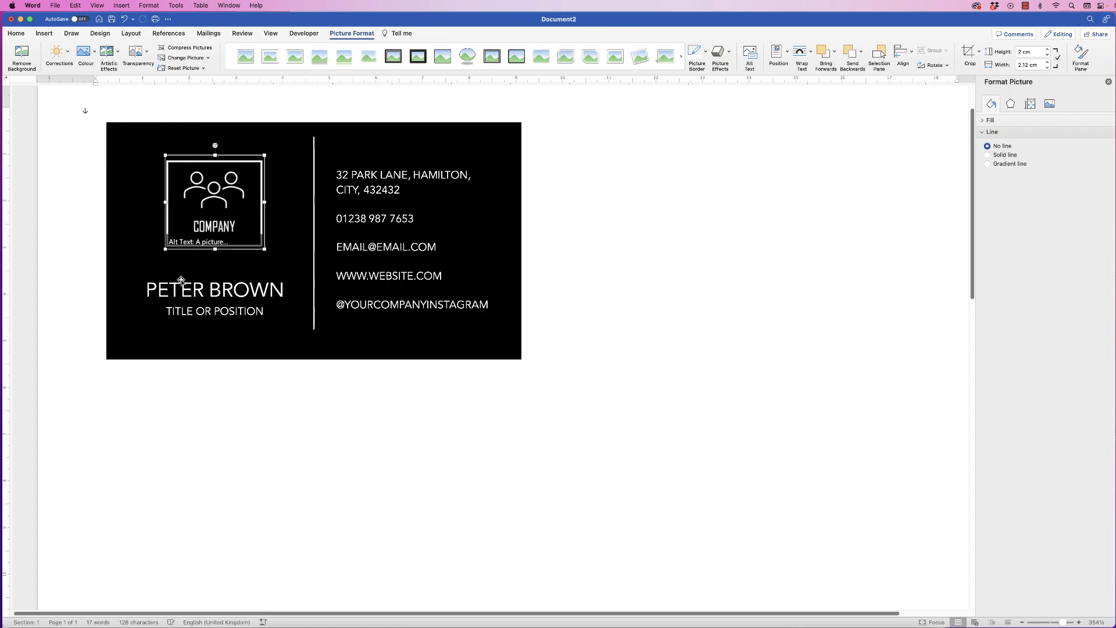
pyautogui.keyDown('shift'); pyautogui.click(211, 294); pyautogui.keyUp('shift')
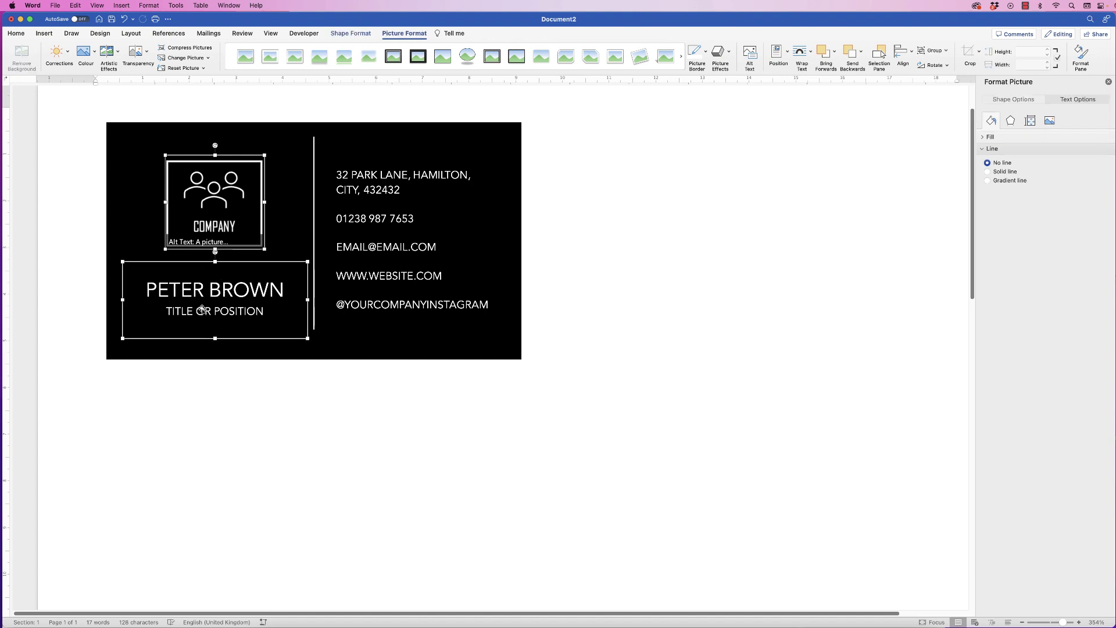
# Centre the logo and name box on each other, group them, and nudge the group slightly left
pyautogui.click(903, 54)
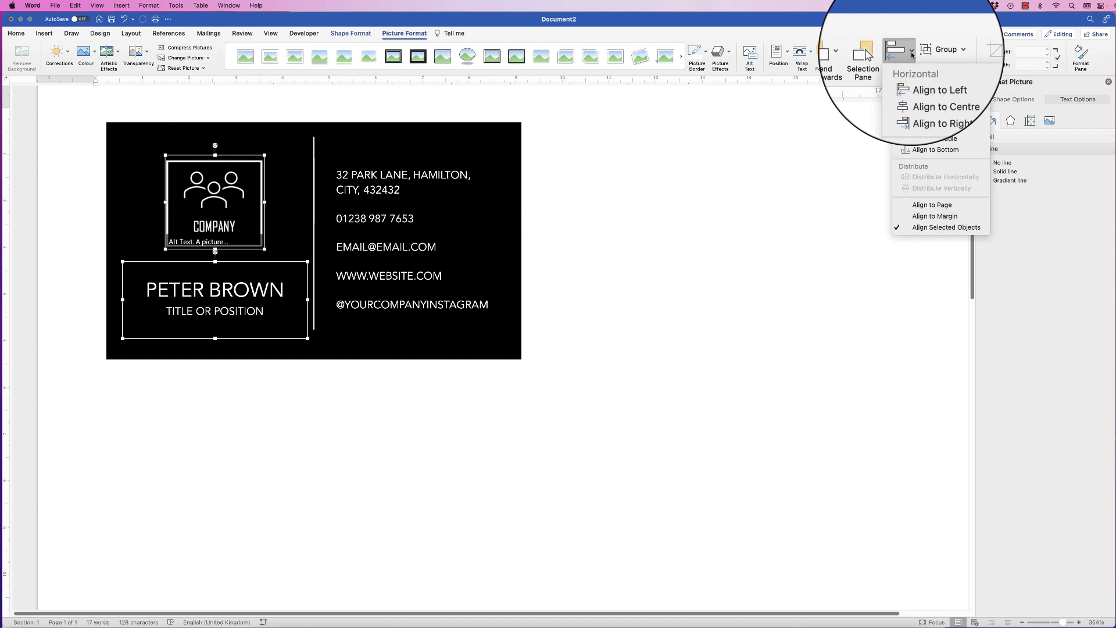
pyautogui.click(923, 89)
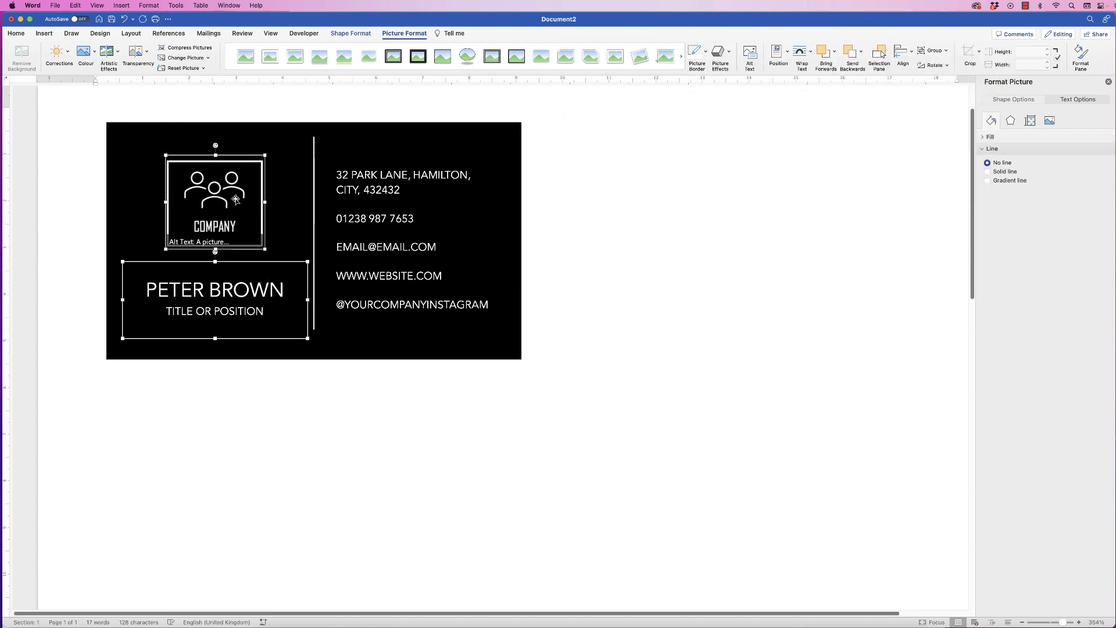
pyautogui.click(934, 51)
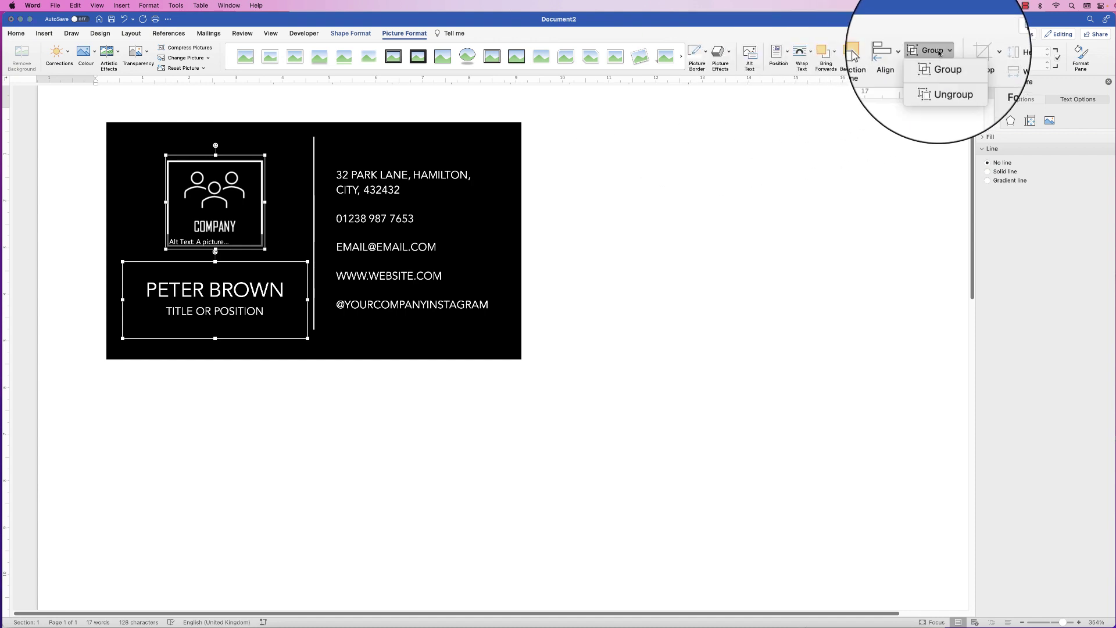
pyautogui.click(940, 64)
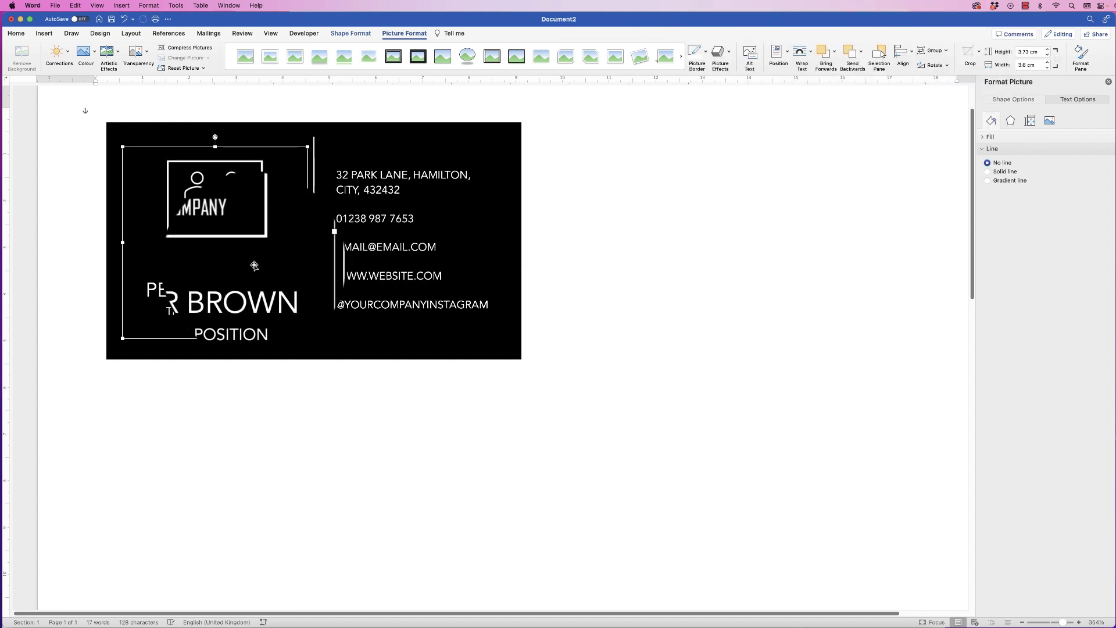
pyautogui.moveTo(229, 241); pyautogui.dragTo(226, 241)
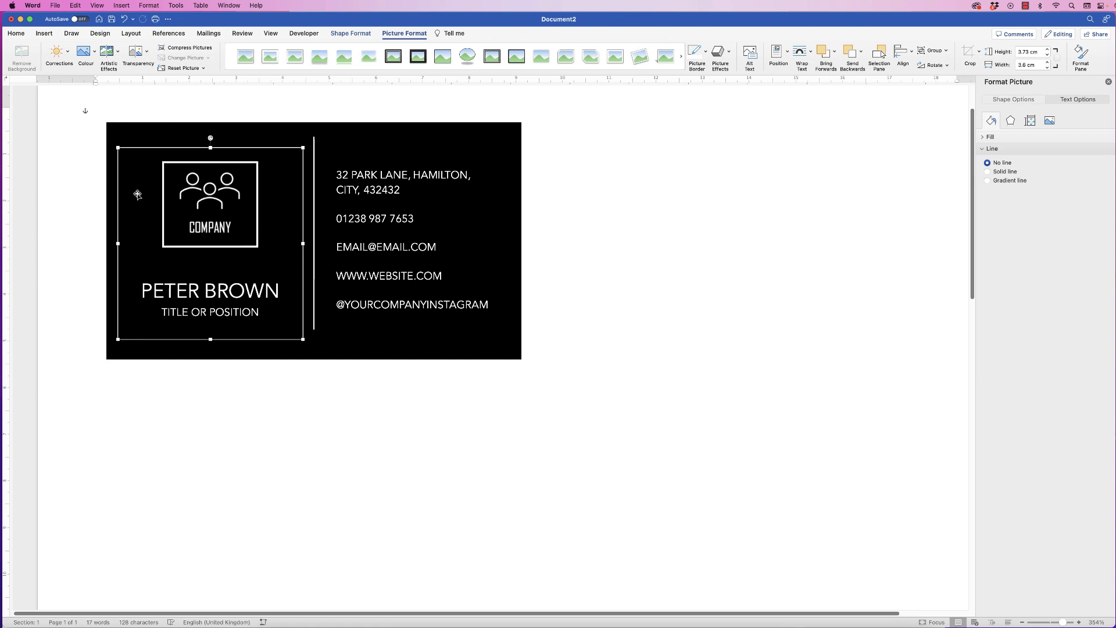
pyautogui.keyDown('shift'); pyautogui.click(128, 129); pyautogui.keyUp('shift')
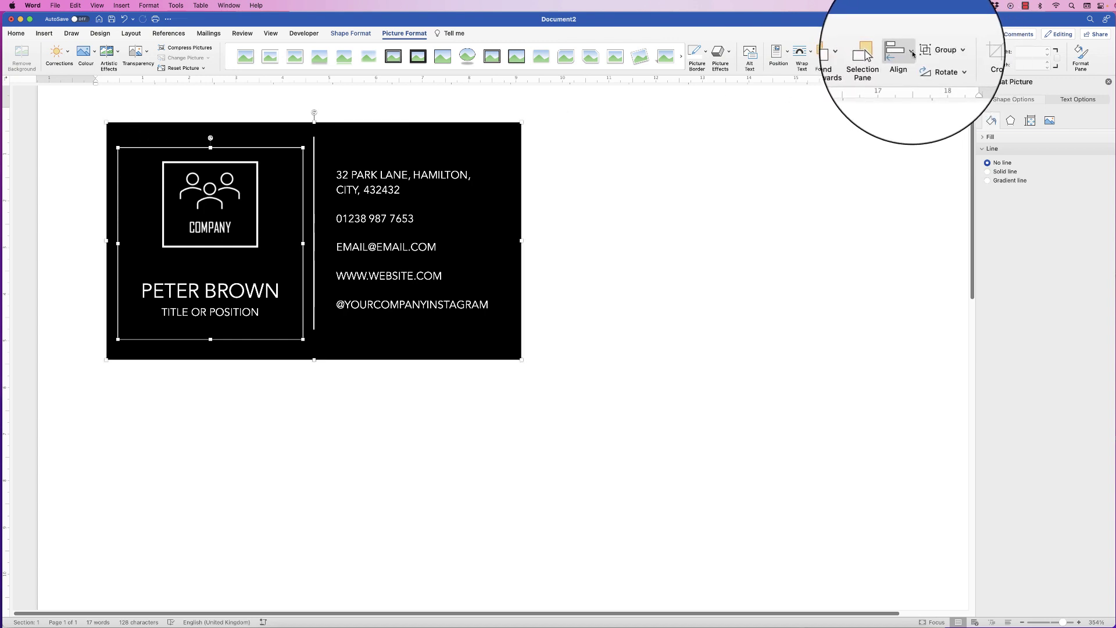
# Align the logo and name group to the middle of the black card
pyautogui.click(903, 55)
pyautogui.click(918, 135)
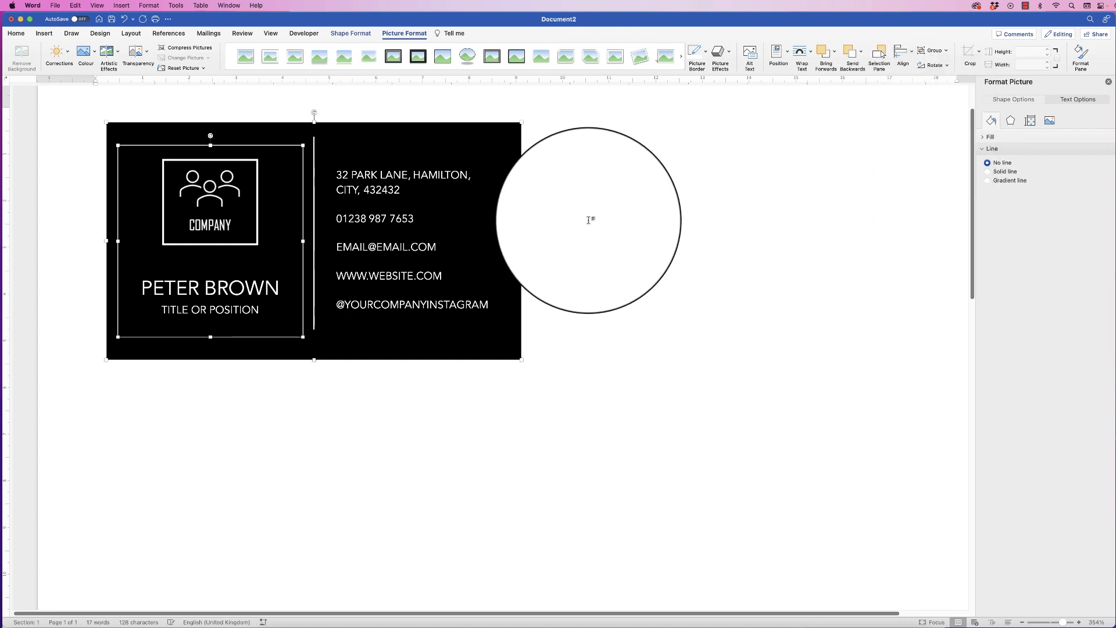
pyautogui.click(557, 344)
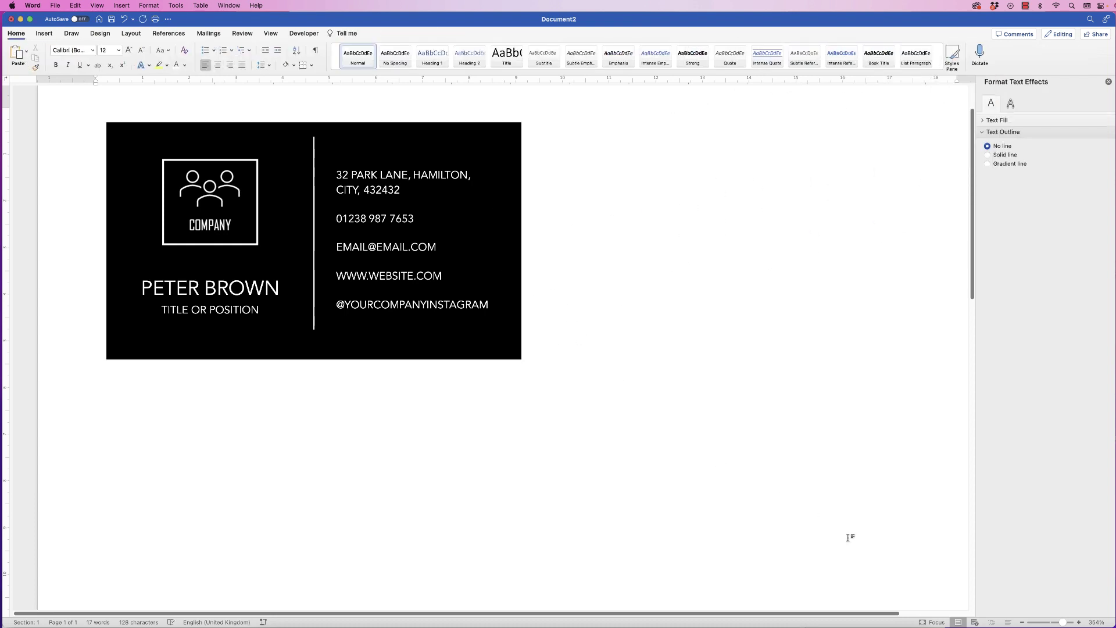
# Zoom out to view the page, then select the white vertical divider line
pyautogui.moveTo(1061, 624); pyautogui.dragTo(1047, 624)
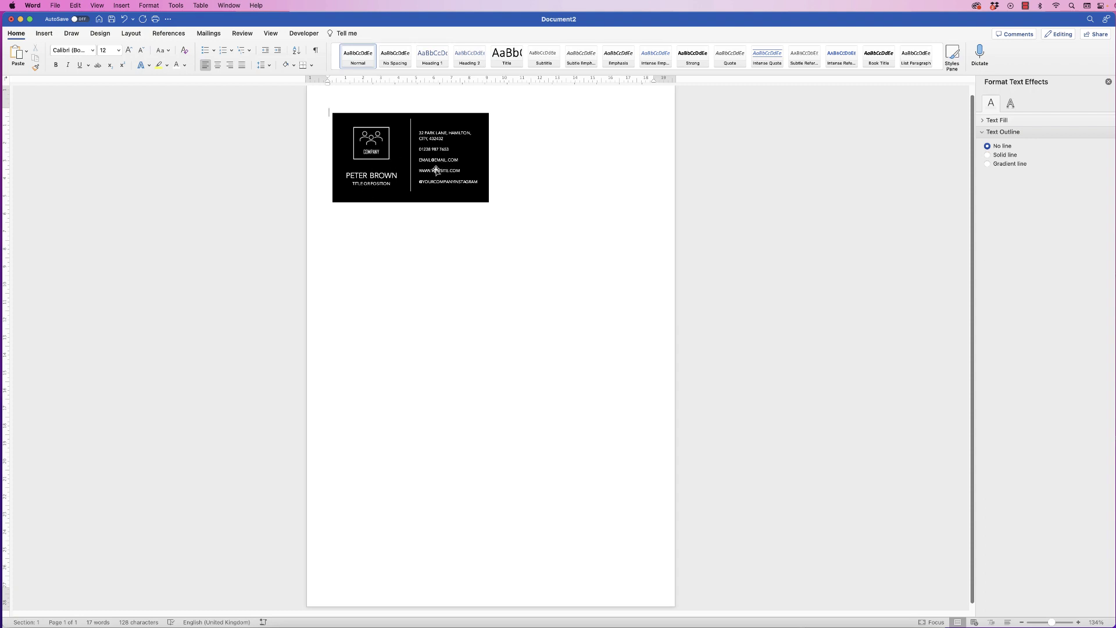
pyautogui.moveTo(1053, 623); pyautogui.dragTo(1058, 623)
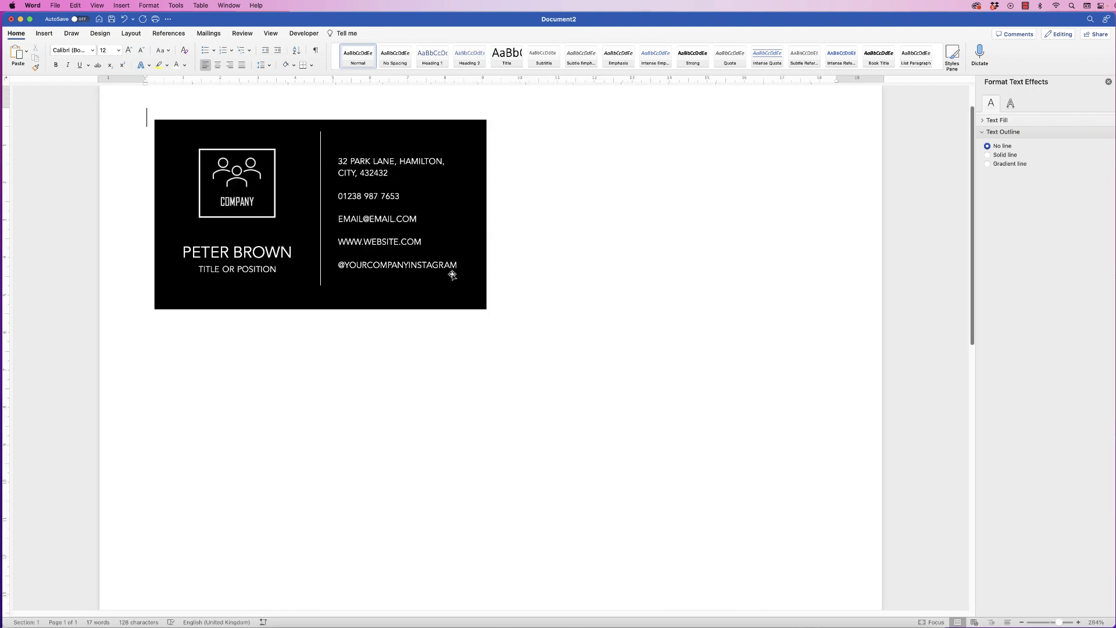
pyautogui.click(321, 160)
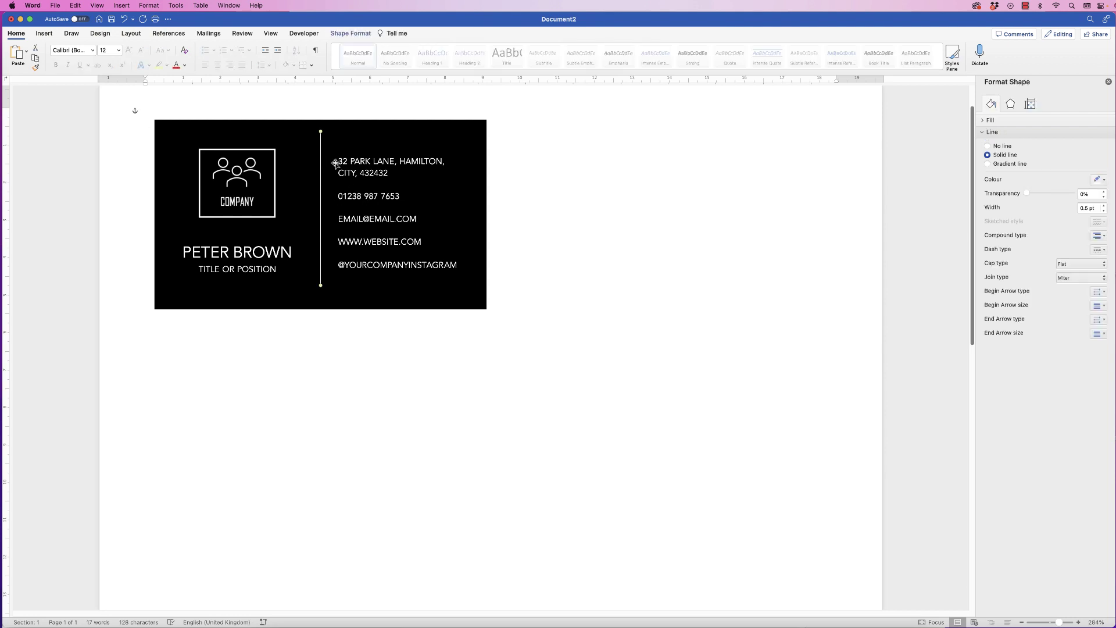
# Group the address and contact text block with the logo and name group
pyautogui.click(364, 168)
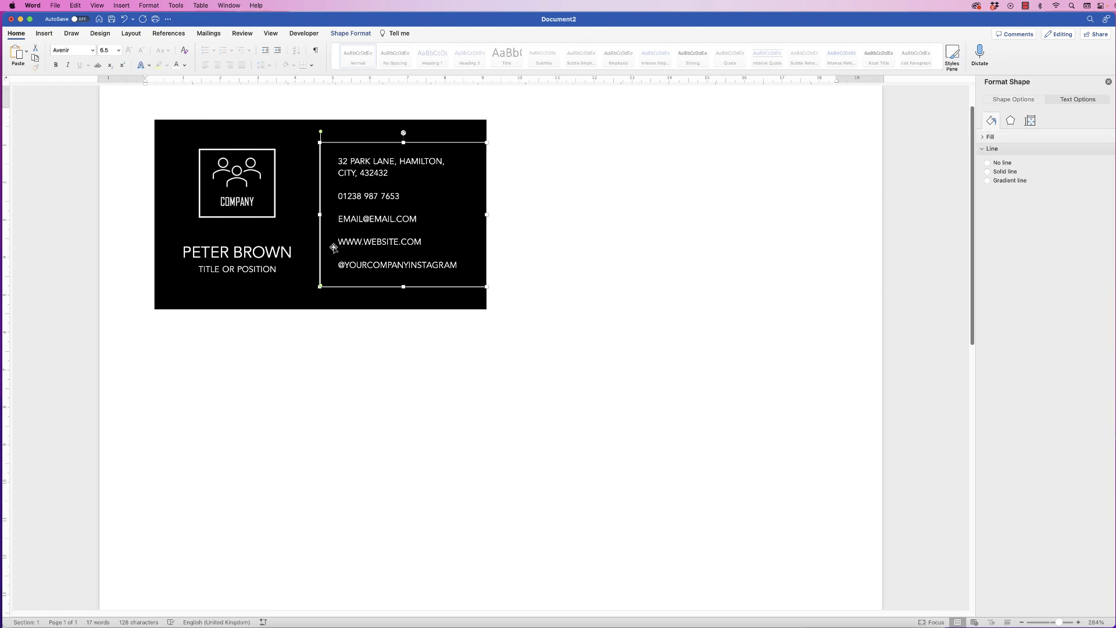
pyautogui.keyDown('shift'); pyautogui.click(249, 201); pyautogui.keyUp('shift')
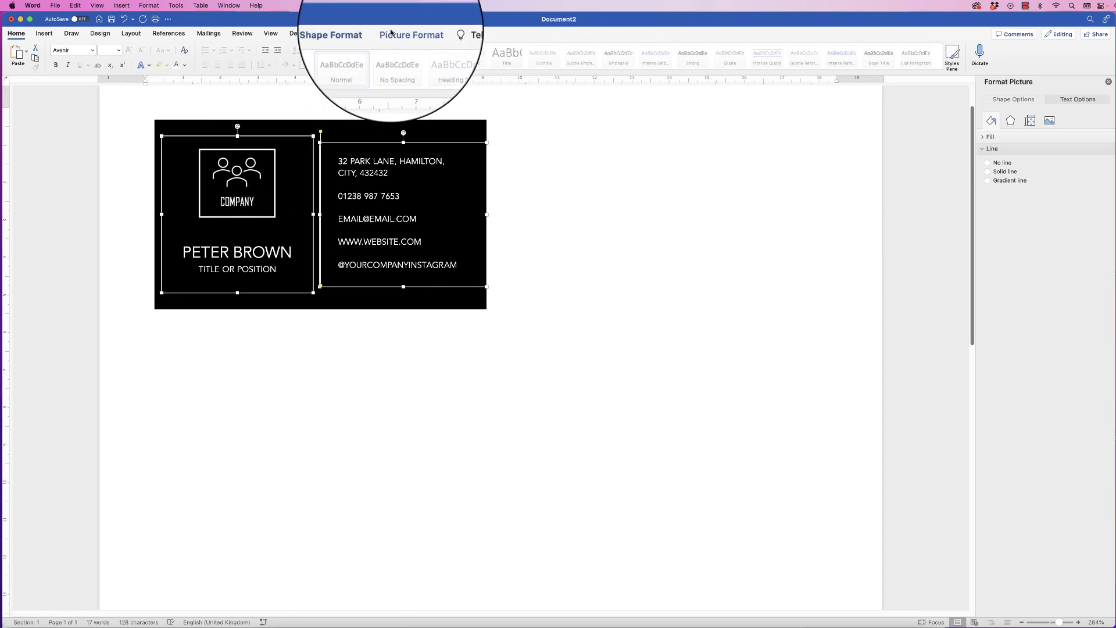
pyautogui.click(350, 33)
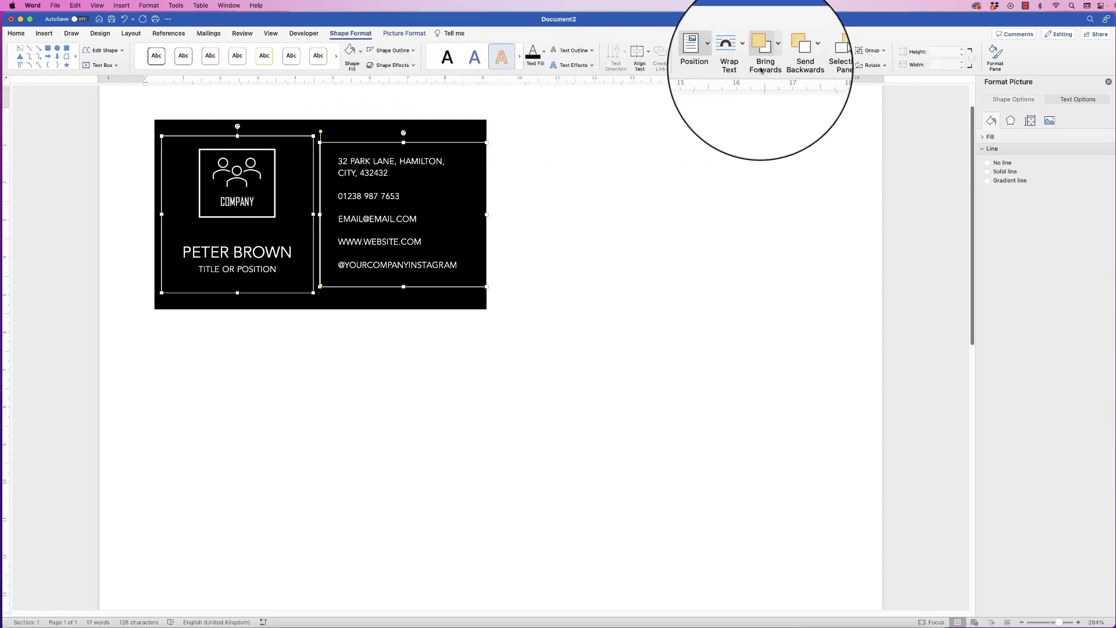
pyautogui.click(872, 48)
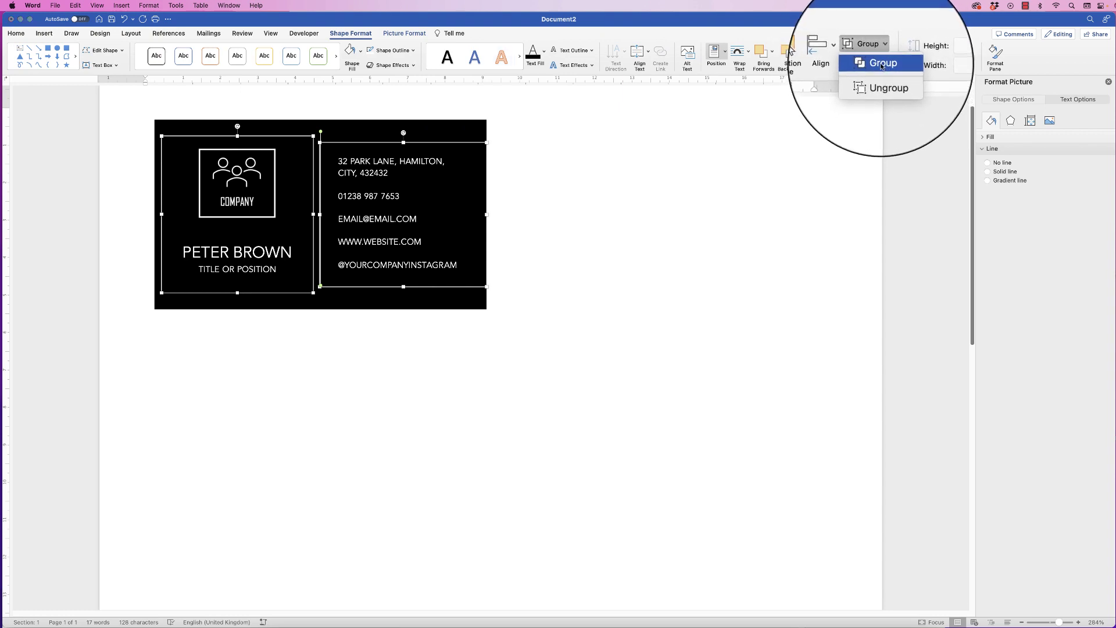
pyautogui.click(887, 65)
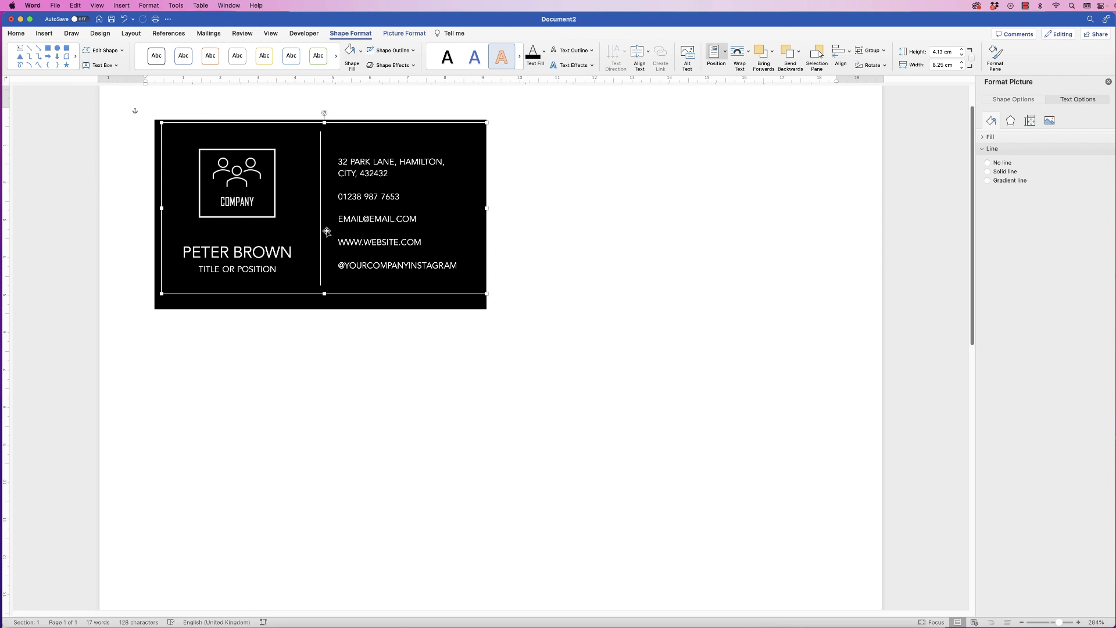
# Group everything with the black background into one card and copy it to the right
pyautogui.keyDown('shift'); pyautogui.click(325, 306); pyautogui.keyUp('shift')
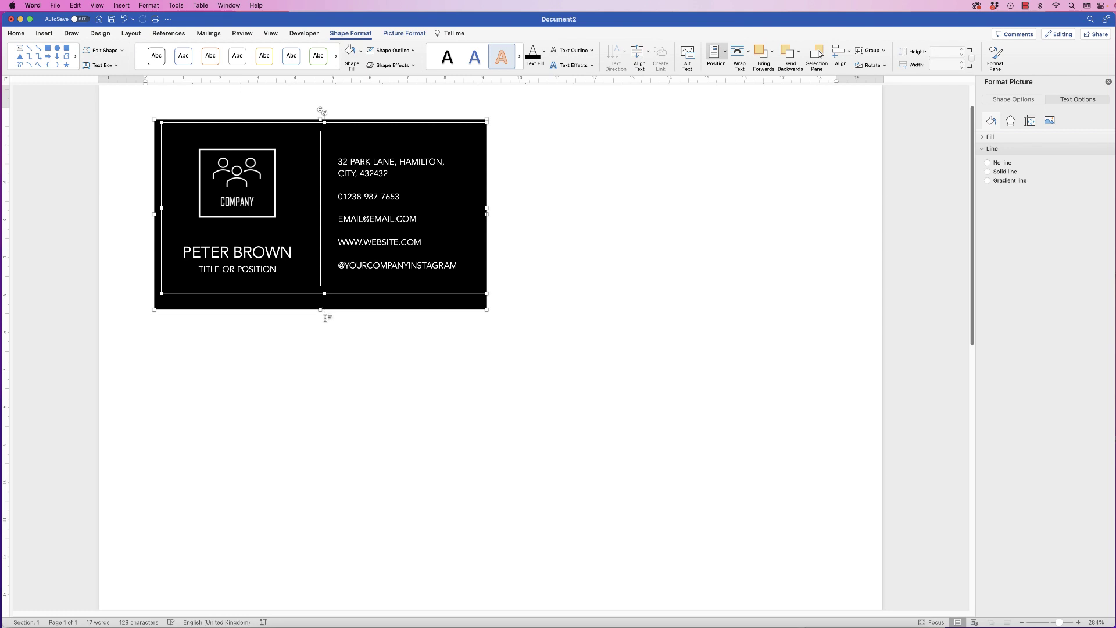
pyautogui.click(884, 51)
pyautogui.click(881, 67)
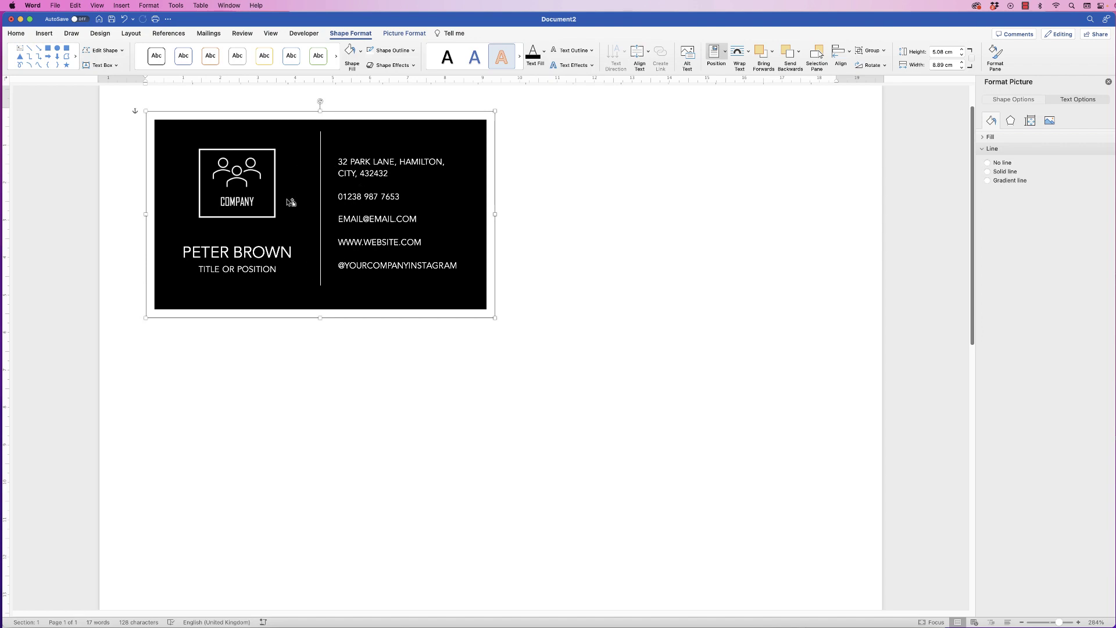
pyautogui.moveTo(289, 200); pyautogui.dragTo(630, 202)
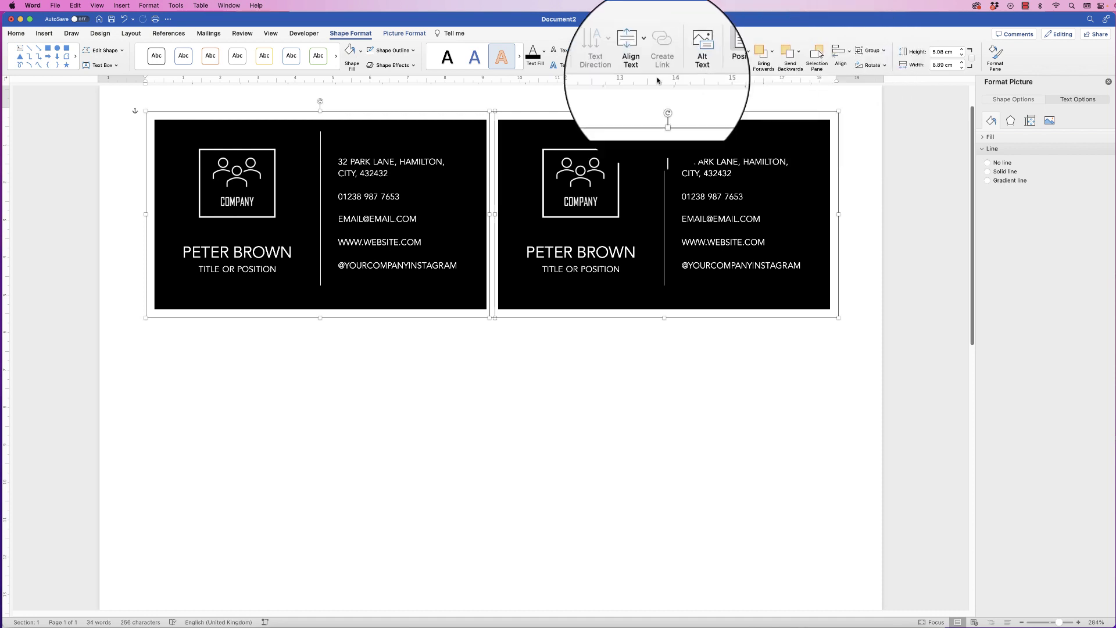
# Group the two cards into one row and drag a copy of the row below it
pyautogui.click(271, 33)
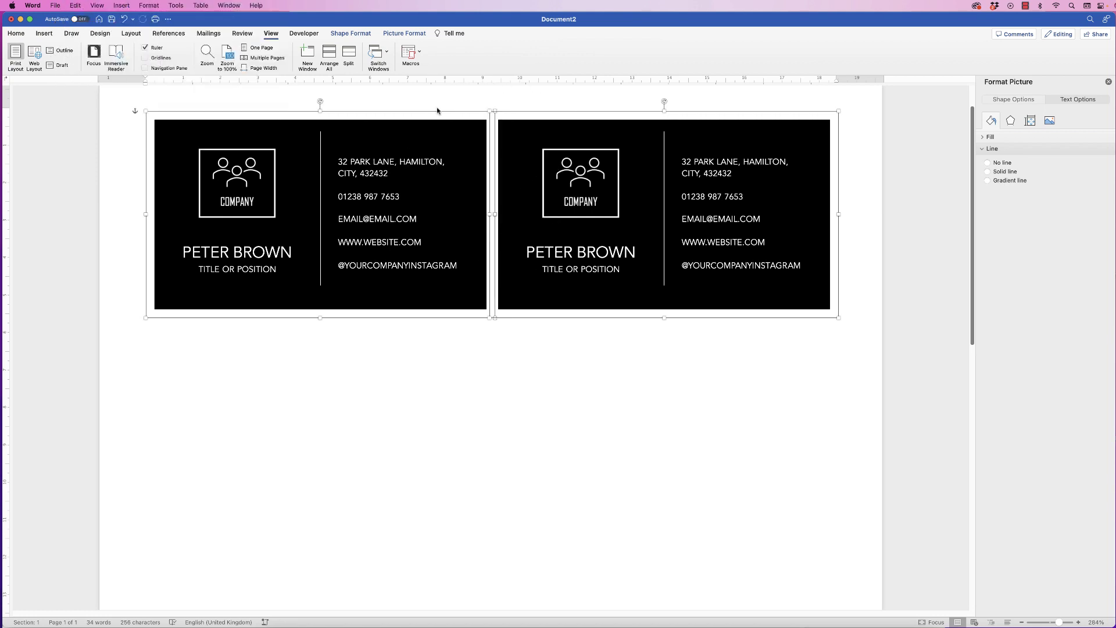
pyautogui.click(351, 34)
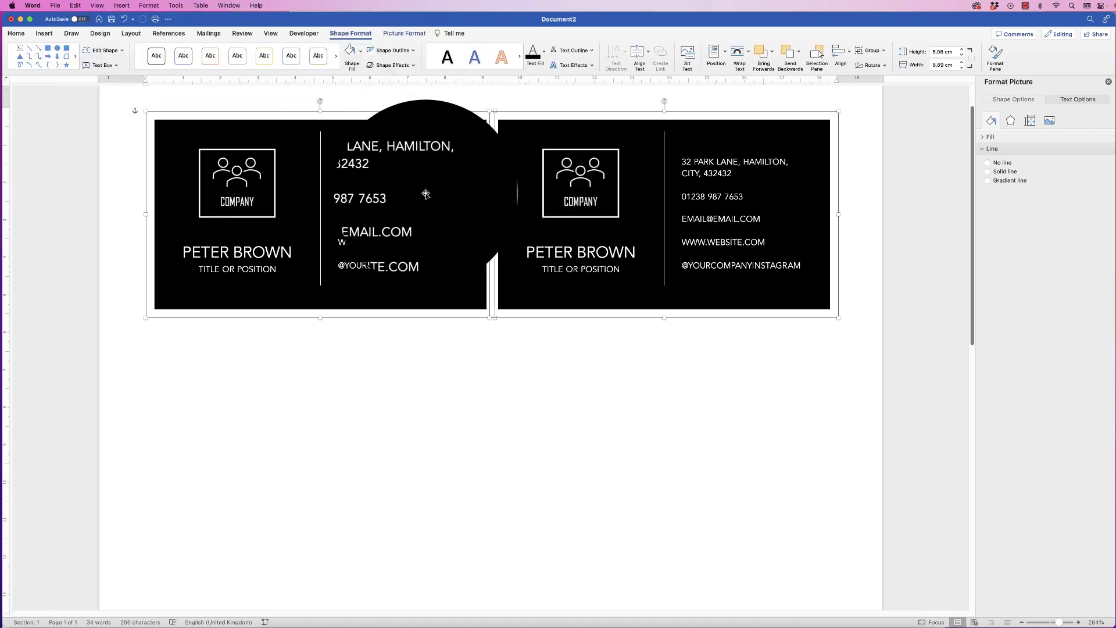
pyautogui.click(884, 51)
pyautogui.click(879, 61)
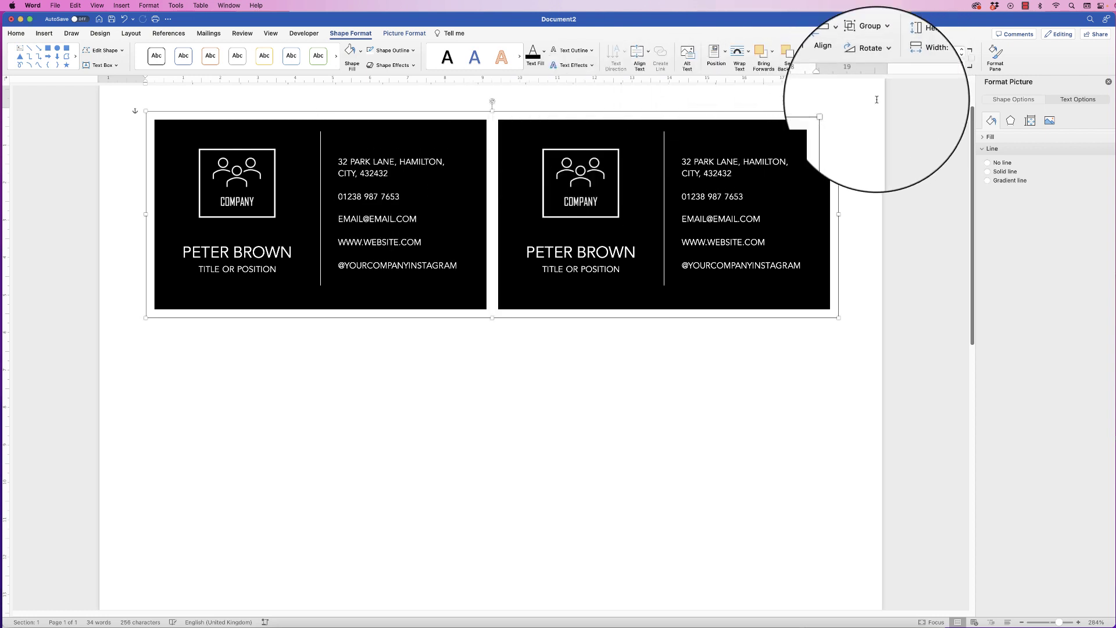
pyautogui.moveTo(1060, 625); pyautogui.dragTo(1051, 623)
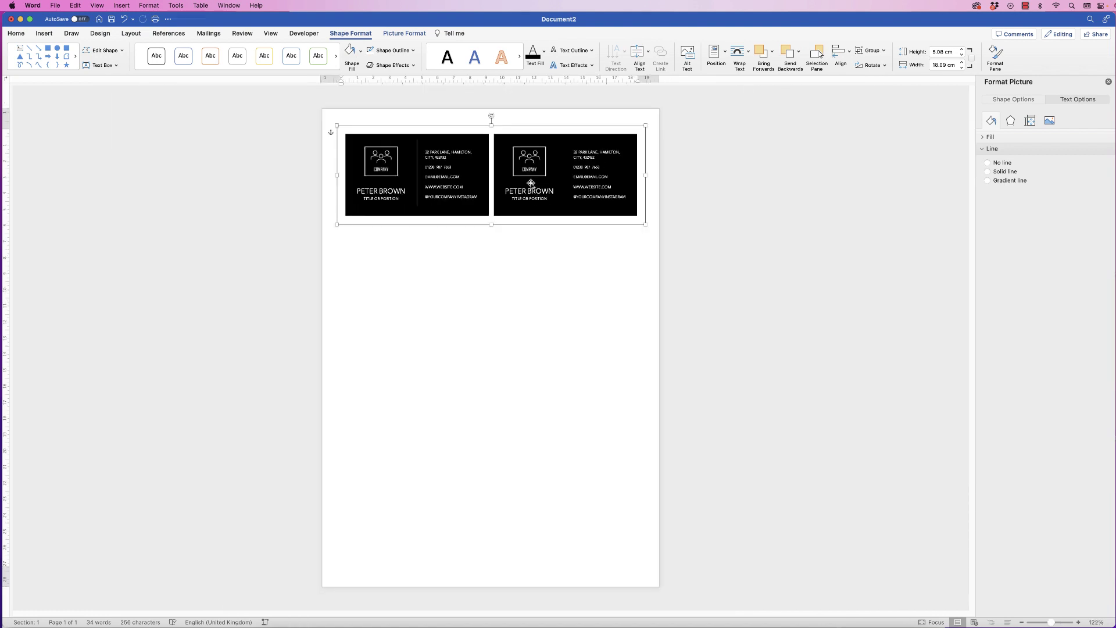
pyautogui.moveTo(533, 185); pyautogui.dragTo(531, 442)
# Copy the bottom card row downward to create a fifth row
pyautogui.click(509, 497)
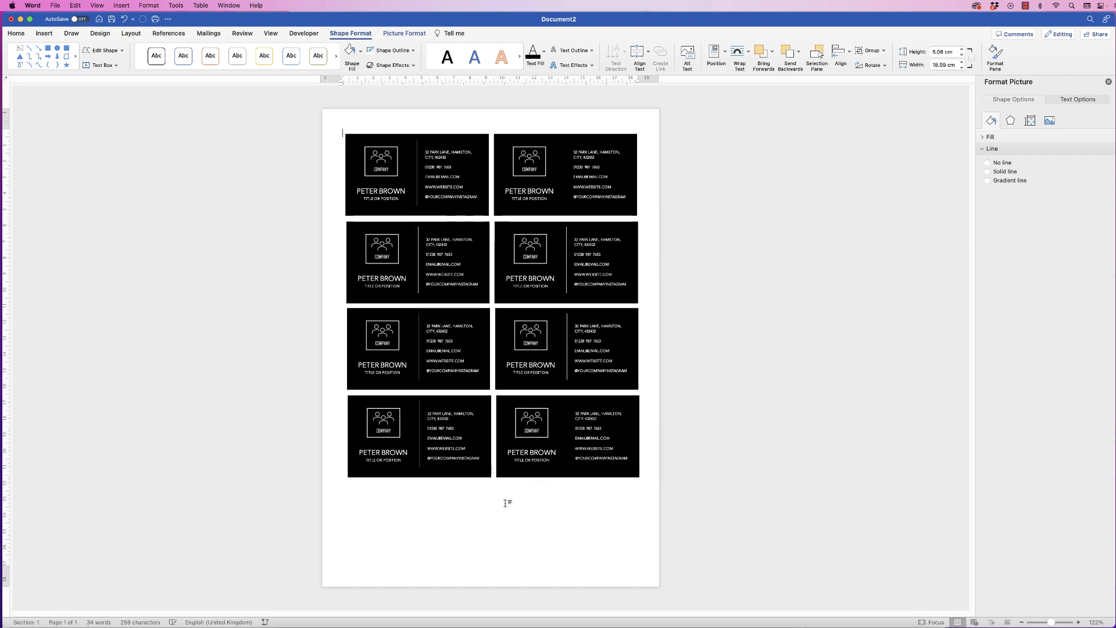
pyautogui.click(534, 435)
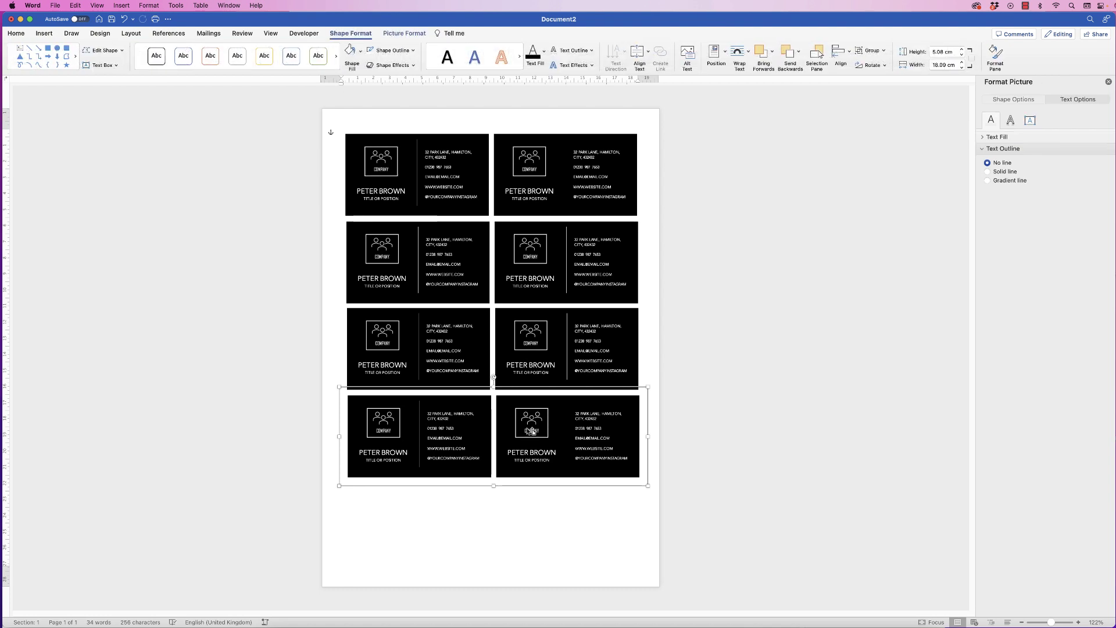
pyautogui.moveTo(532, 434); pyautogui.dragTo(531, 512)
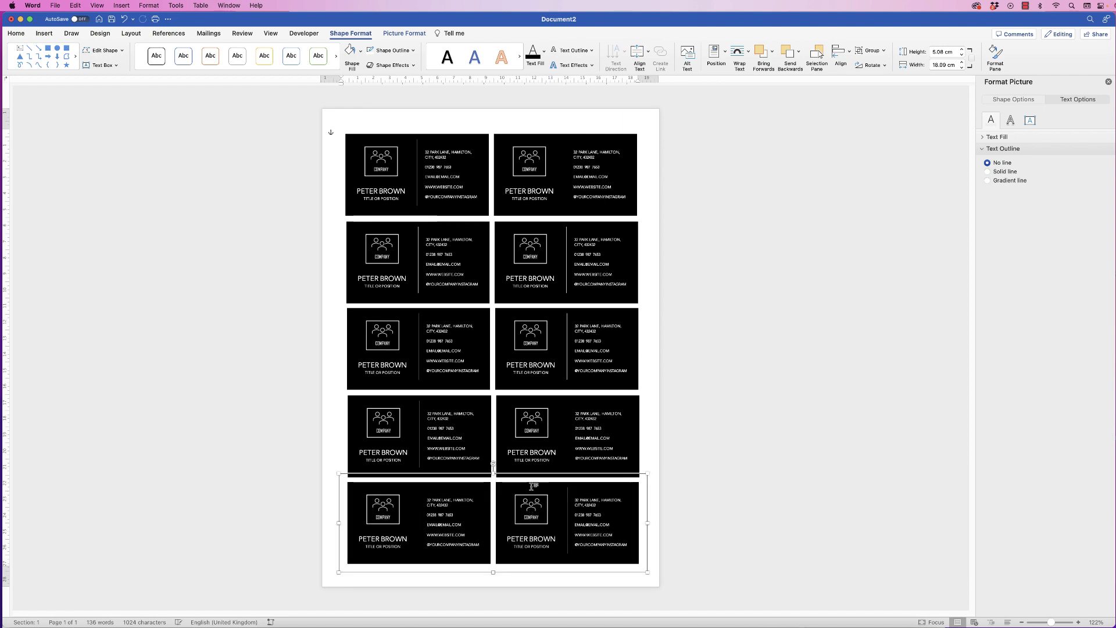
# Distribute all five card rows vertically and align them to the left
pyautogui.keyDown('shift'); pyautogui.click(526, 431); pyautogui.keyUp('shift')
pyautogui.keyDown('shift'); pyautogui.click(525, 358); pyautogui.keyUp('shift')
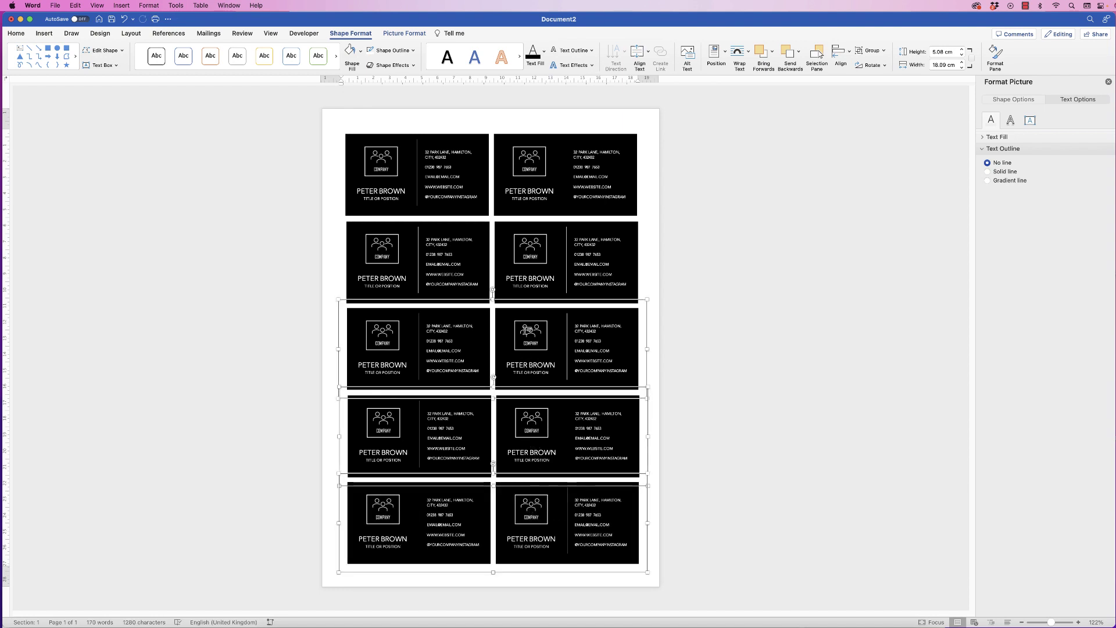
pyautogui.keyDown('shift'); pyautogui.click(522, 277); pyautogui.keyUp('shift')
pyautogui.keyDown('shift'); pyautogui.click(527, 195); pyautogui.keyUp('shift')
pyautogui.click(849, 53)
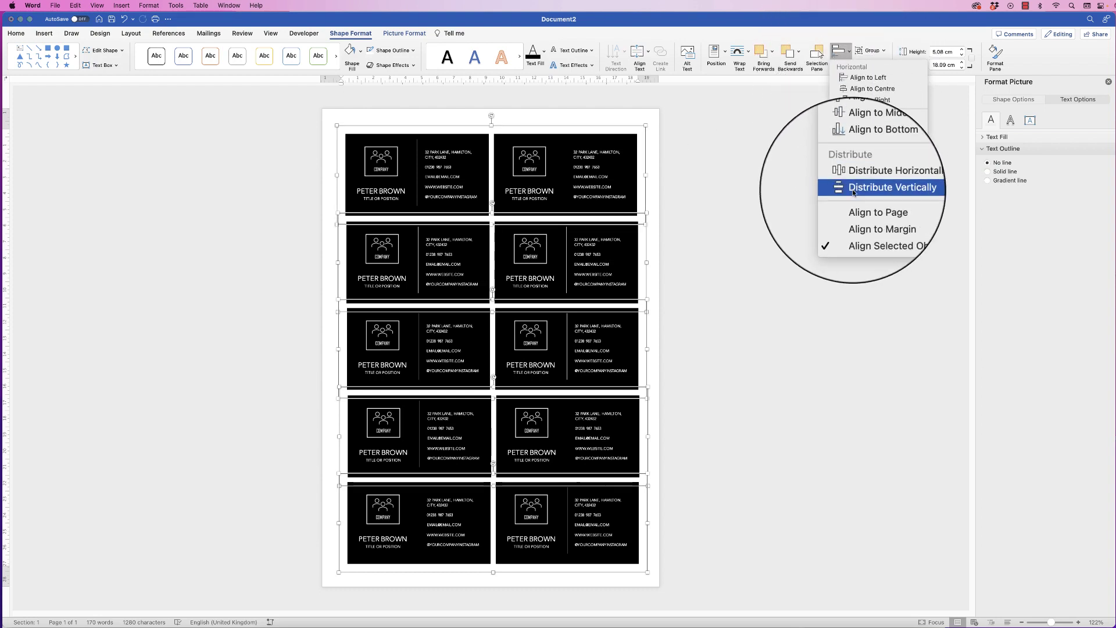
pyautogui.click(854, 190)
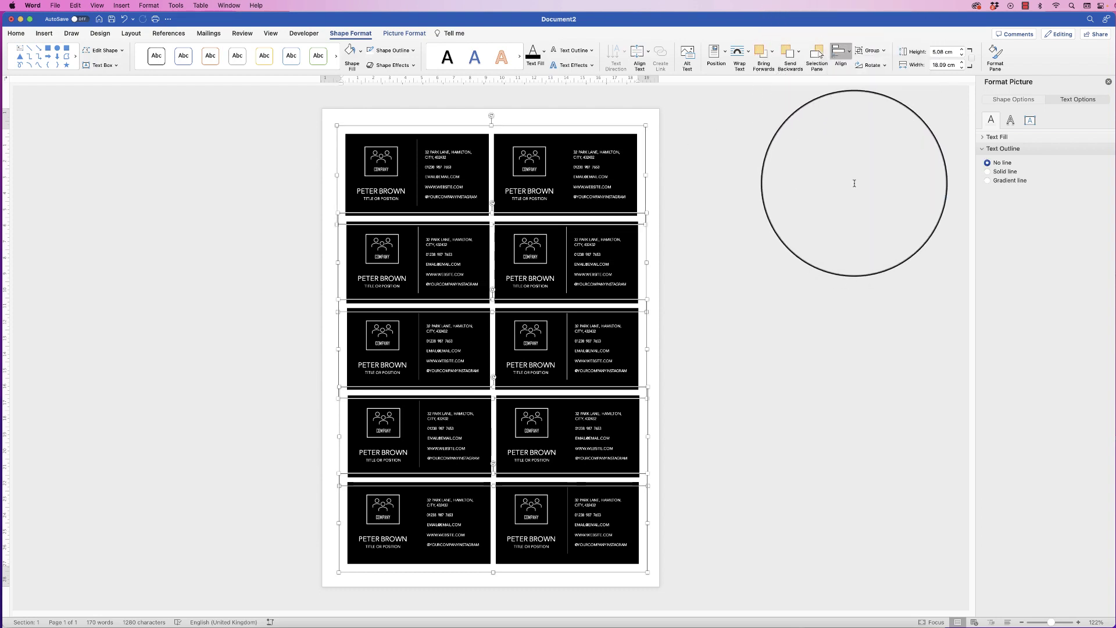
pyautogui.click(849, 53)
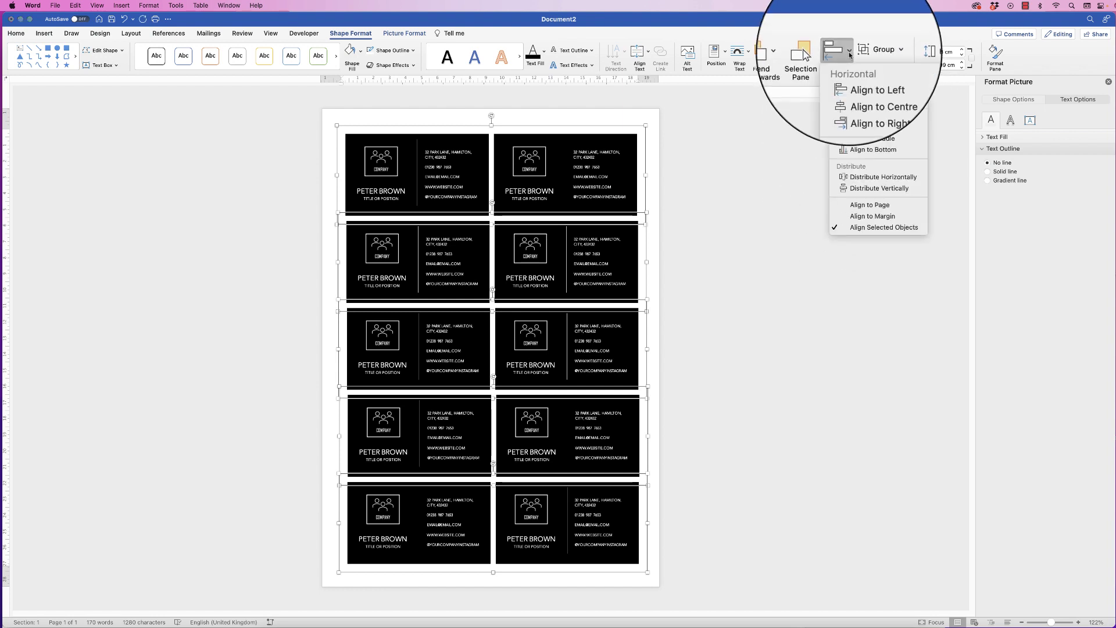
pyautogui.click(846, 78)
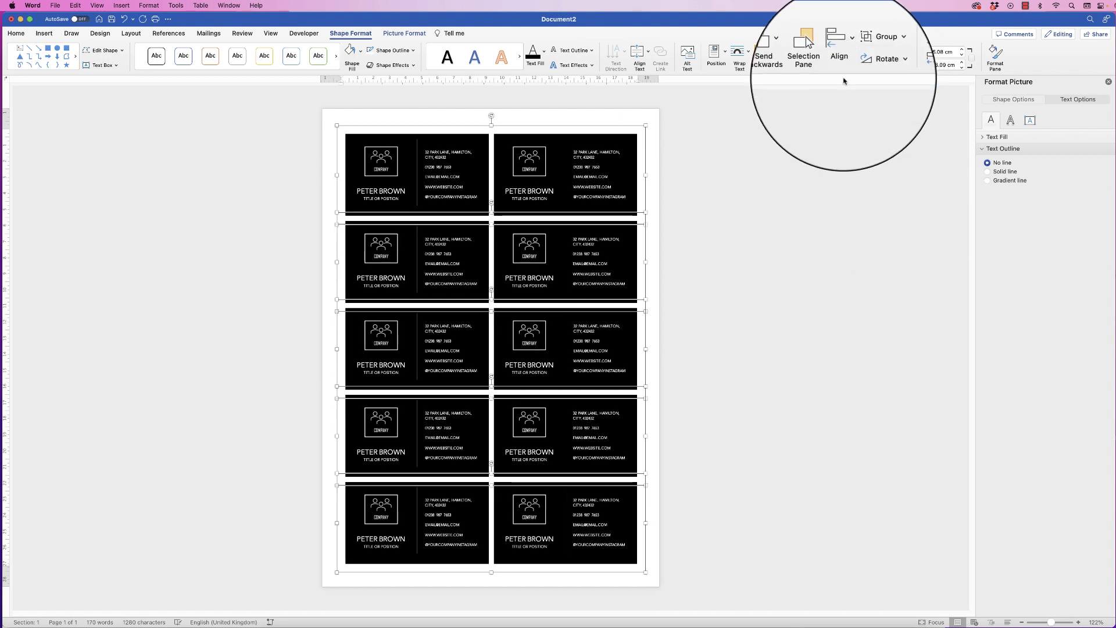
# Group the ten cards into one 26.87 × 18.09 cm block and align it to centre and middle
pyautogui.click(885, 51)
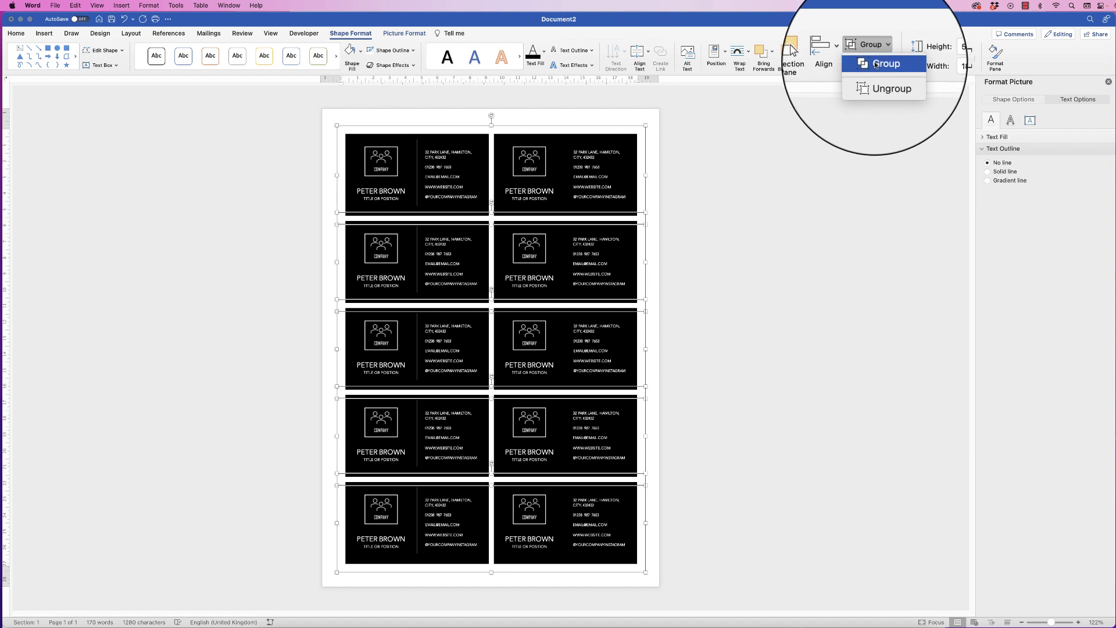
pyautogui.click(876, 65)
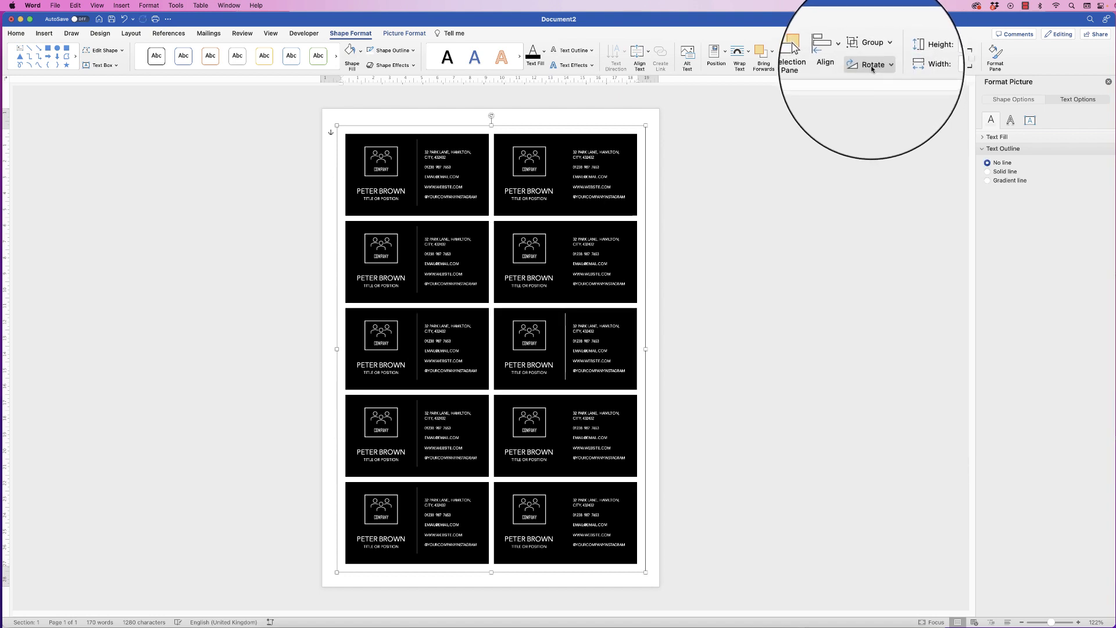
pyautogui.click(840, 54)
pyautogui.click(858, 90)
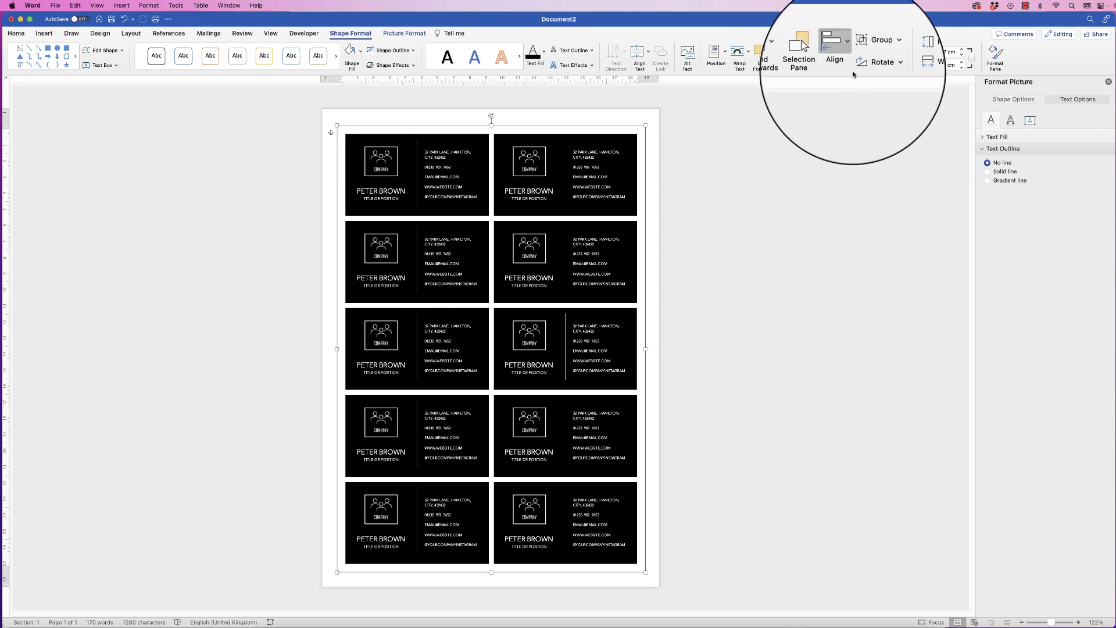
pyautogui.click(849, 58)
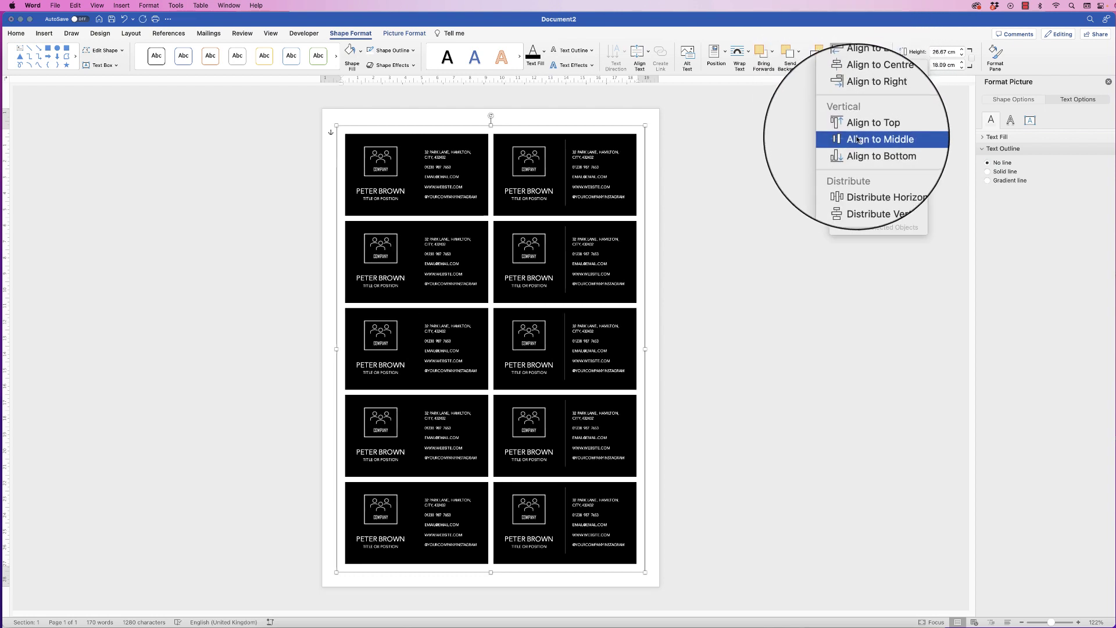
pyautogui.click(870, 138)
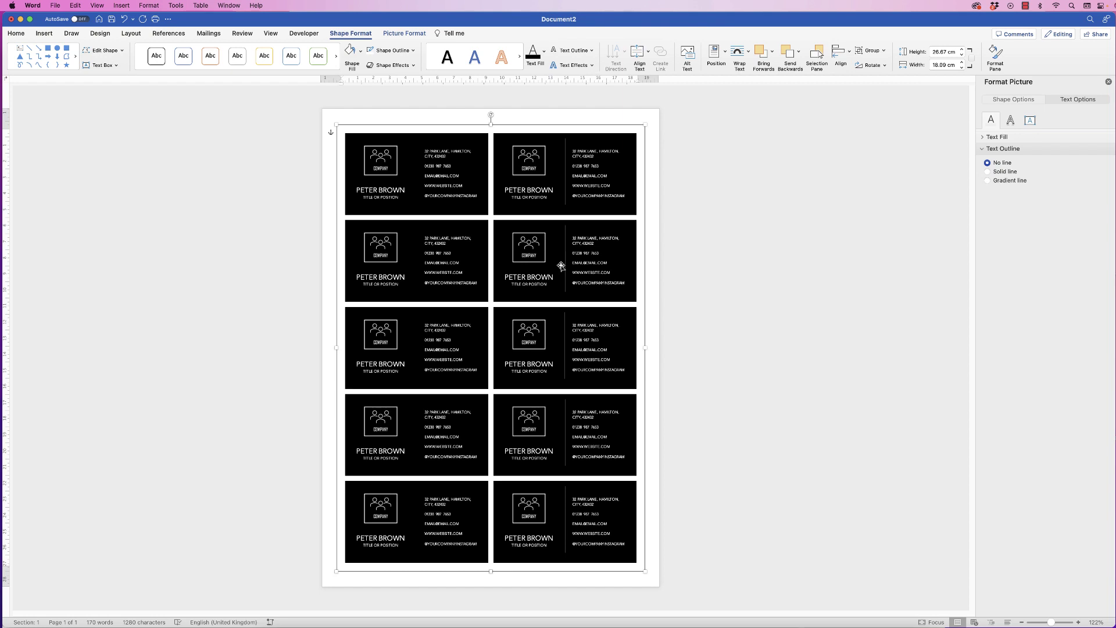
# Insert a page break before the card sheet so it moves to page 2
pyautogui.click(299, 187)
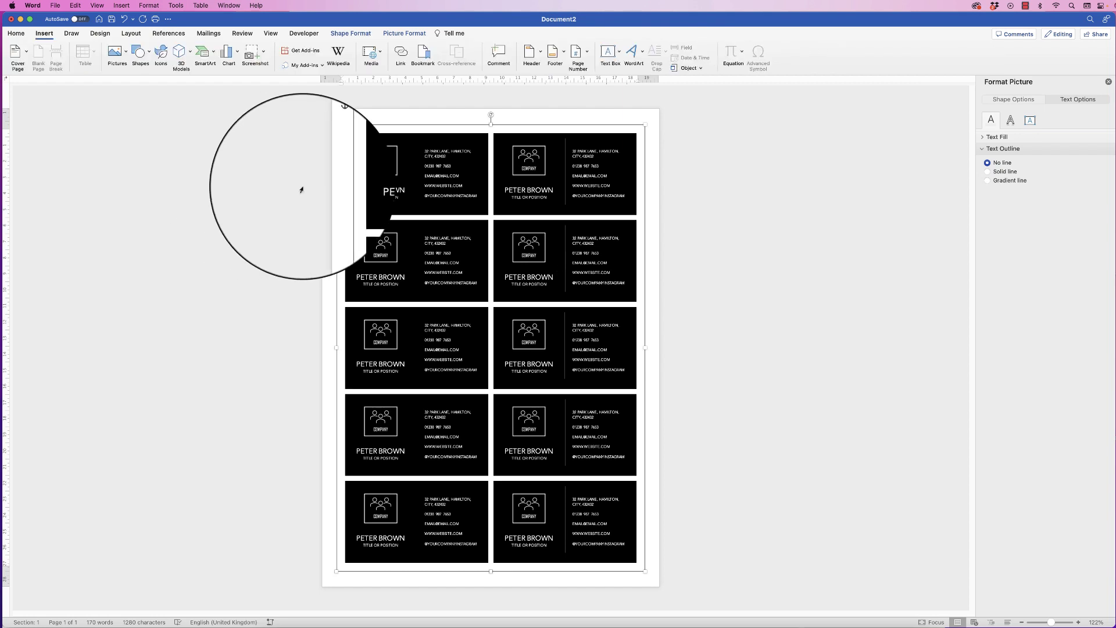
pyautogui.press('super+a')
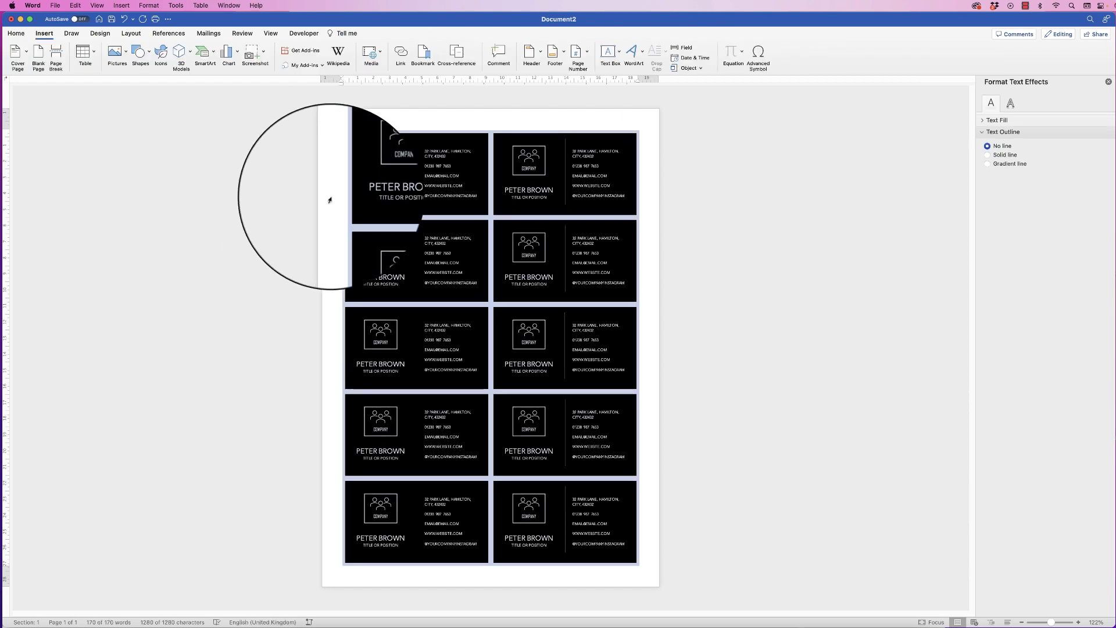
pyautogui.click(338, 187)
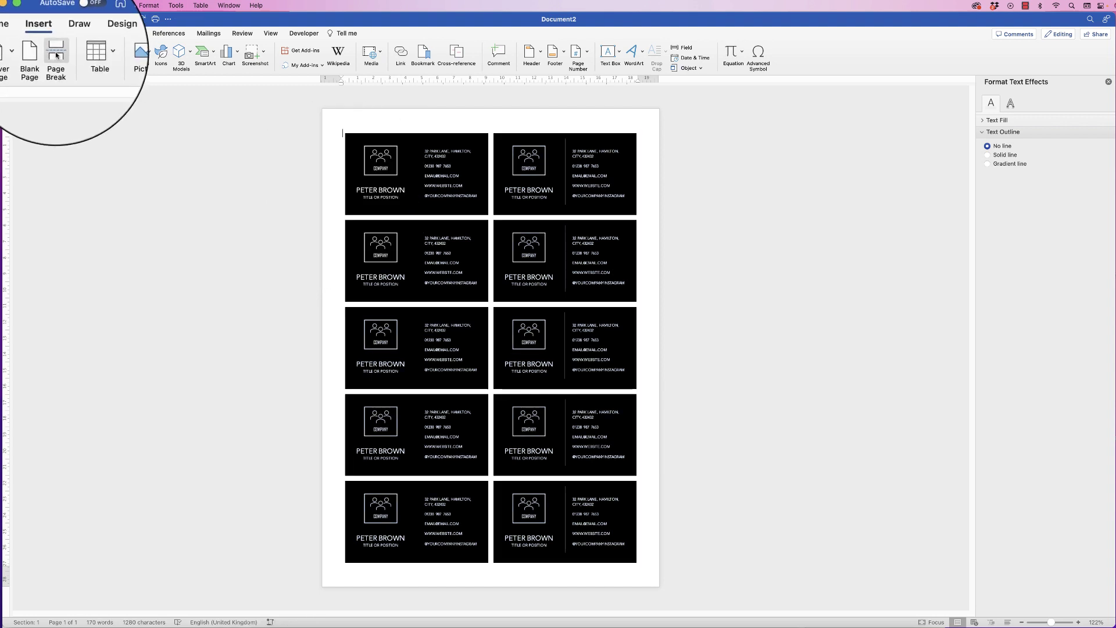
pyautogui.click(56, 56)
# Copy the card sheet onto page 1 and align it to centre and middle
pyautogui.click(622, 182)
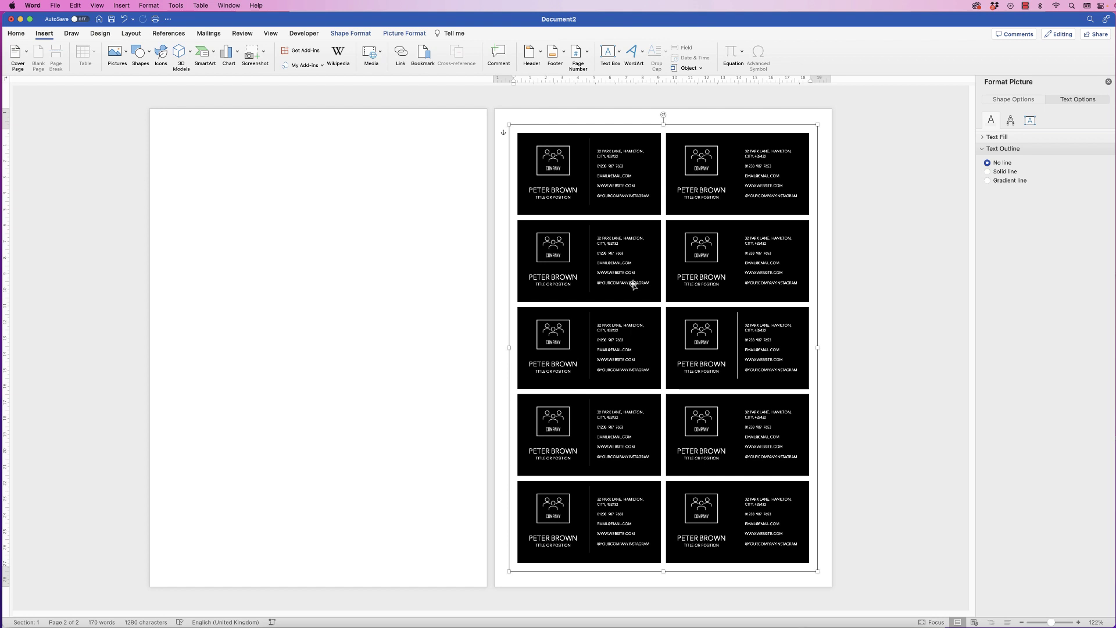
pyautogui.moveTo(593, 288); pyautogui.dragTo(302, 294)
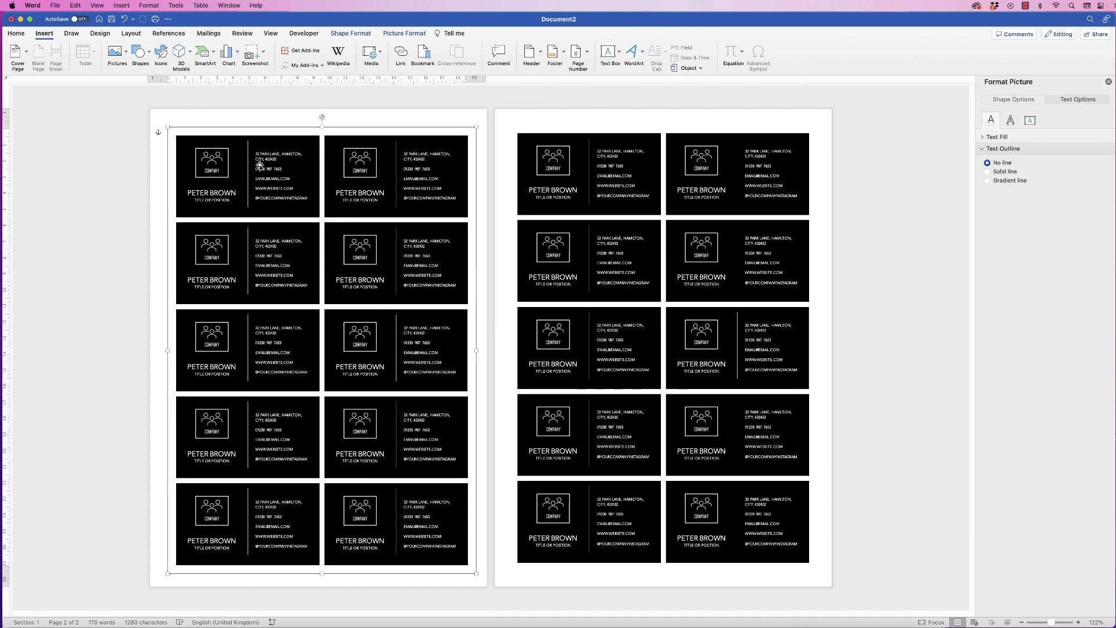
pyautogui.click(359, 35)
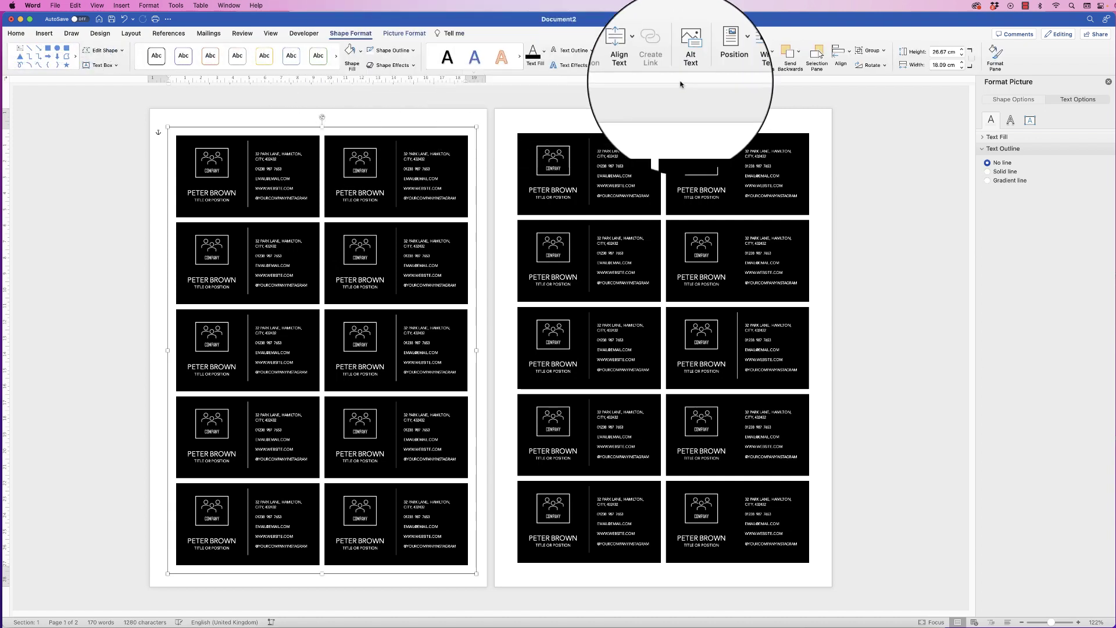
pyautogui.click(840, 51)
pyautogui.click(858, 88)
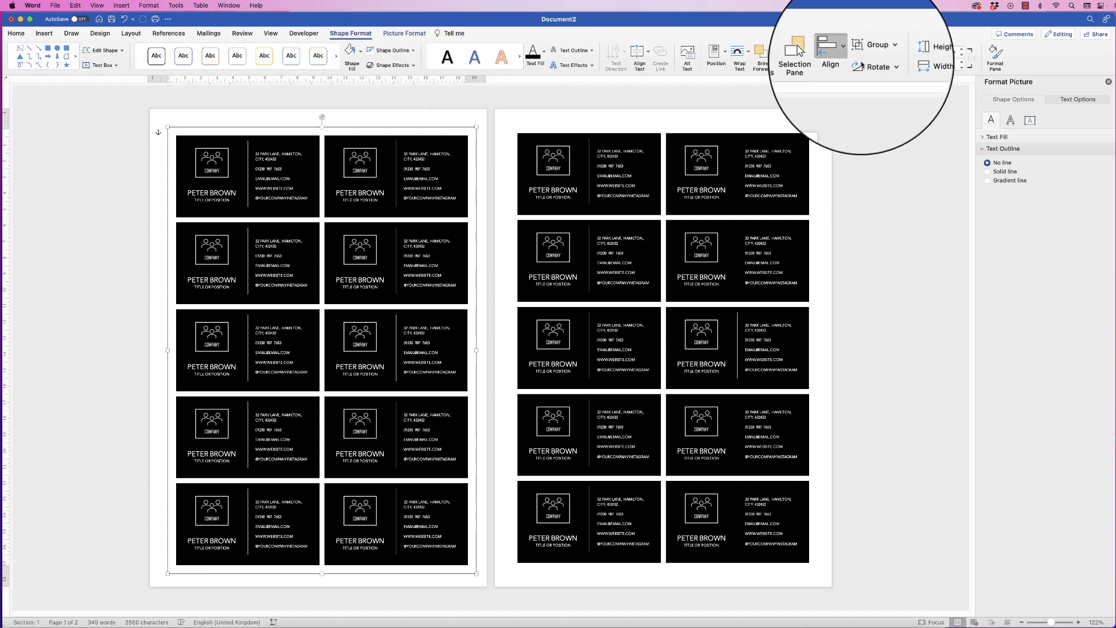
pyautogui.click(849, 54)
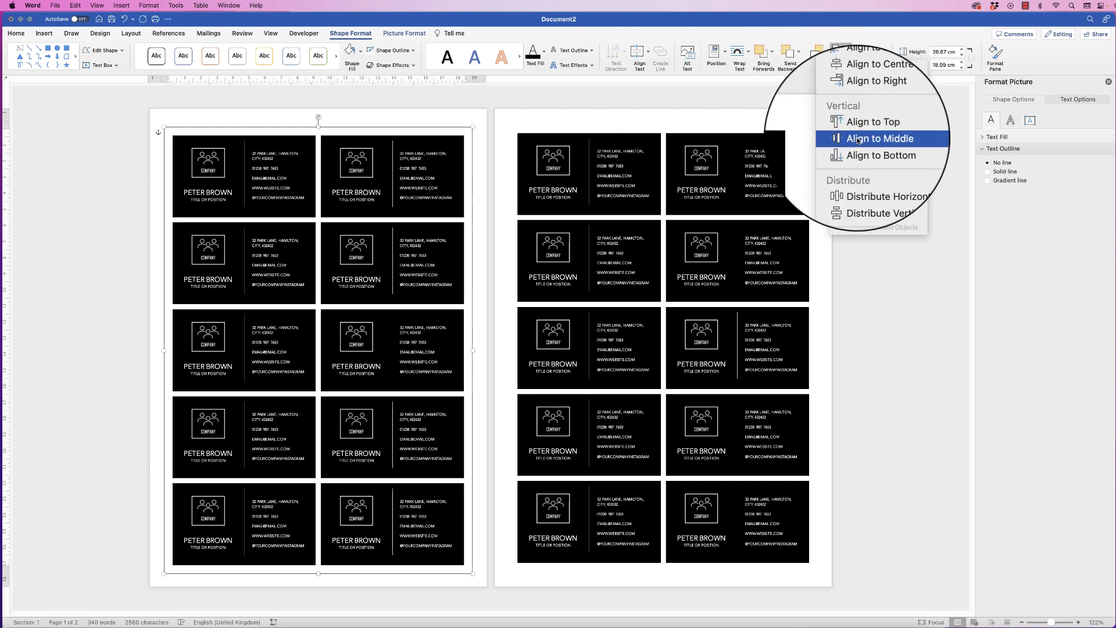
pyautogui.click(859, 137)
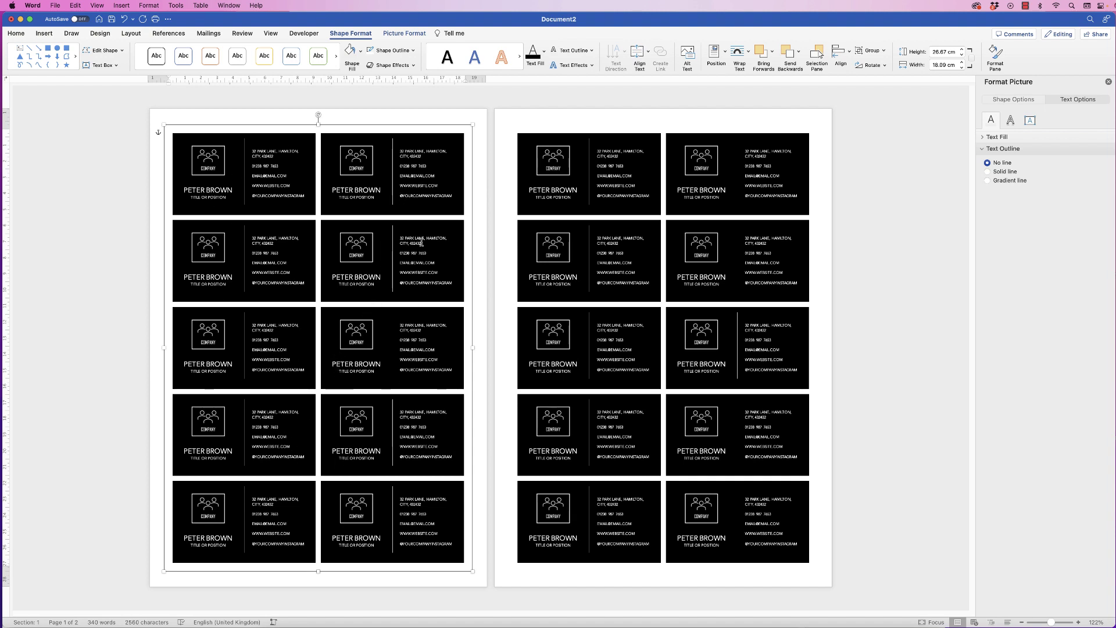
# Ungroup the copied card sheet on page 1
pyautogui.click(883, 51)
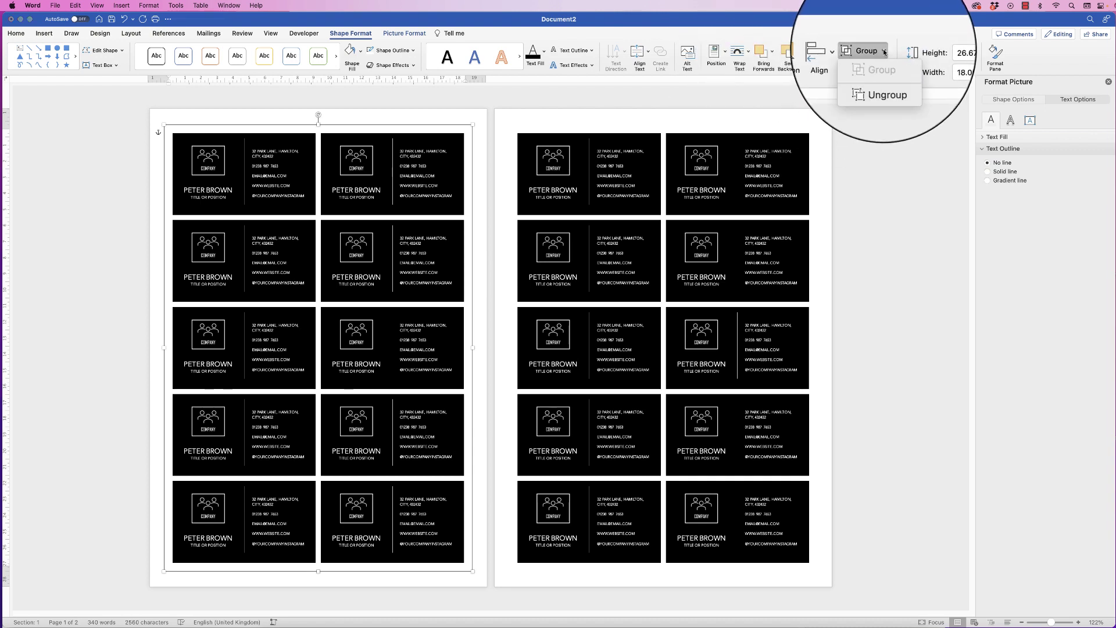
pyautogui.click(884, 76)
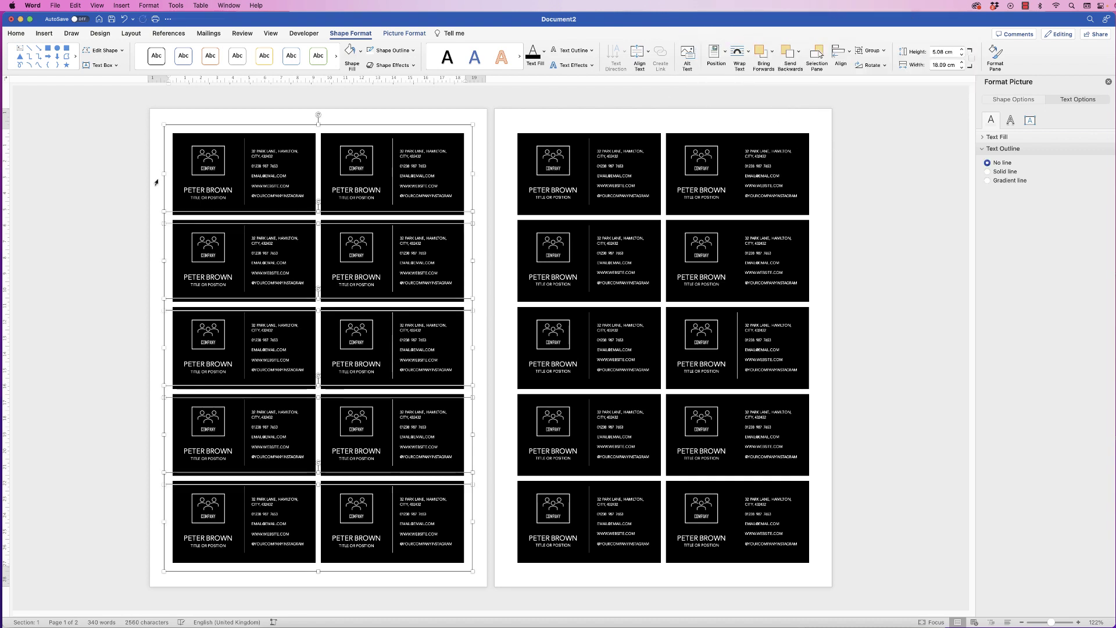
pyautogui.click(125, 189)
# Ungroup all five card rows twice so each card is a separate object
pyautogui.click(247, 203)
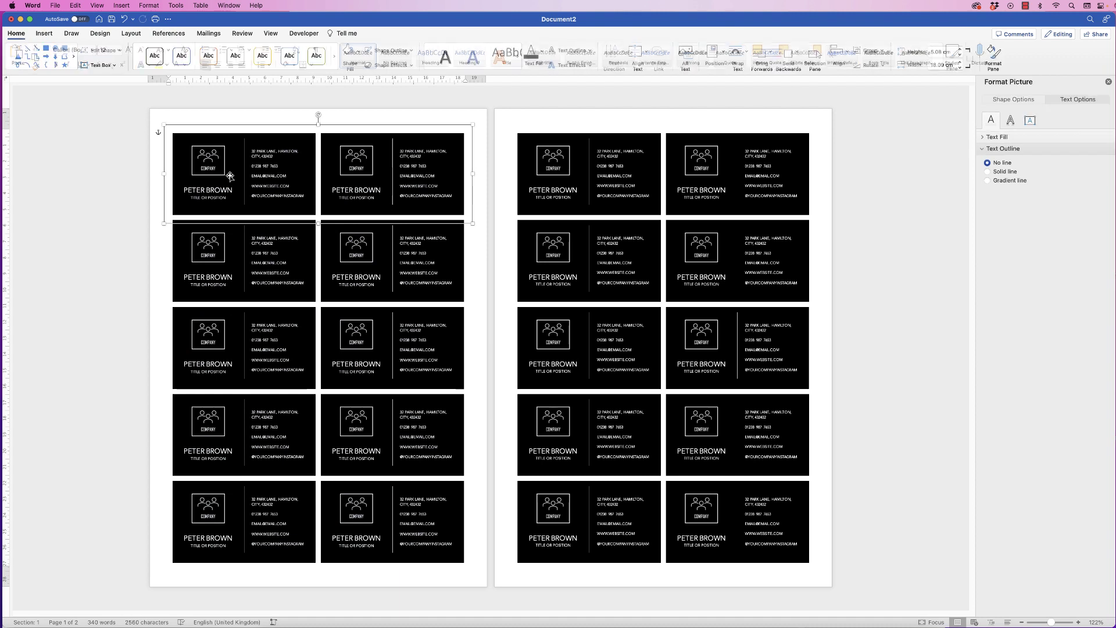
pyautogui.keyDown('shift'); pyautogui.click(340, 274); pyautogui.keyUp('shift')
pyautogui.keyDown('shift'); pyautogui.click(343, 356); pyautogui.keyUp('shift')
pyautogui.keyDown('shift'); pyautogui.click(341, 422); pyautogui.keyUp('shift')
pyautogui.keyDown('shift'); pyautogui.click(336, 491); pyautogui.keyUp('shift')
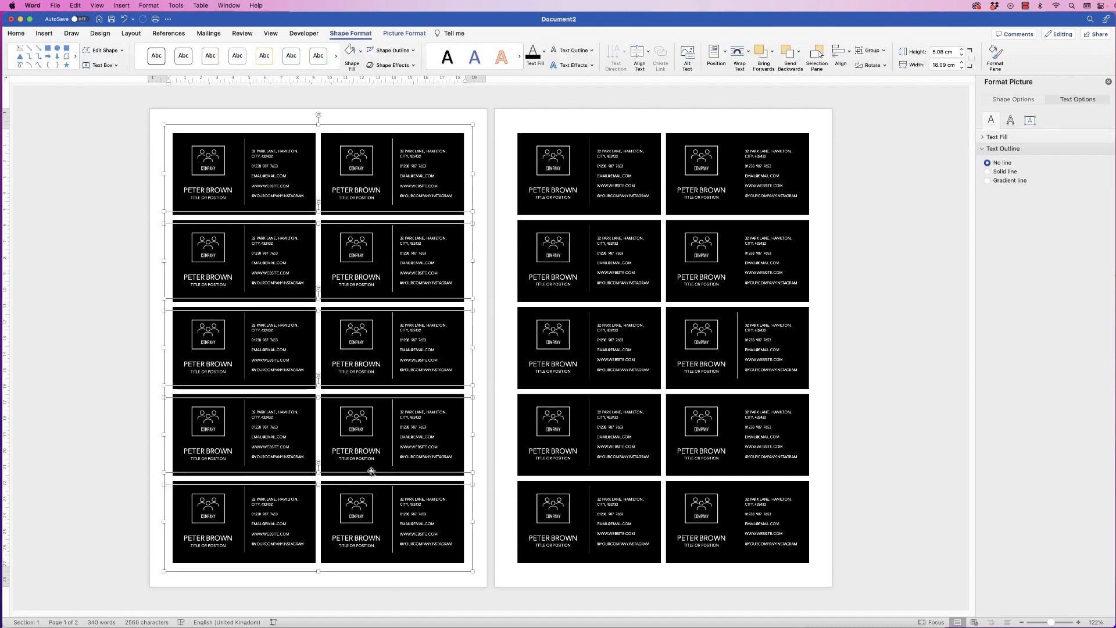
pyautogui.click(875, 50)
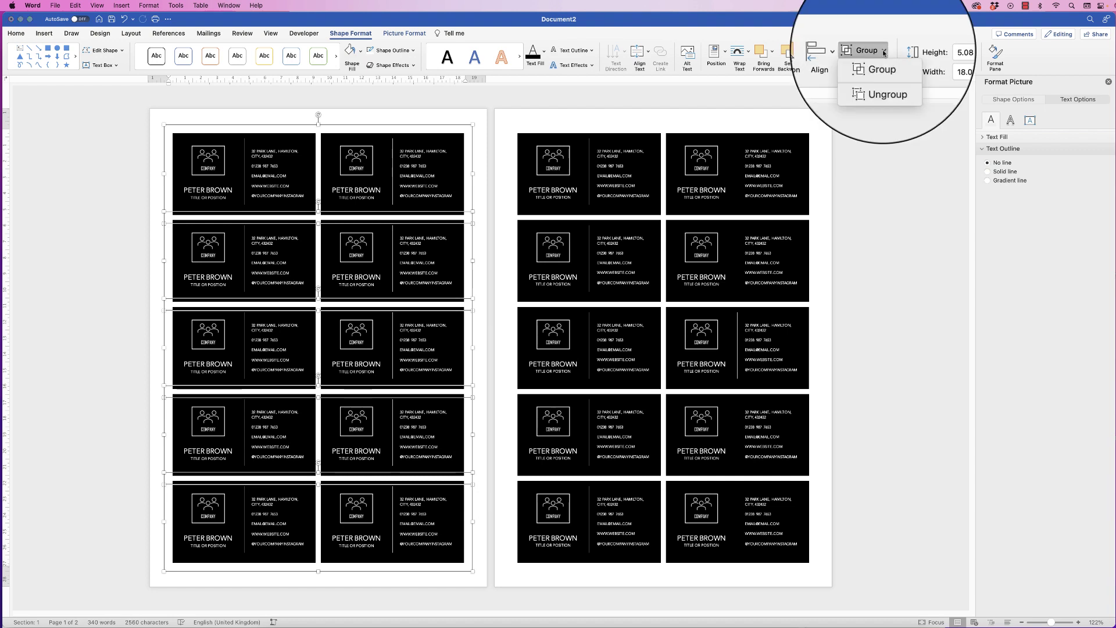
pyautogui.click(879, 80)
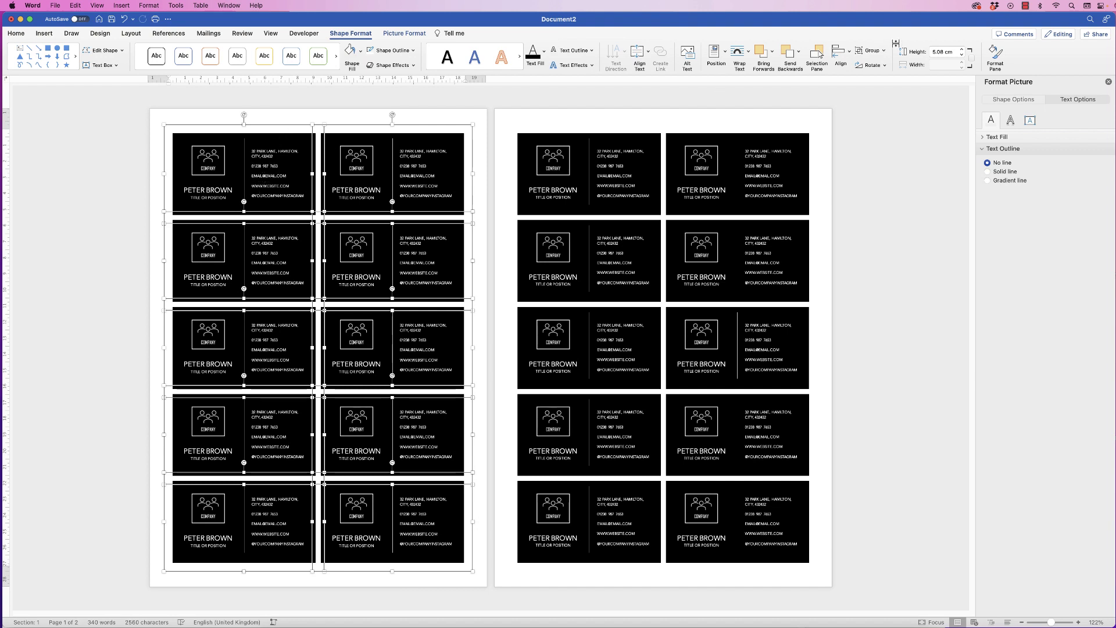
pyautogui.click(883, 51)
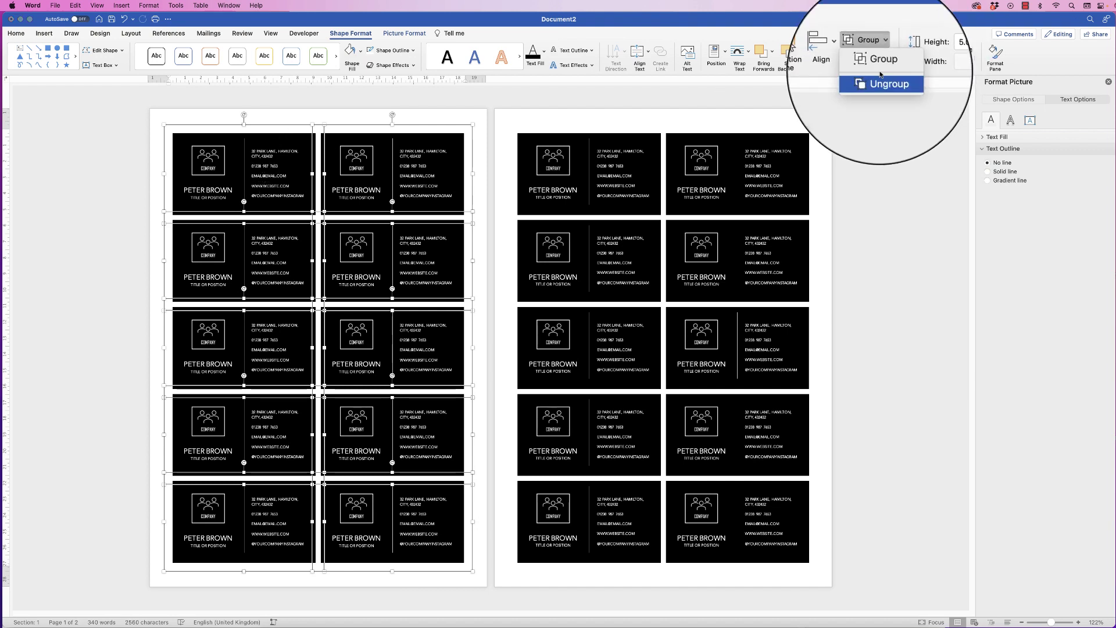
pyautogui.click(867, 81)
pyautogui.click(253, 173)
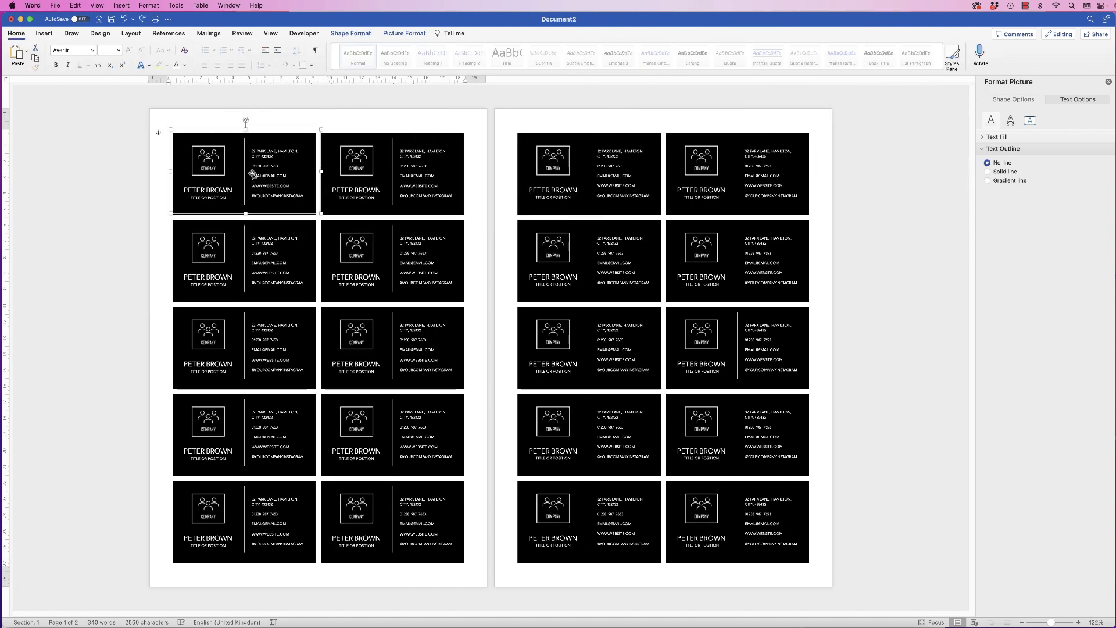
# Delete the logo and text from the six cards in rows 1 to 3
pyautogui.press('Delete')
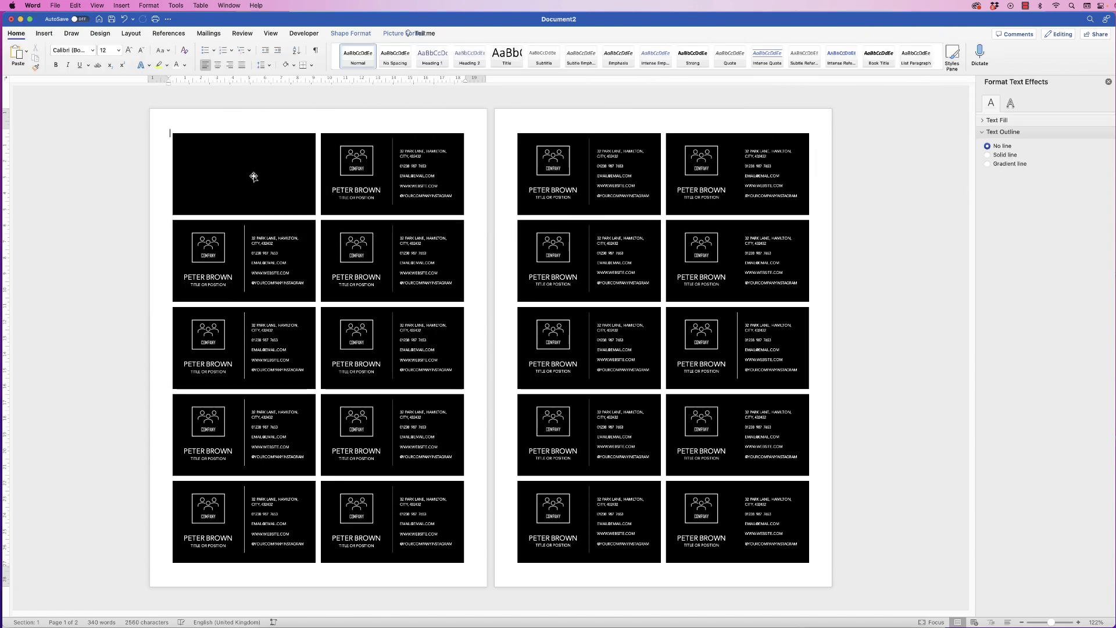
pyautogui.click(399, 186)
pyautogui.press('Delete')
pyautogui.click(399, 264)
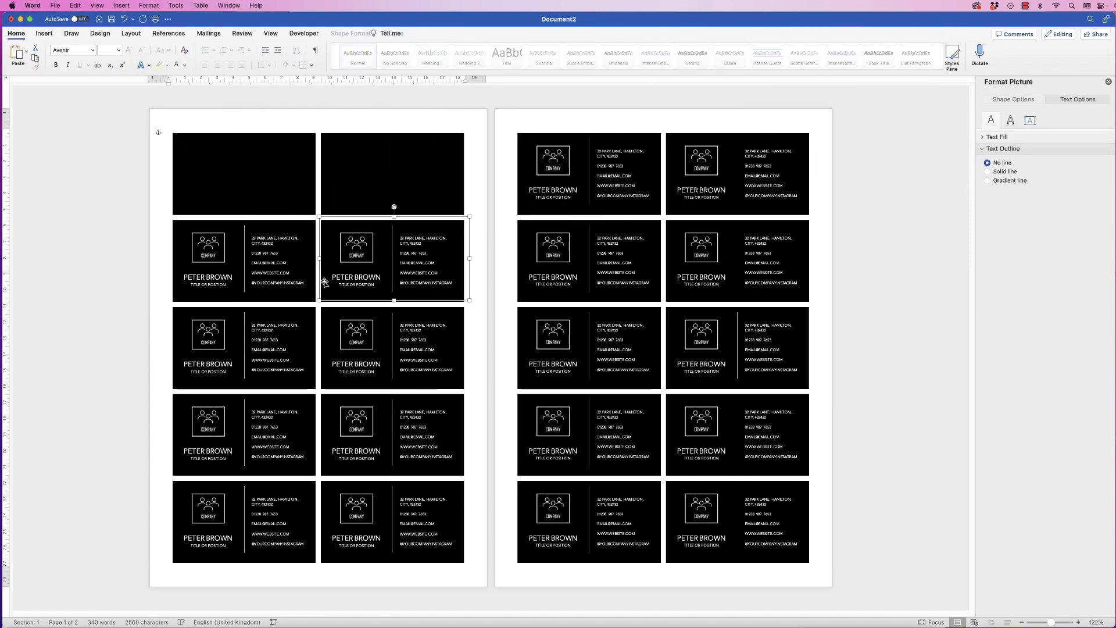
pyautogui.press('Delete')
pyautogui.click(292, 279)
pyautogui.press('Delete')
pyautogui.click(322, 368)
pyautogui.press('Delete')
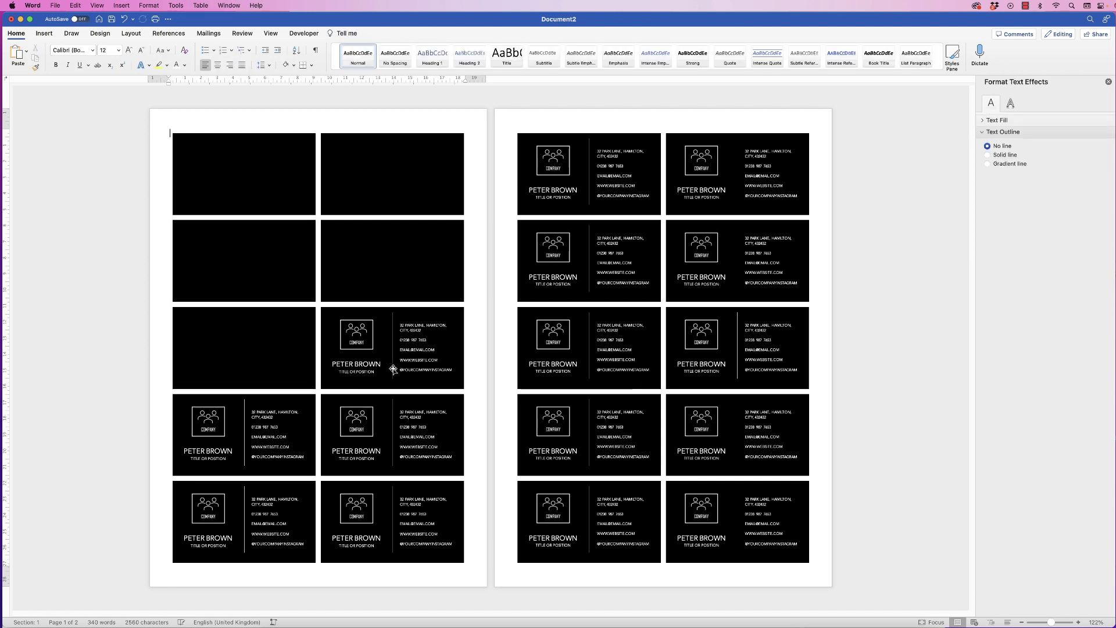
pyautogui.click(372, 361)
pyautogui.press('Delete')
# Delete the logo and text from rows 4 and 5, undoing one accidental card deletion
pyautogui.click(391, 385)
pyautogui.press('Delete')
pyautogui.click(278, 445)
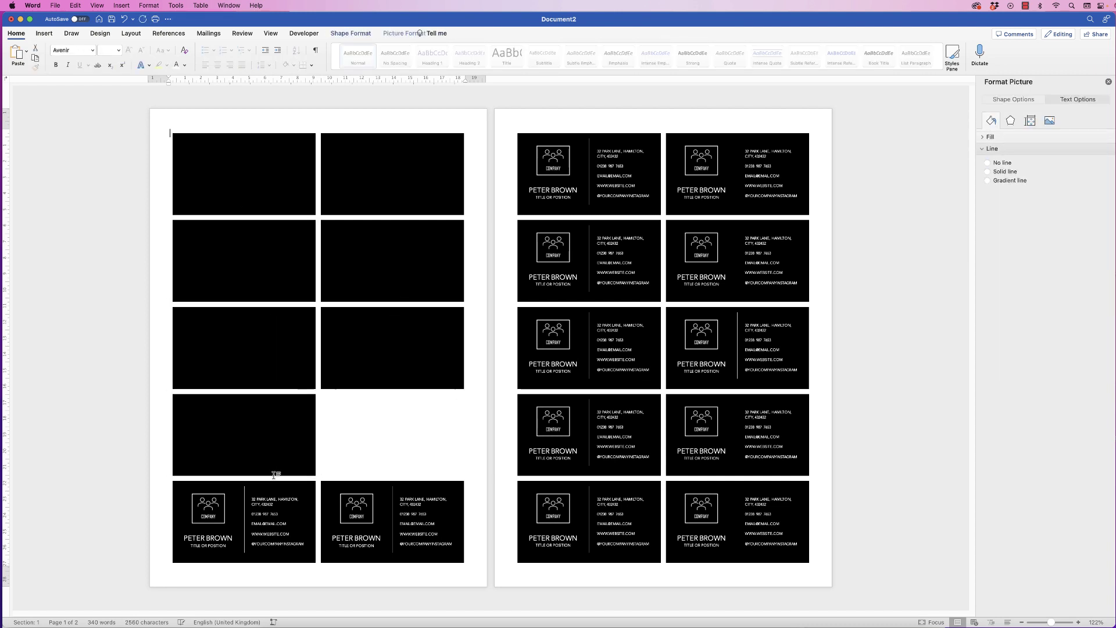
pyautogui.press('super+z')
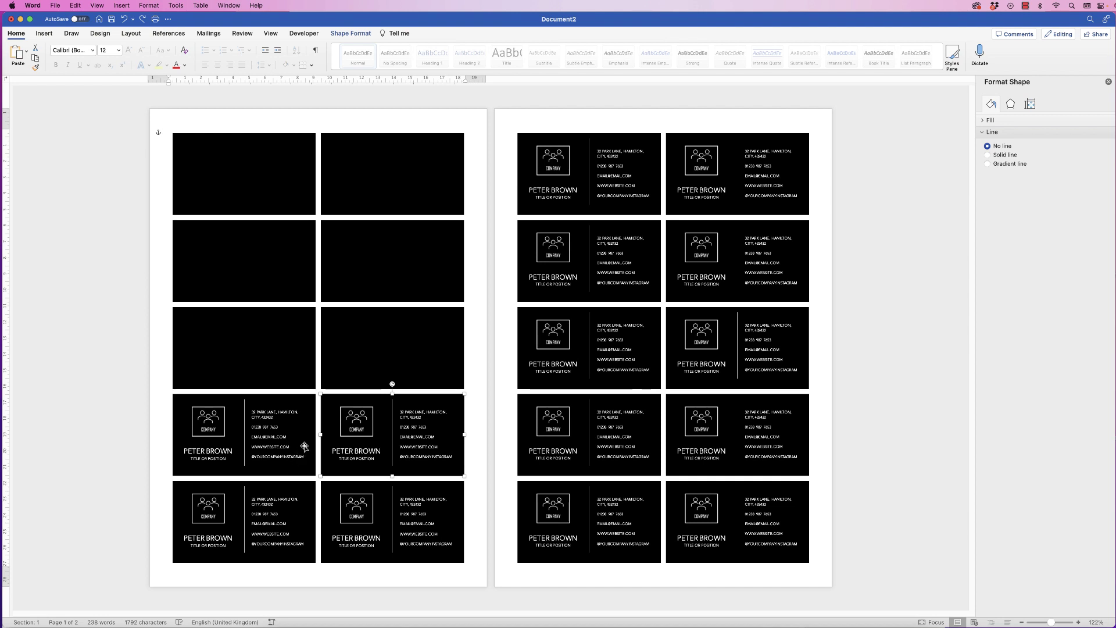
pyautogui.click(361, 434)
pyautogui.press('Delete')
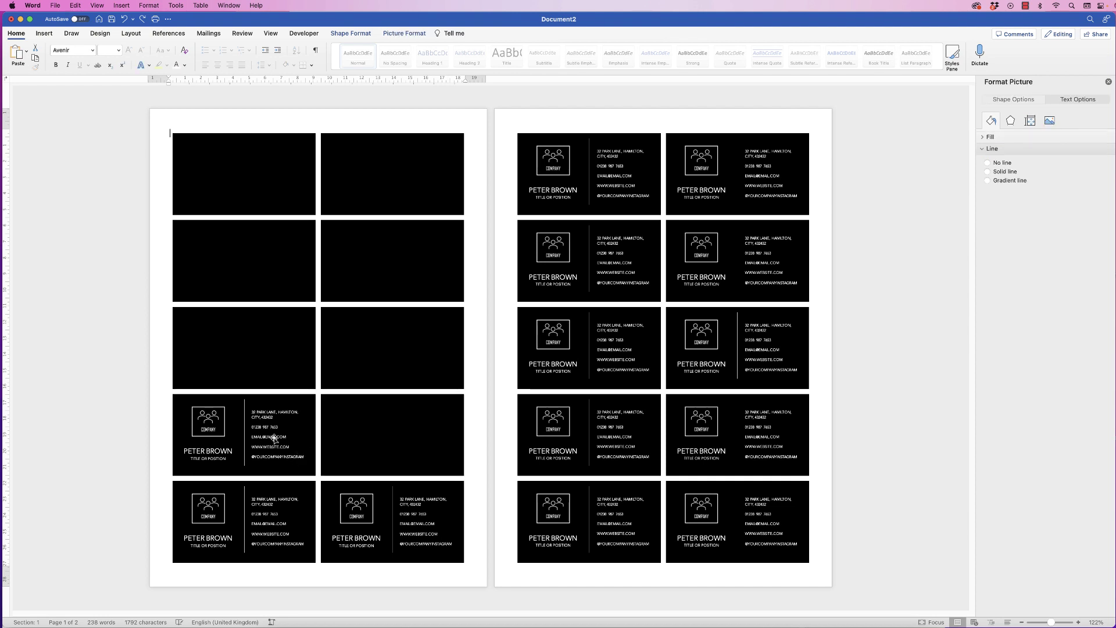
pyautogui.click(274, 439)
pyautogui.press('Delete')
pyautogui.click(308, 523)
pyautogui.press('Delete')
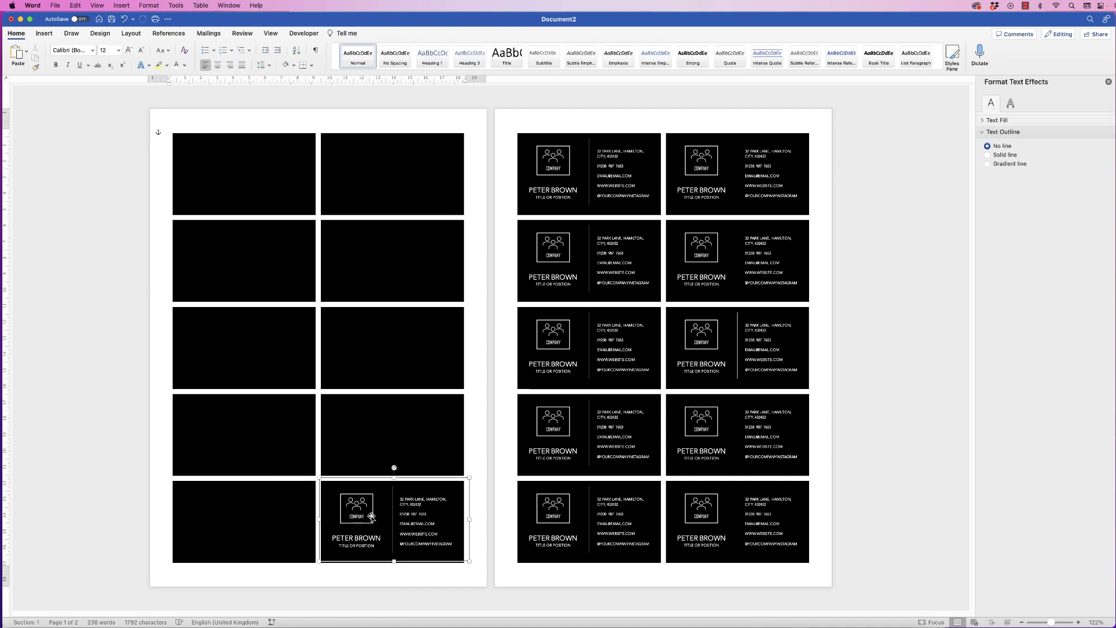
pyautogui.click(368, 513)
pyautogui.press('Delete')
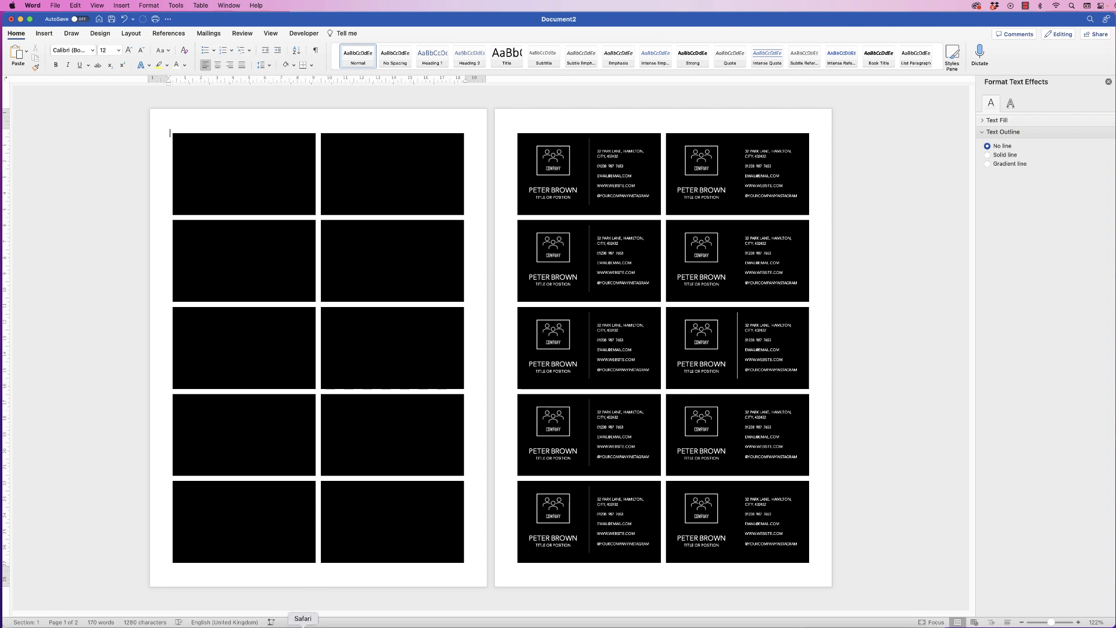
# Search svgsilh.com in Safari for pattern images and browse the results
pyautogui.click(302, 626)
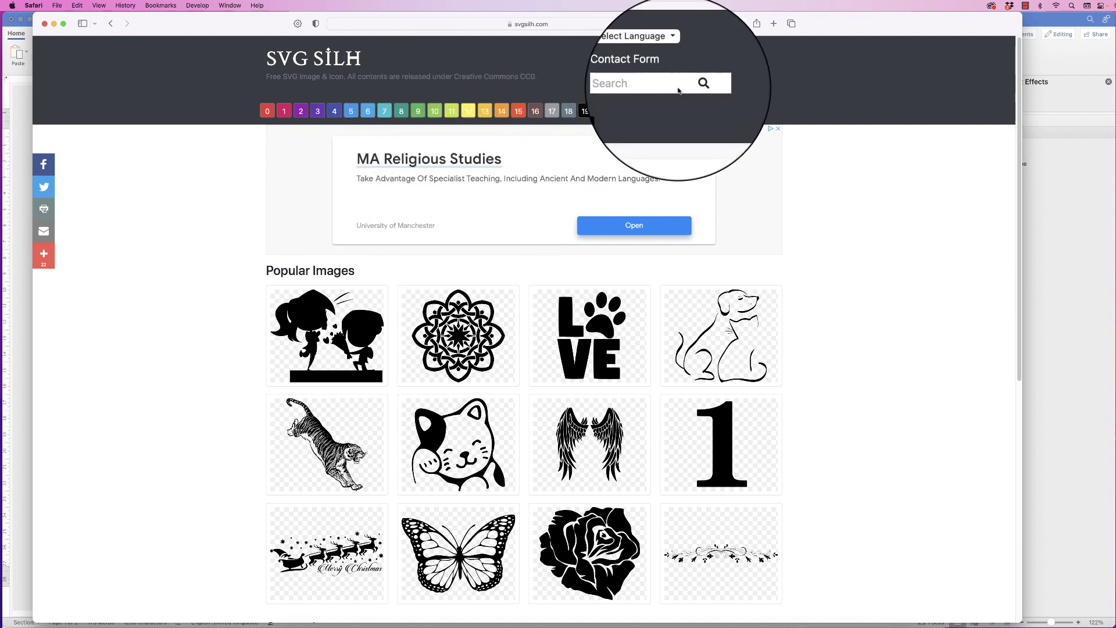
pyautogui.click(645, 85)
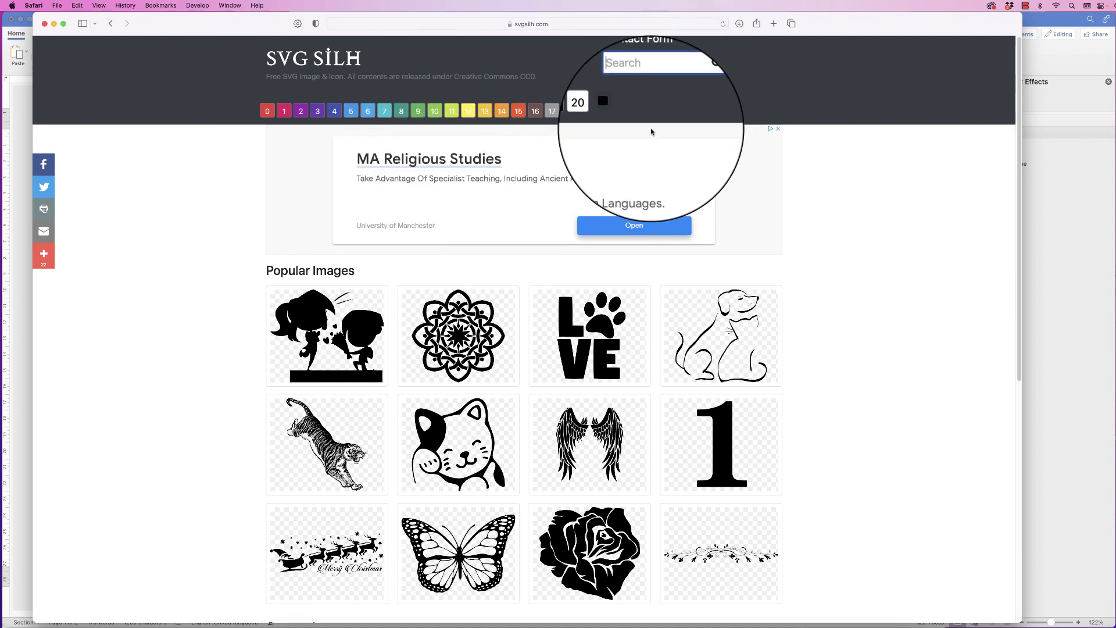
pyautogui.write('SQUARES')
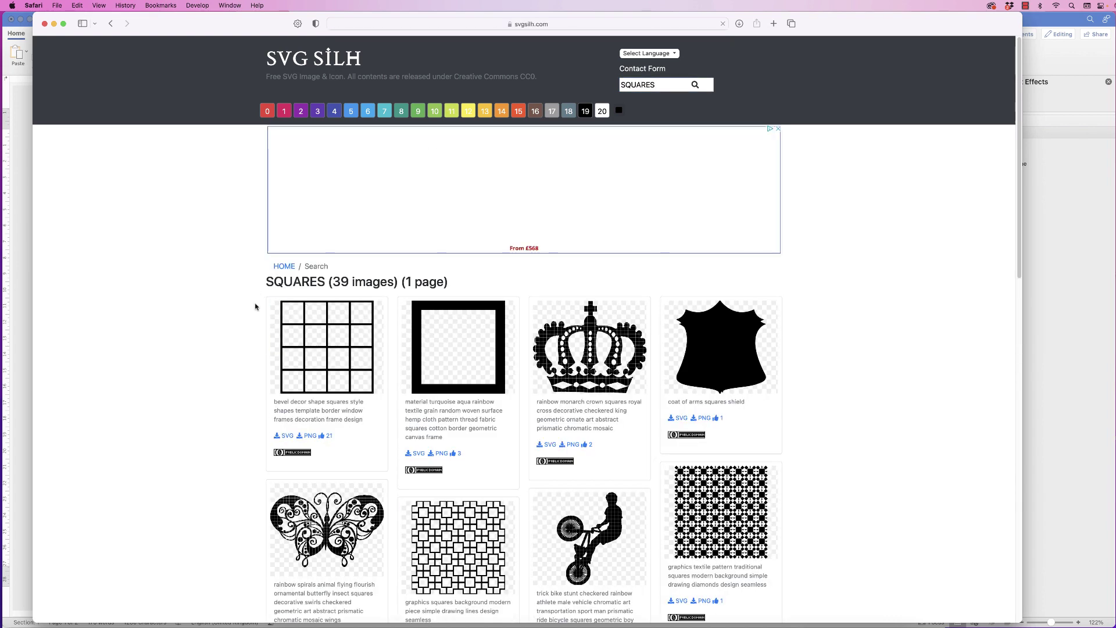
pyautogui.scroll(-10, 215, 407)
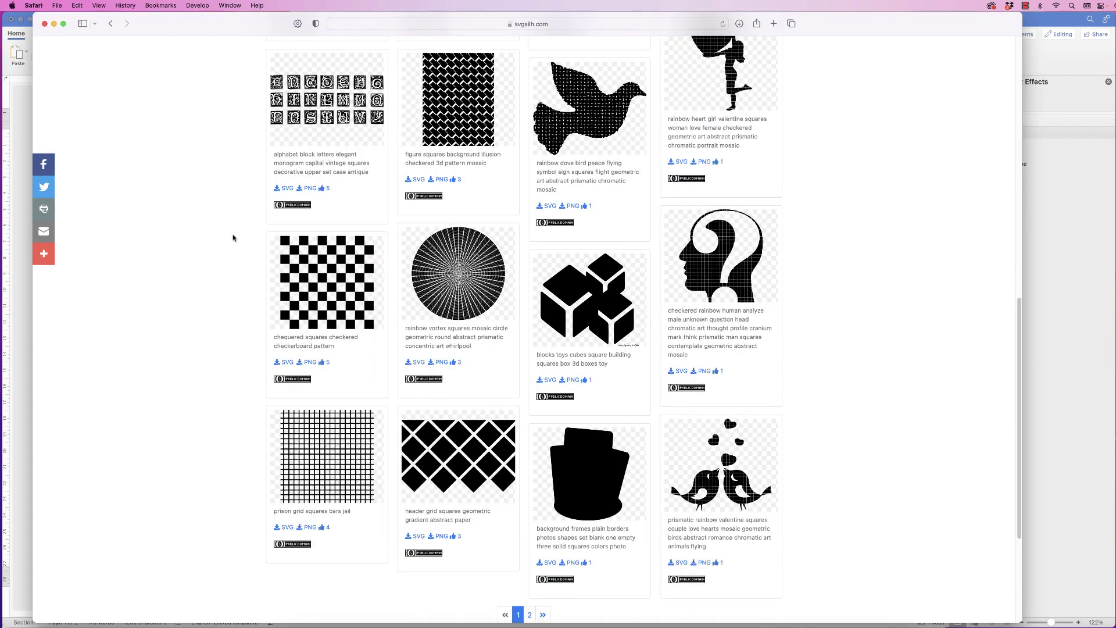
pyautogui.scroll(10, 233, 238)
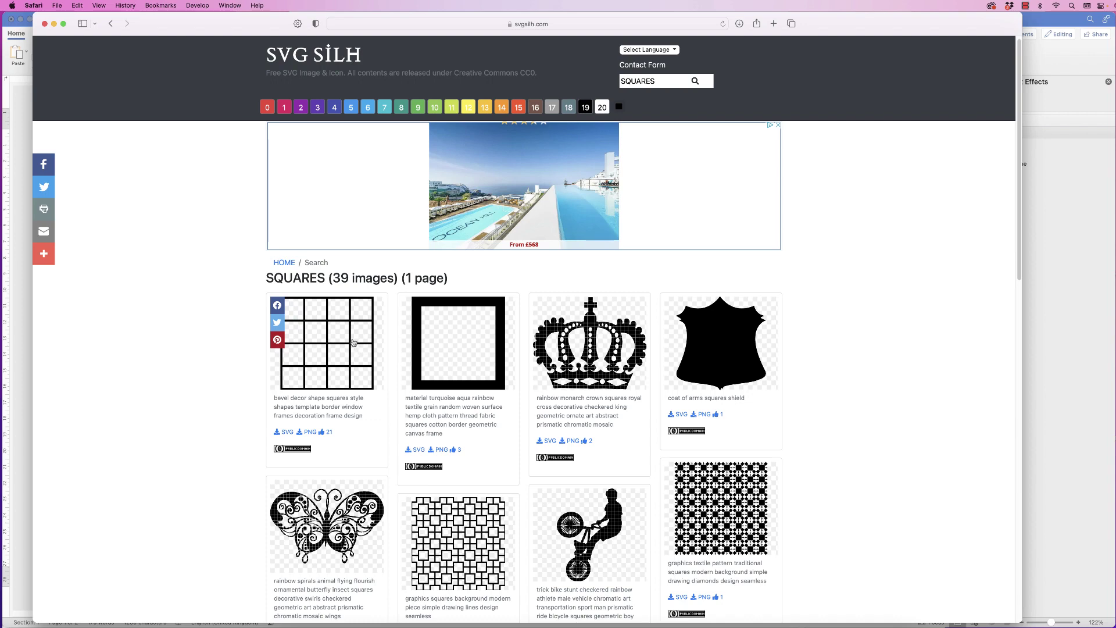
pyautogui.scroll(-4, 266, 352)
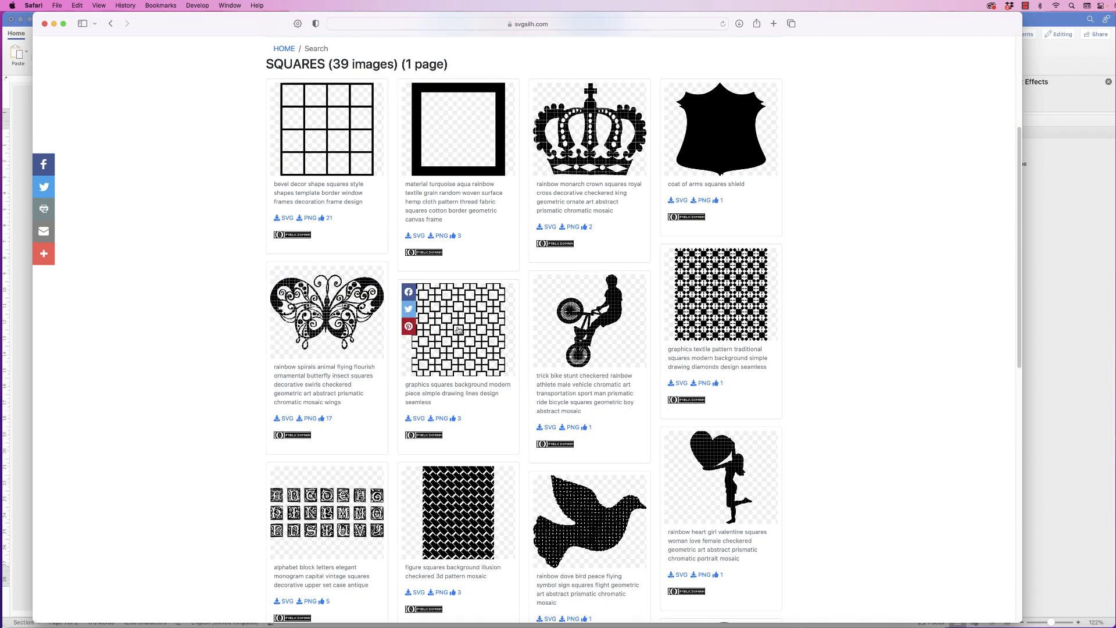
# Open the squares background modern pattern, recolour it white and return to Word
pyautogui.click(458, 331)
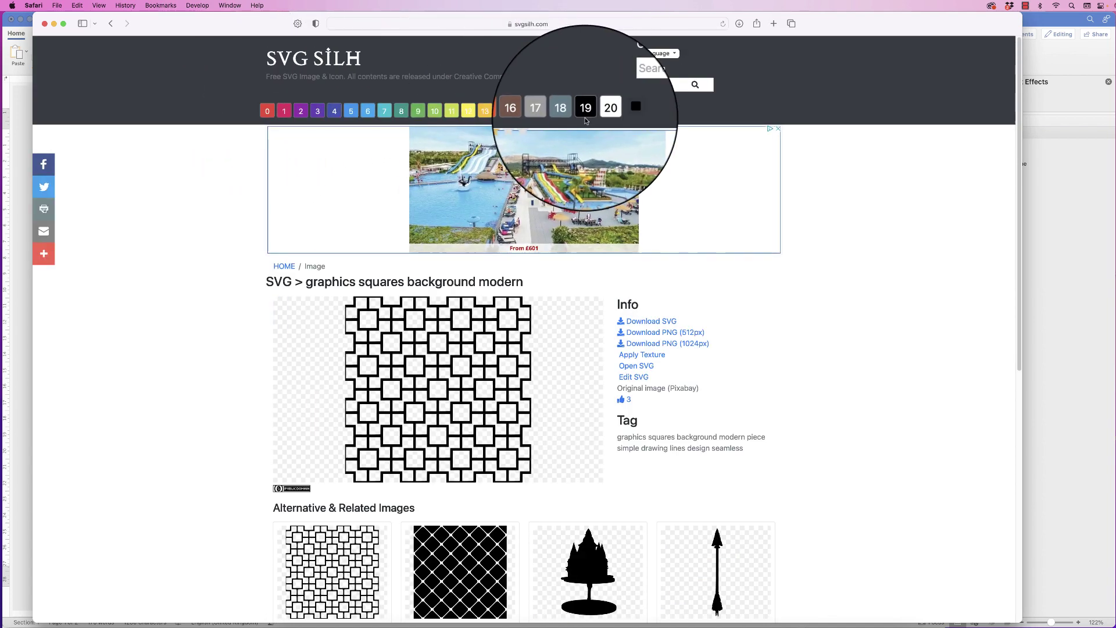
pyautogui.click(602, 114)
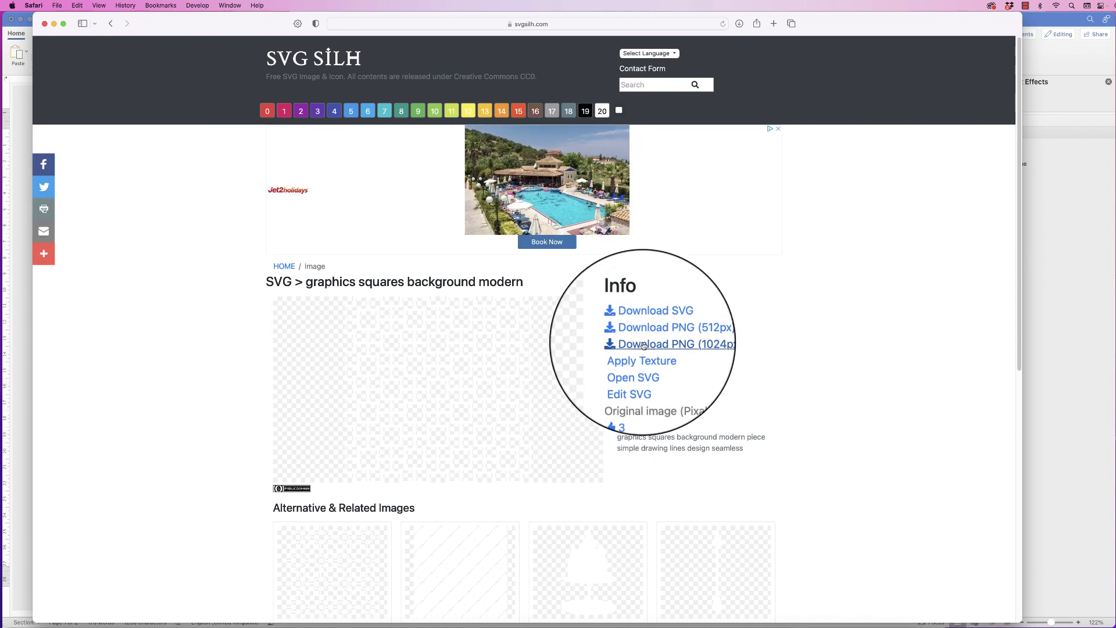
pyautogui.click(20, 293)
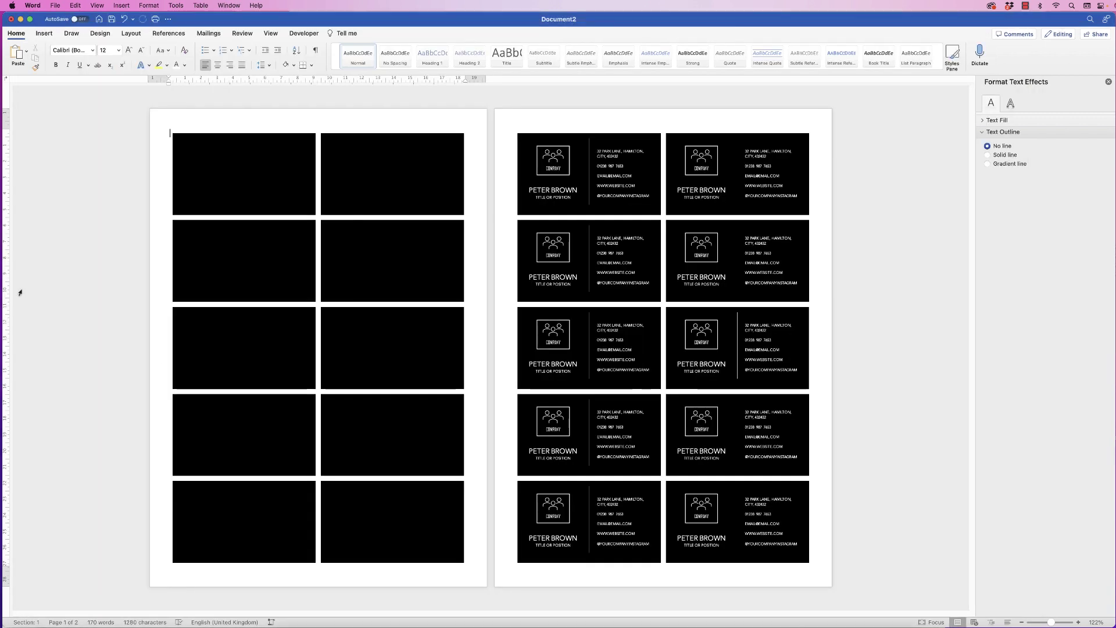
# Insert the picture 1619083-ffffff.png on page 1 and set its wrapping to In Front of Text
pyautogui.click(44, 33)
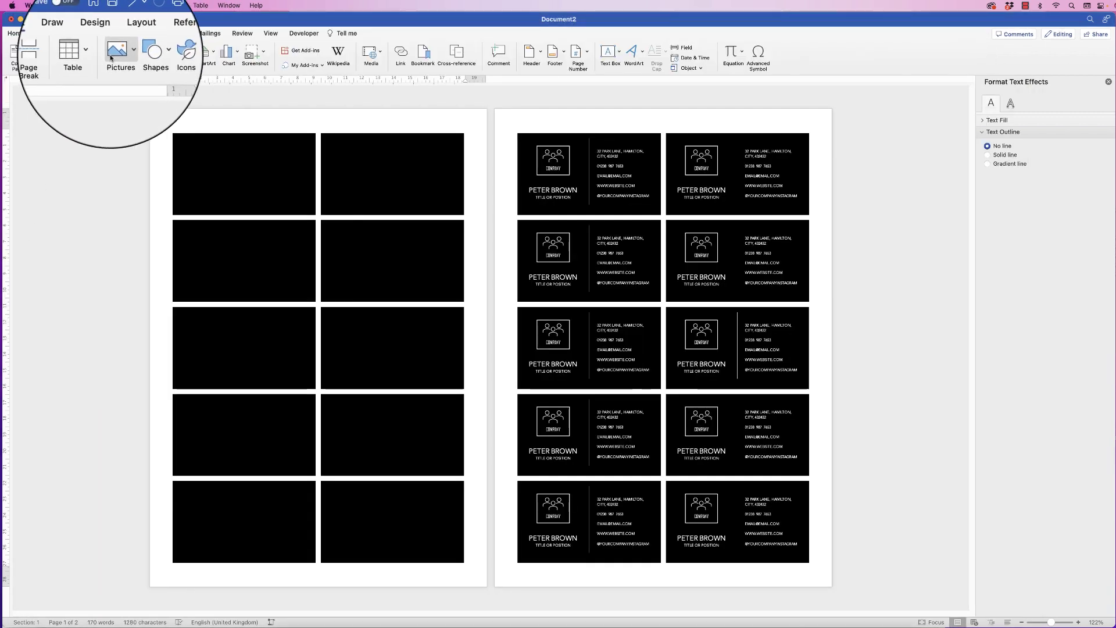
pyautogui.click(127, 55)
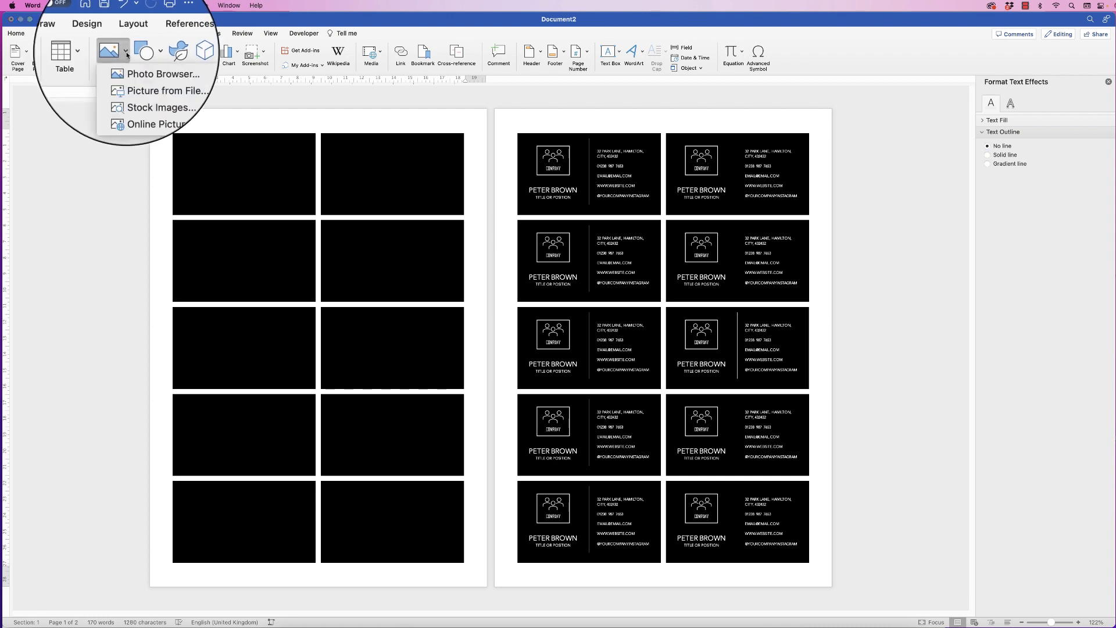
pyautogui.click(137, 78)
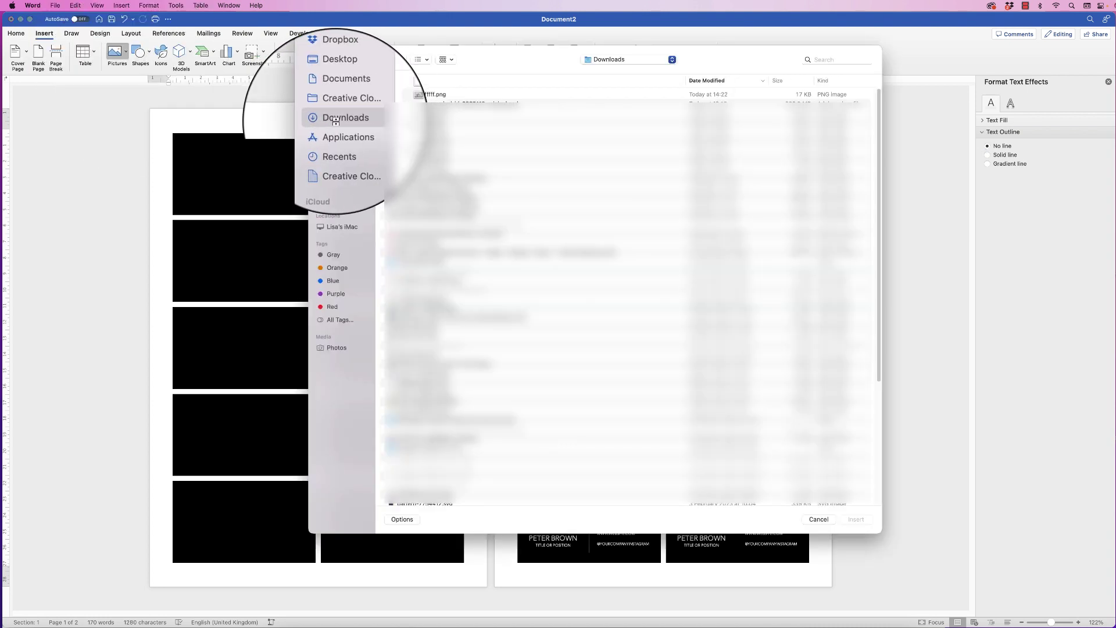
pyautogui.click(410, 96)
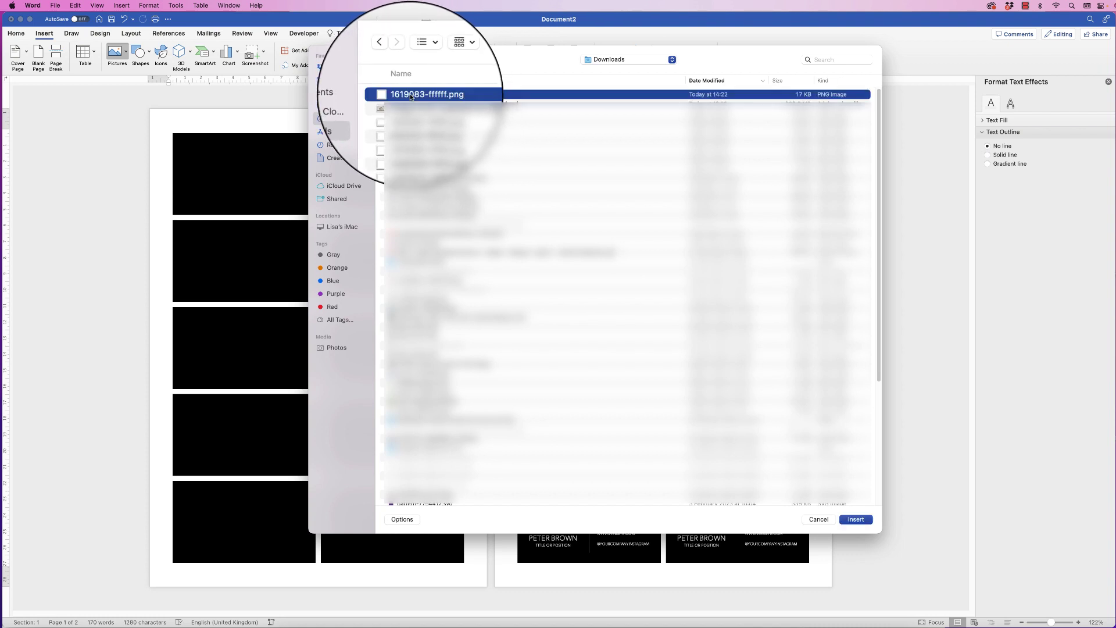
pyautogui.click(856, 519)
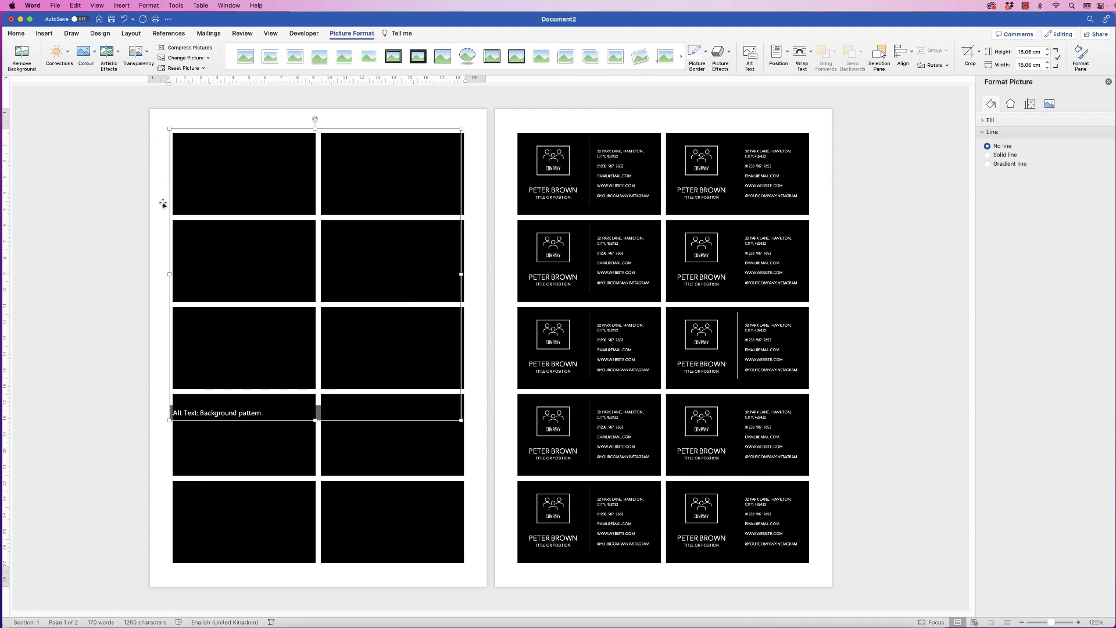
pyautogui.click(812, 54)
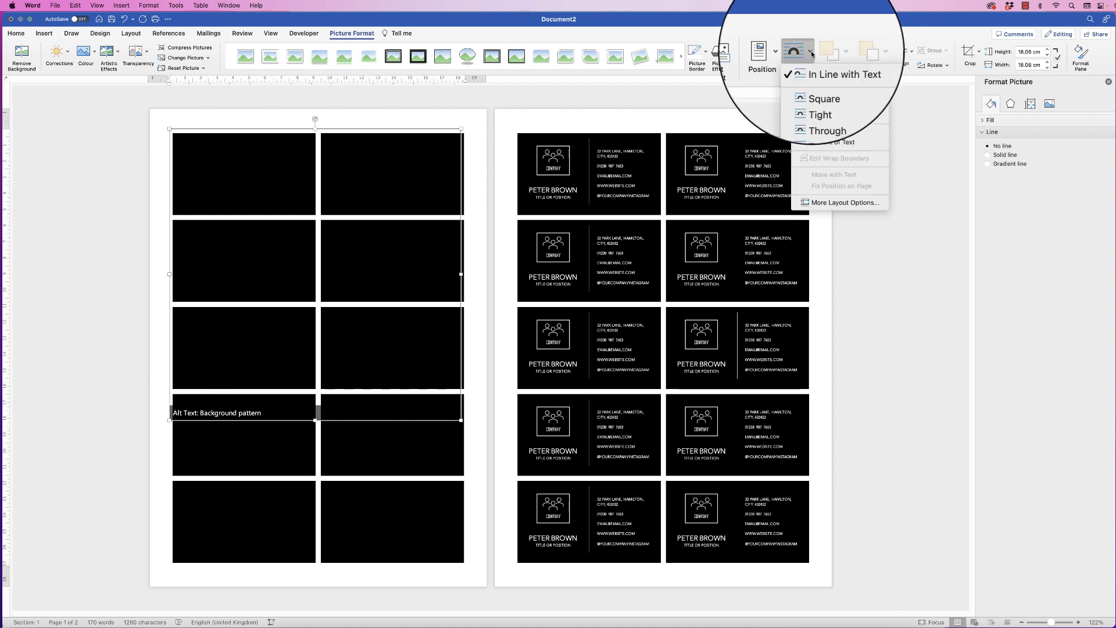
pyautogui.click(816, 142)
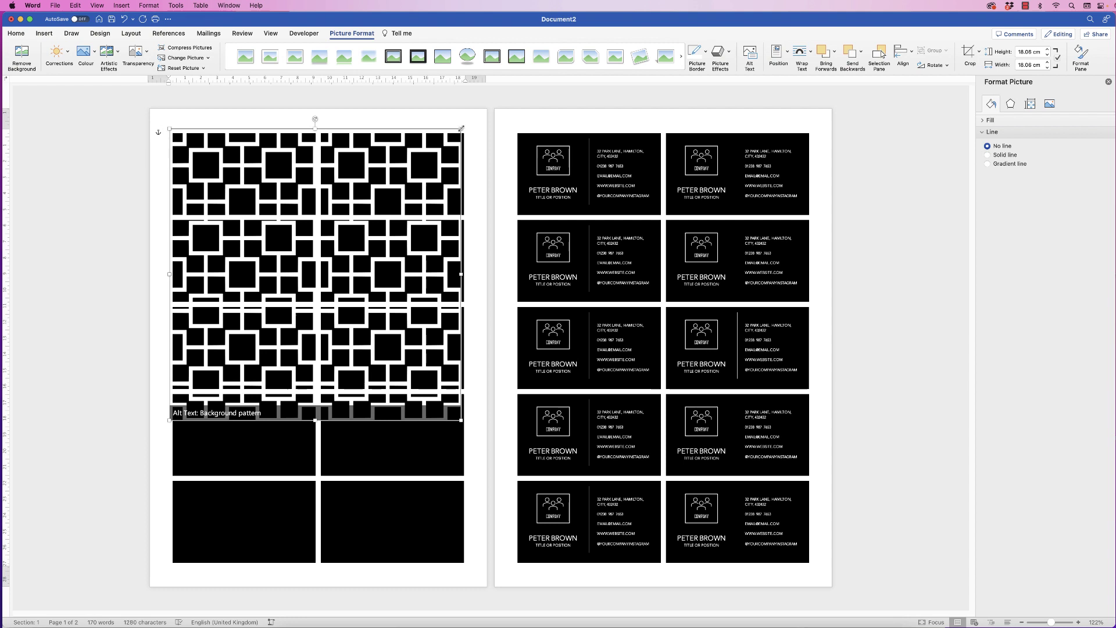
# Shrink the squares pattern onto the top-left card and stretch it to 5.07 × 8.86 cm
pyautogui.moveTo(461, 128); pyautogui.dragTo(256, 333)
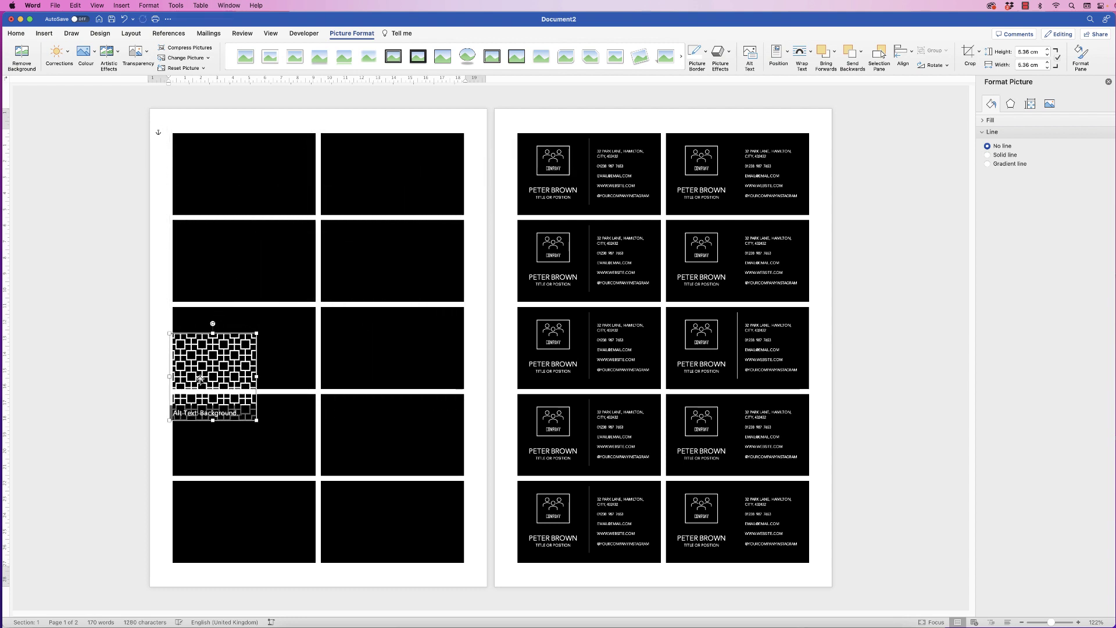
pyautogui.moveTo(199, 367); pyautogui.dragTo(316, 171)
pyautogui.moveTo(244, 128); pyautogui.dragTo(245, 132)
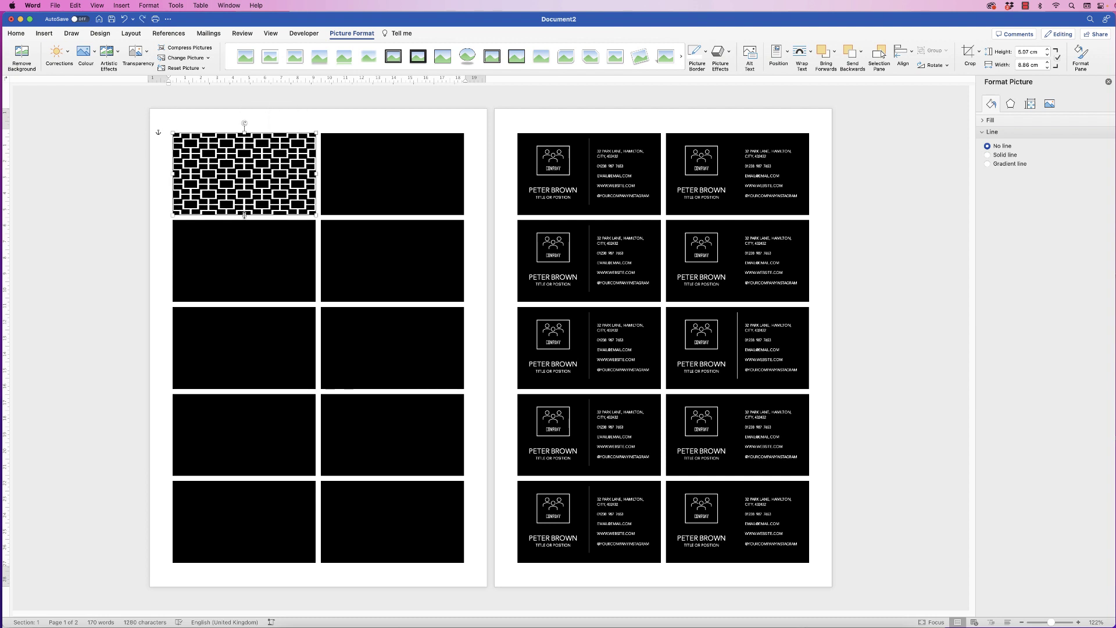
pyautogui.moveTo(244, 215); pyautogui.dragTo(245, 266)
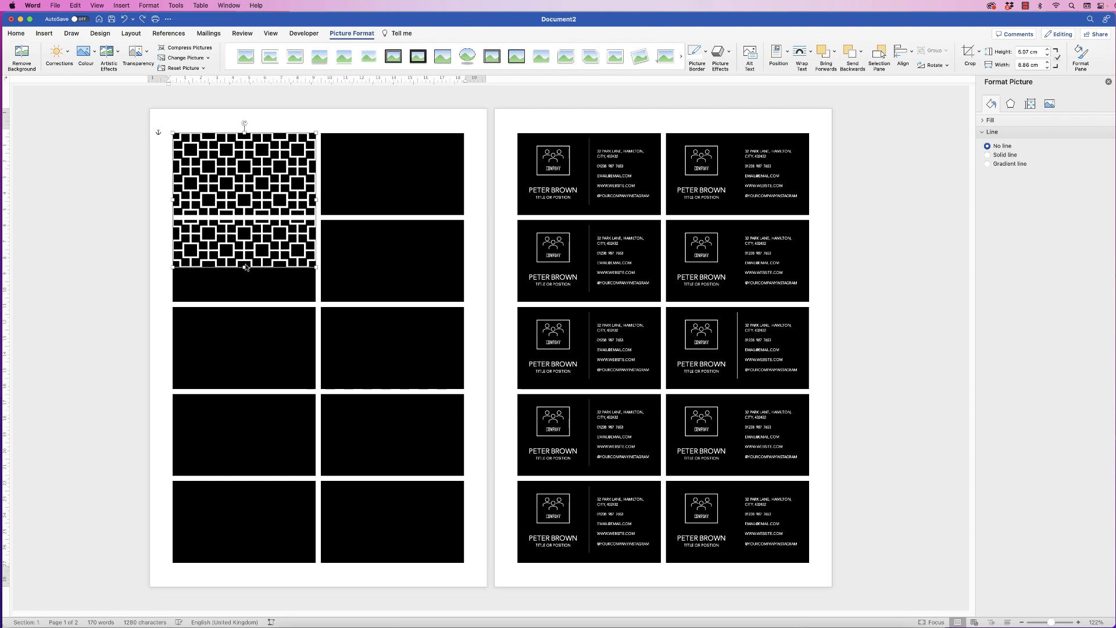
# Crop the squares pattern to 5.08 × 8.85 cm, then return to the svgsilh page in Safari
pyautogui.click(970, 53)
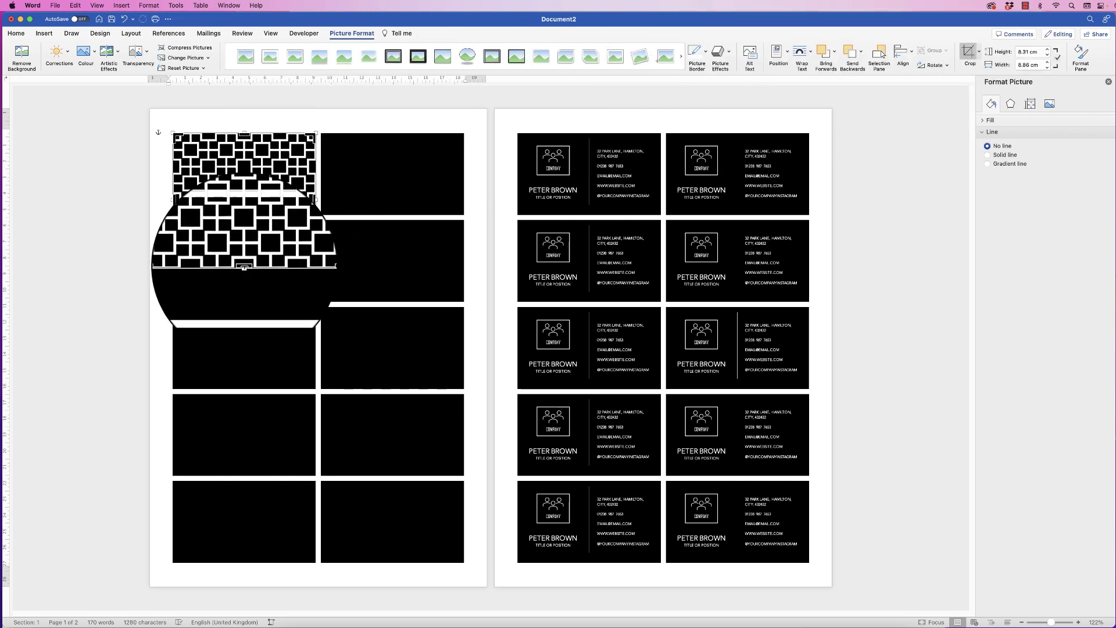
pyautogui.moveTo(244, 267); pyautogui.dragTo(247, 187)
pyautogui.press('Escape')
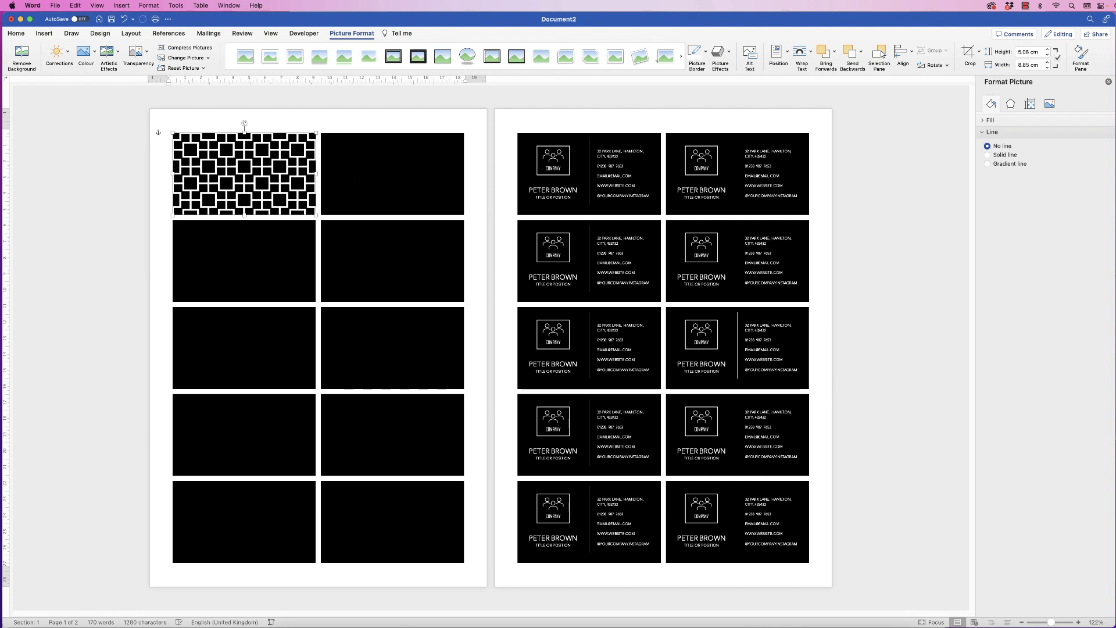
pyautogui.click(317, 625)
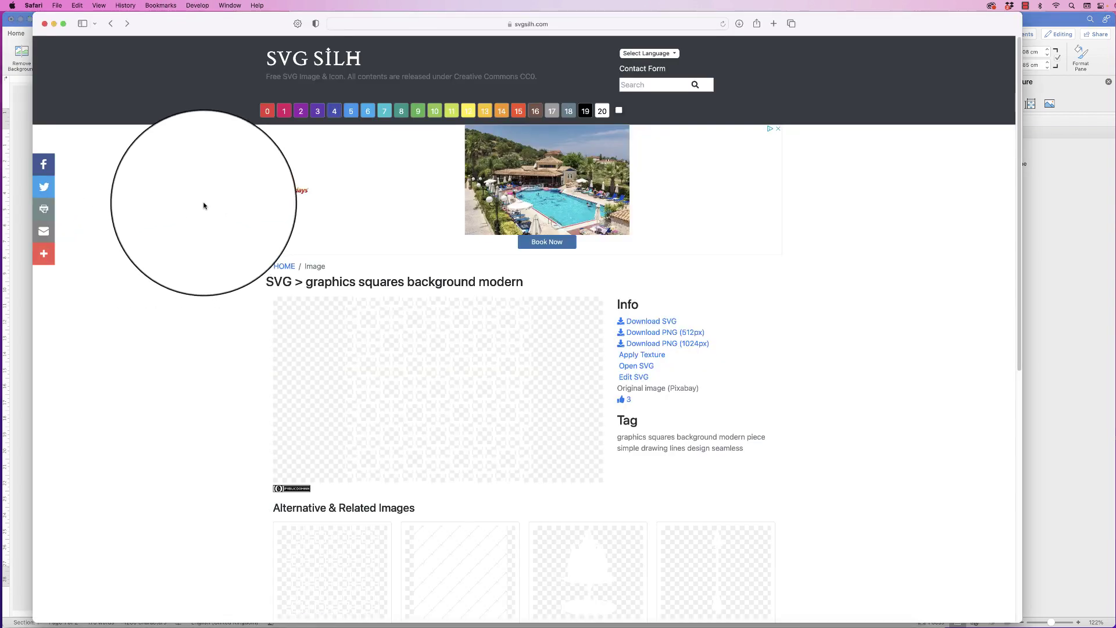
# Go back to the svgsilh results and search for CIRCLES instead of SQUARES
pyautogui.click(111, 23)
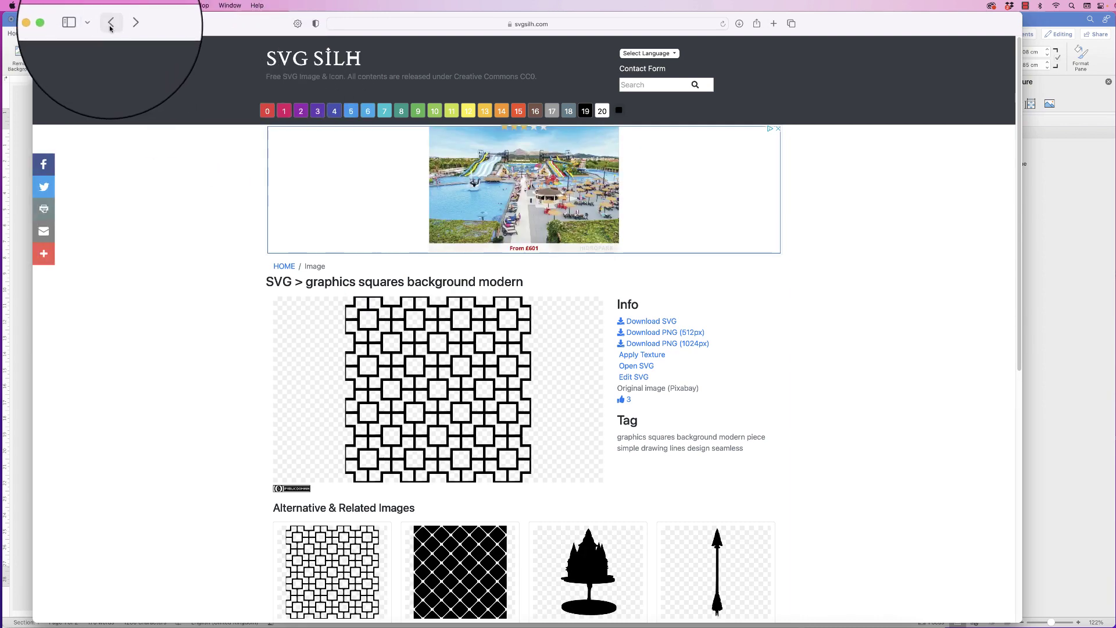
pyautogui.click(110, 24)
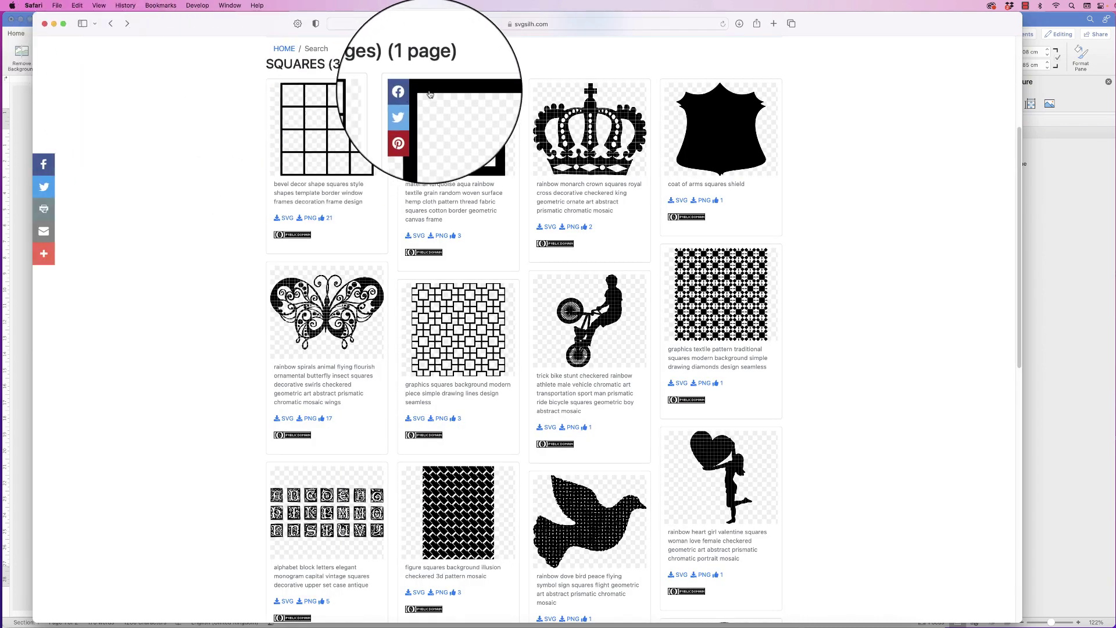
pyautogui.scroll(-10, 182, 287)
pyautogui.scroll(-4, 189, 280)
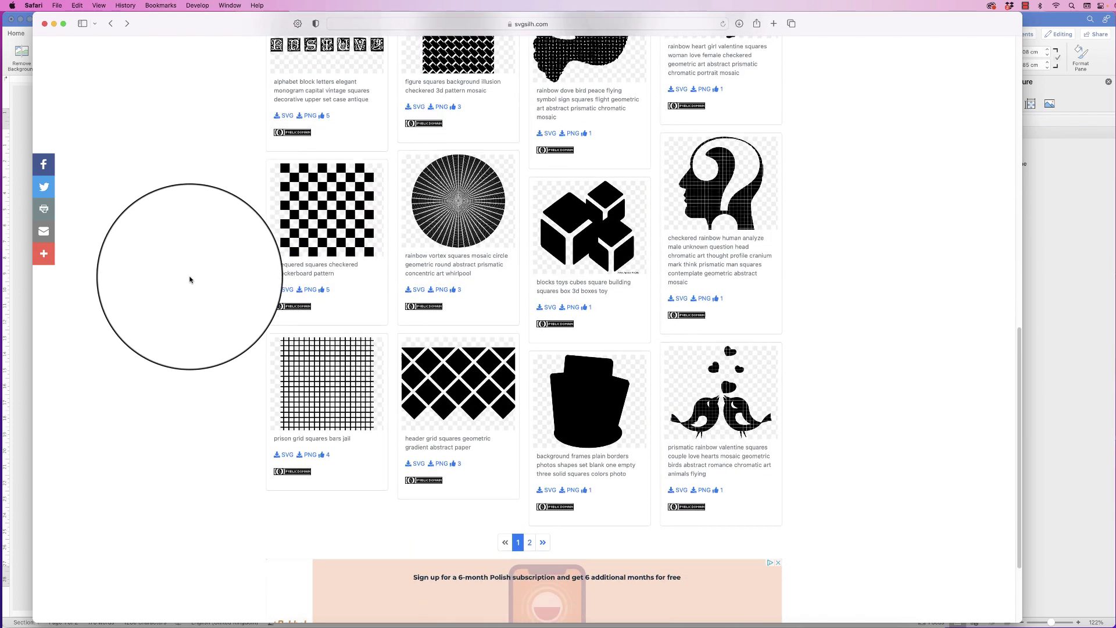
pyautogui.scroll(15, 220, 190)
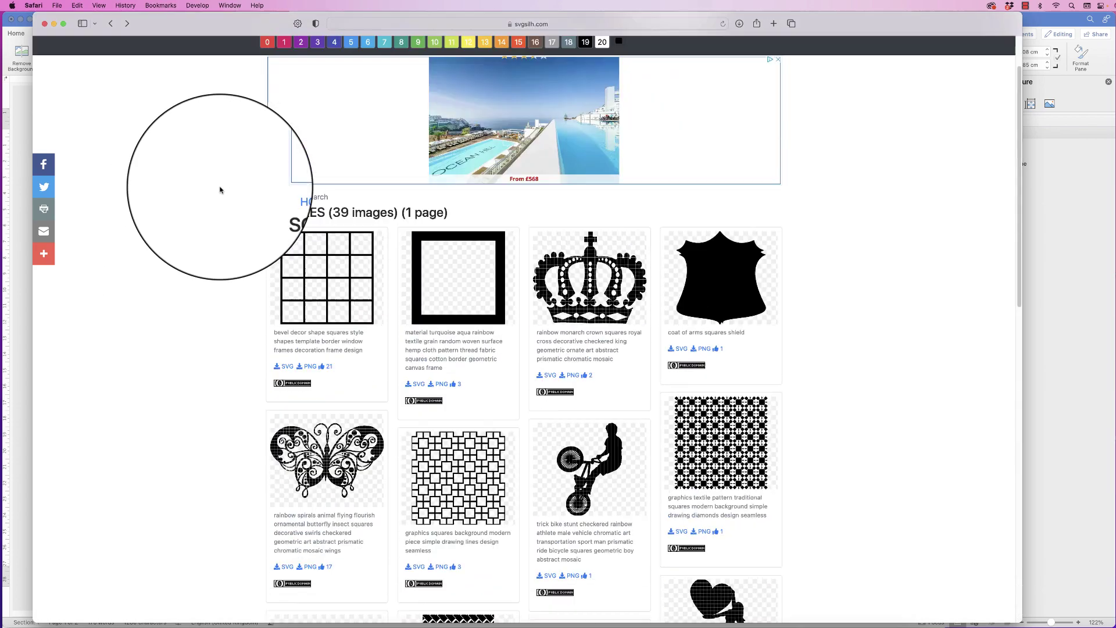
pyautogui.doubleClick(657, 86)
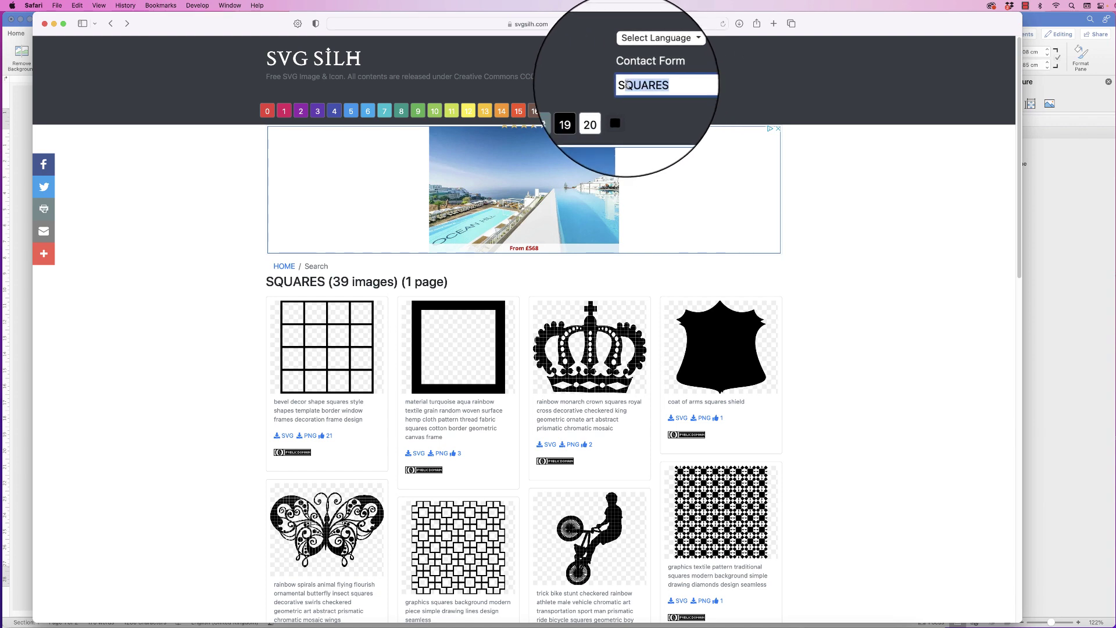
pyautogui.write('CIR')
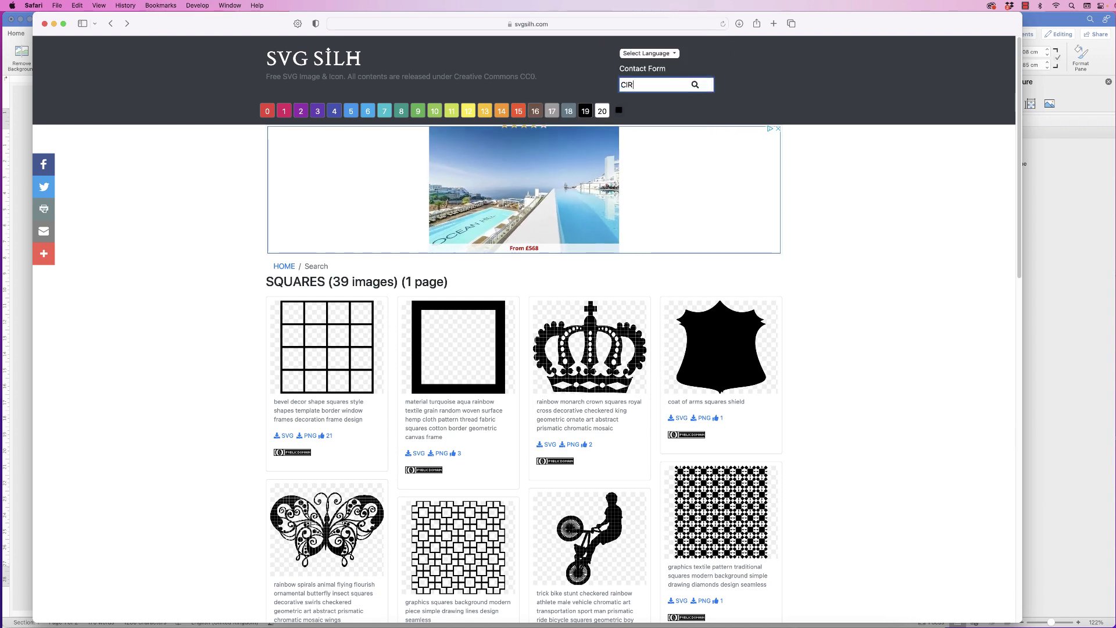
pyautogui.write('CLES')
pyautogui.press('Return')
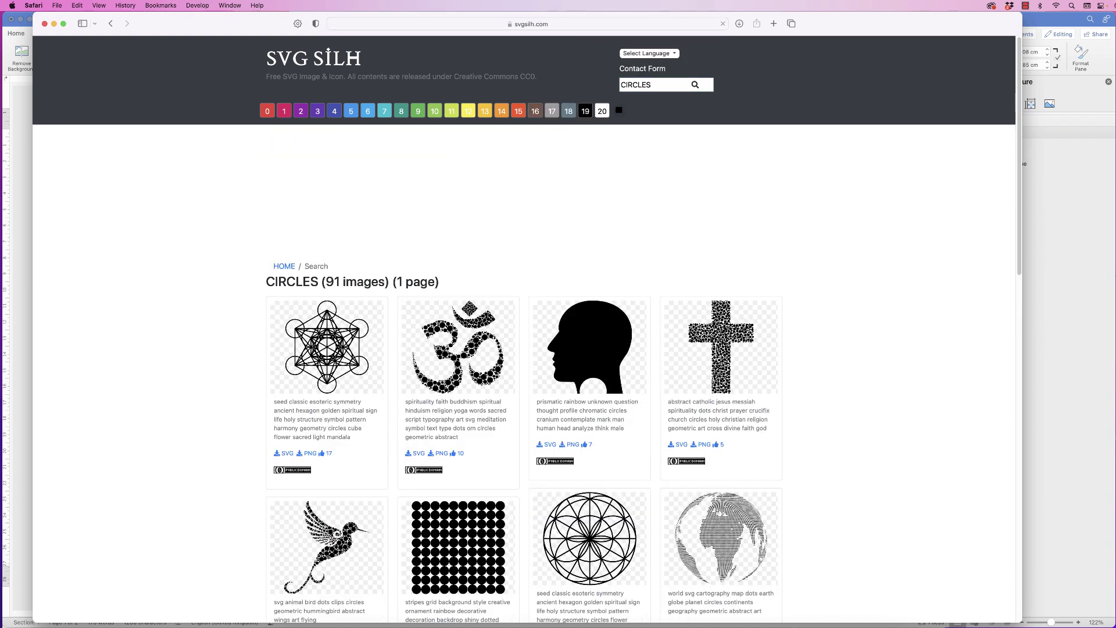
# Open the 'patterns dots circles images' design and download it as a 1024px PNG
pyautogui.scroll(-6, 164, 329)
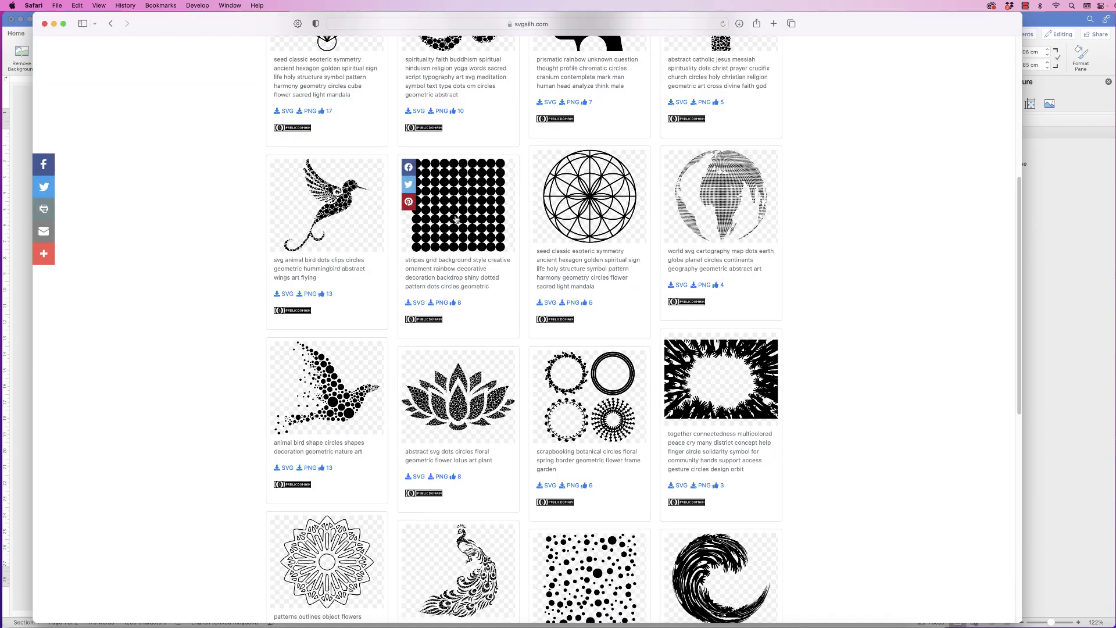
pyautogui.click(587, 569)
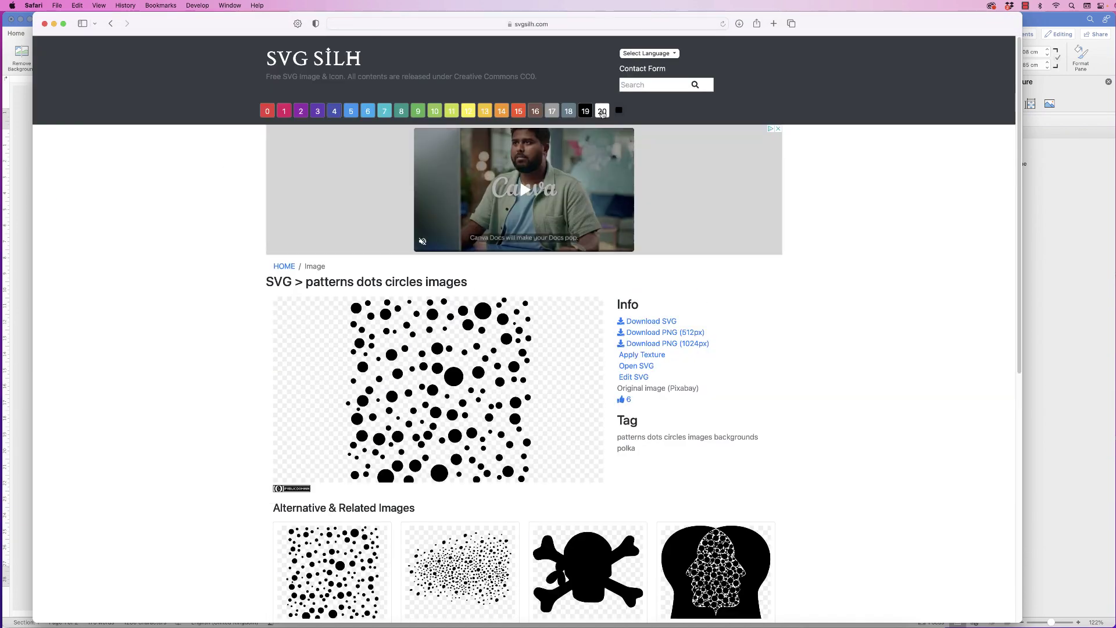
pyautogui.click(646, 347)
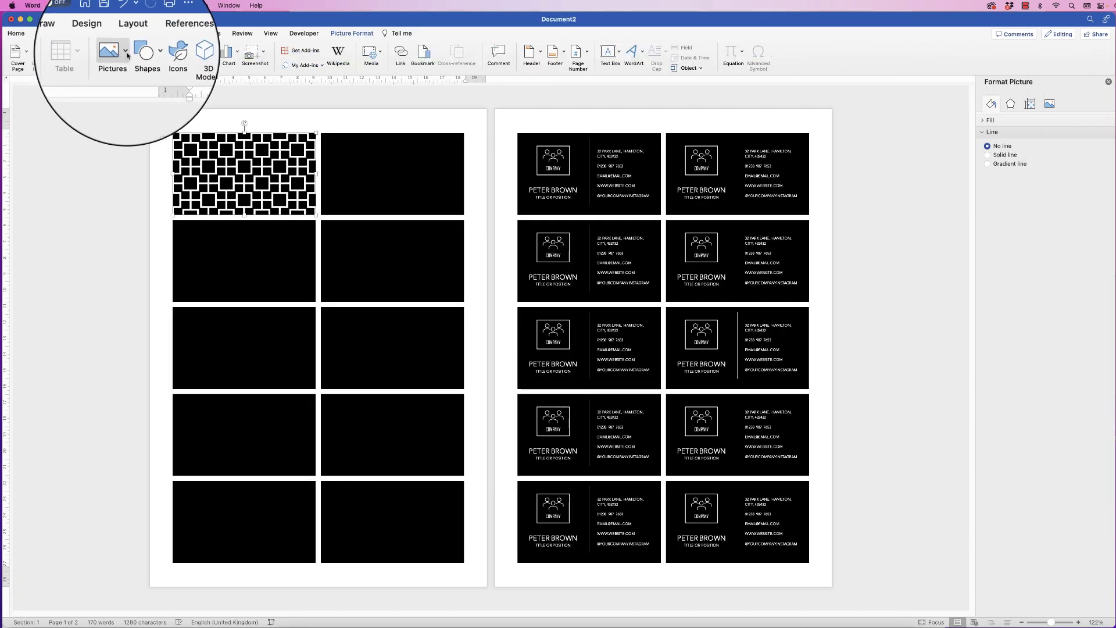
# Insert the 1212724-ffffff.png dots pattern from file and set it In Front of Text
pyautogui.click(128, 55)
pyautogui.click(148, 77)
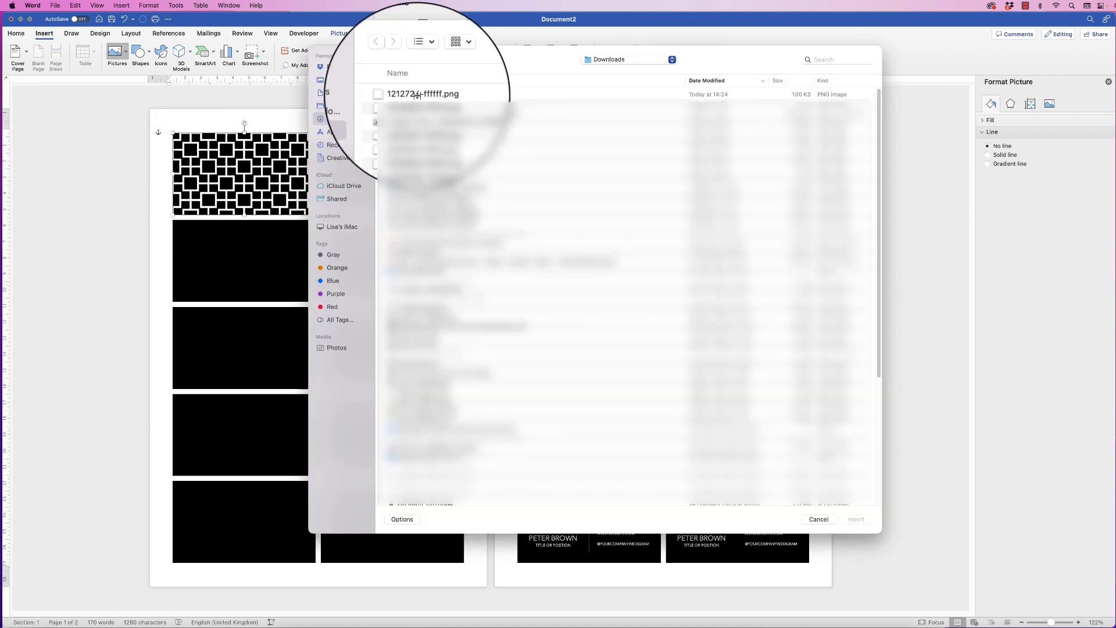
pyautogui.click(421, 94)
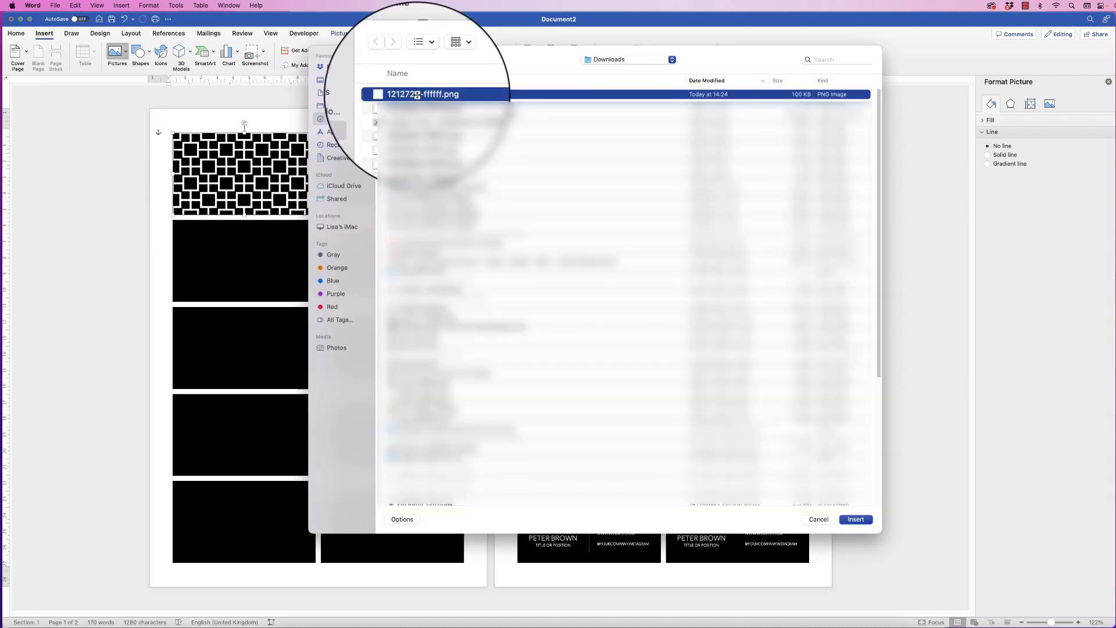
pyautogui.click(857, 518)
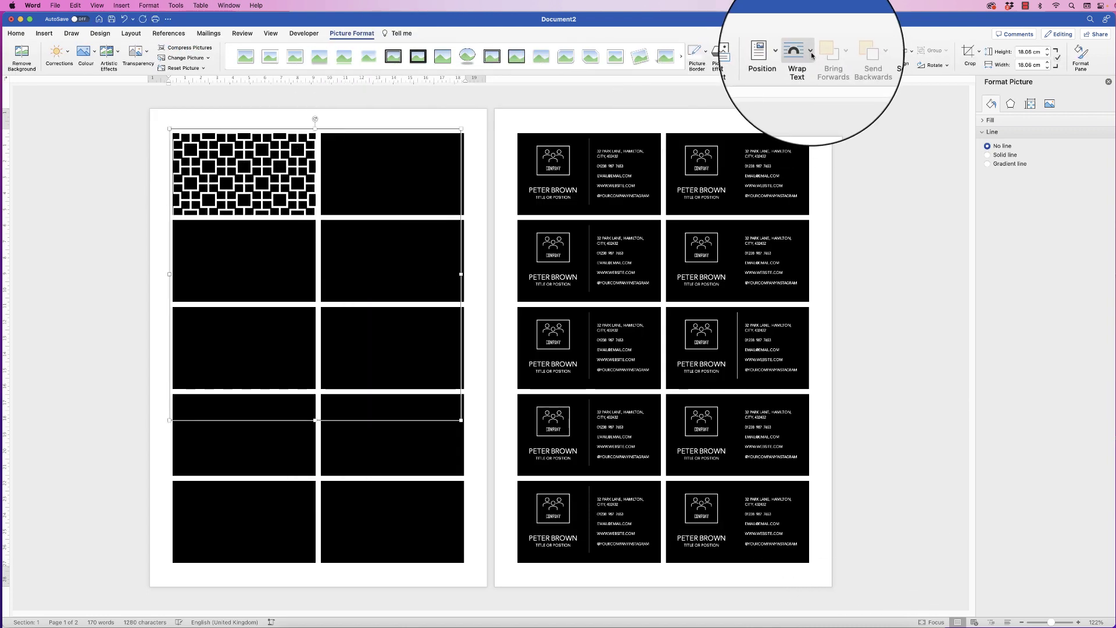
pyautogui.click(811, 52)
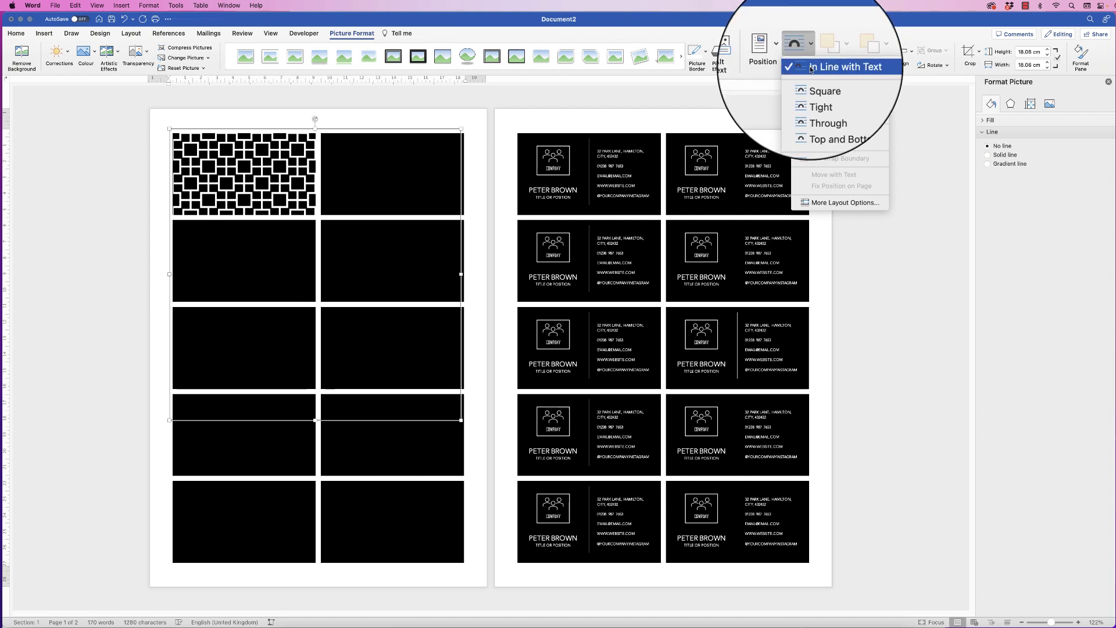
pyautogui.click(825, 143)
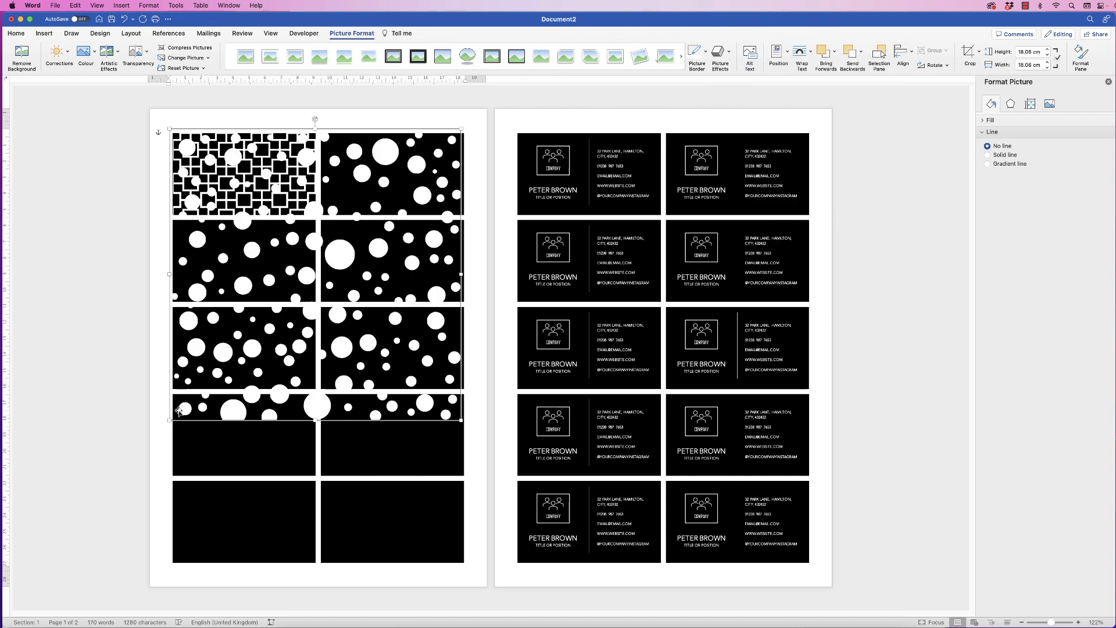
# Resize and move the dots pattern onto the top-right card, cropping it to 5.08 × 8.89 cm
pyautogui.moveTo(169, 420); pyautogui.dragTo(321, 243)
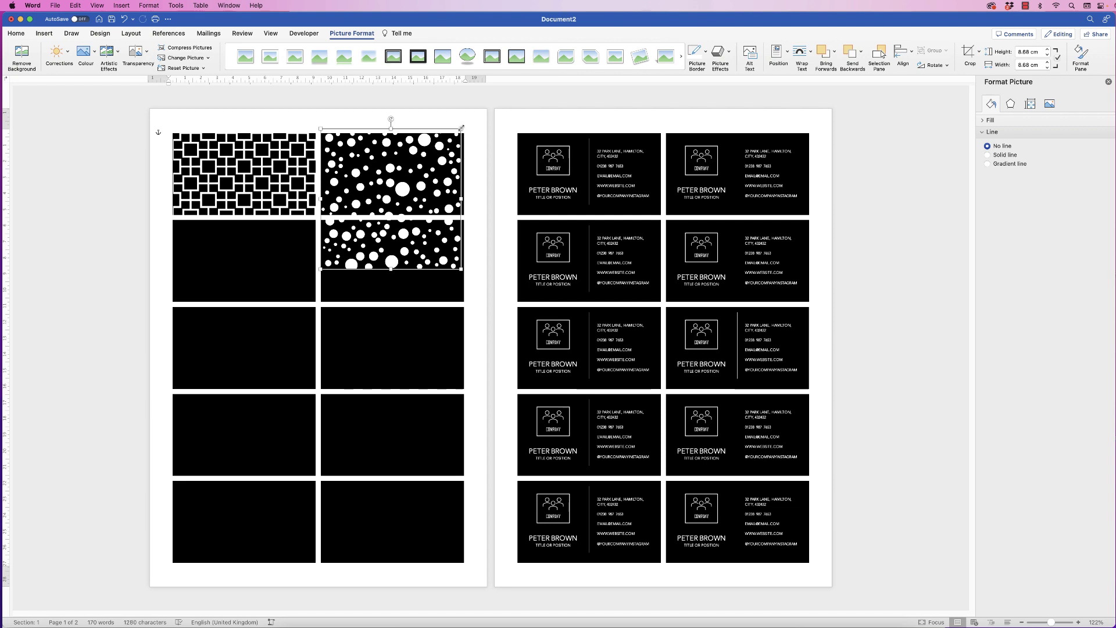
pyautogui.moveTo(462, 126); pyautogui.dragTo(465, 124)
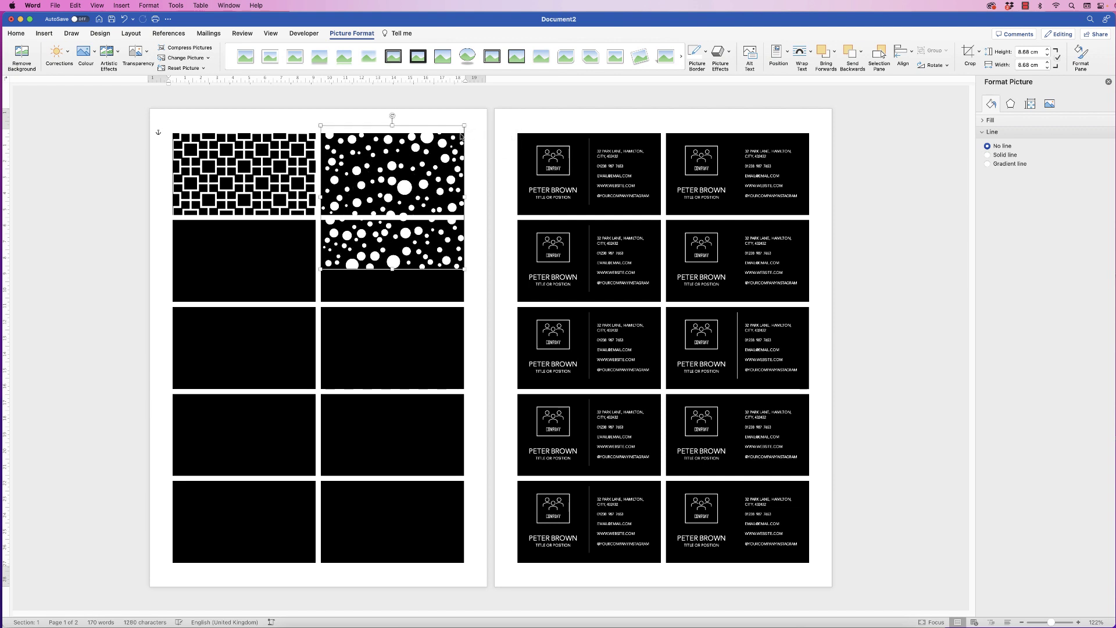
pyautogui.moveTo(394, 181); pyautogui.dragTo(394, 188)
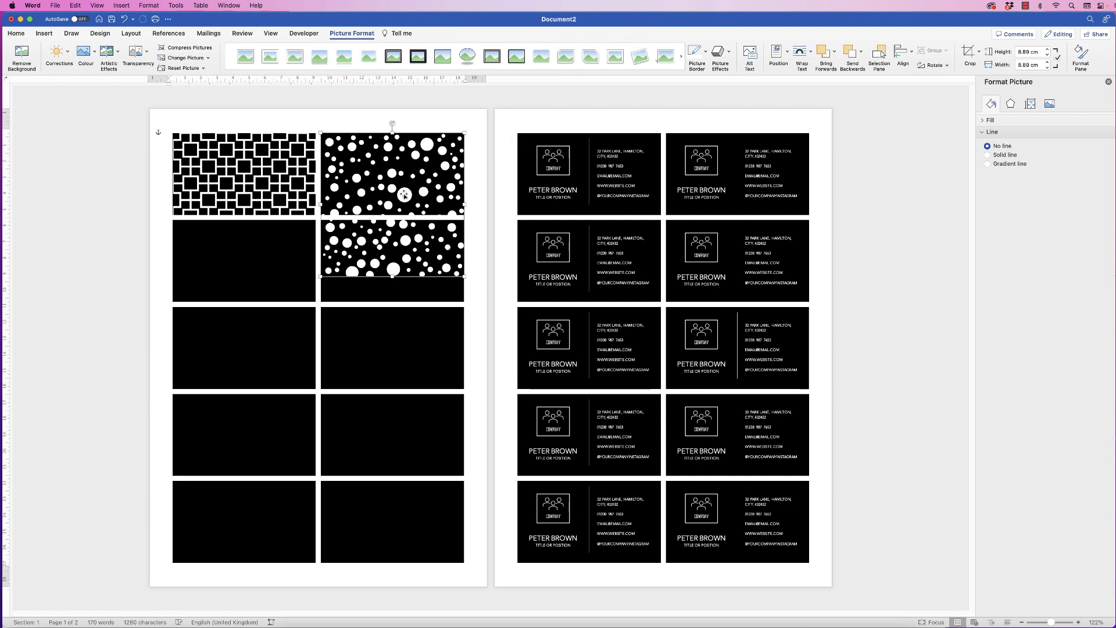
pyautogui.click(969, 55)
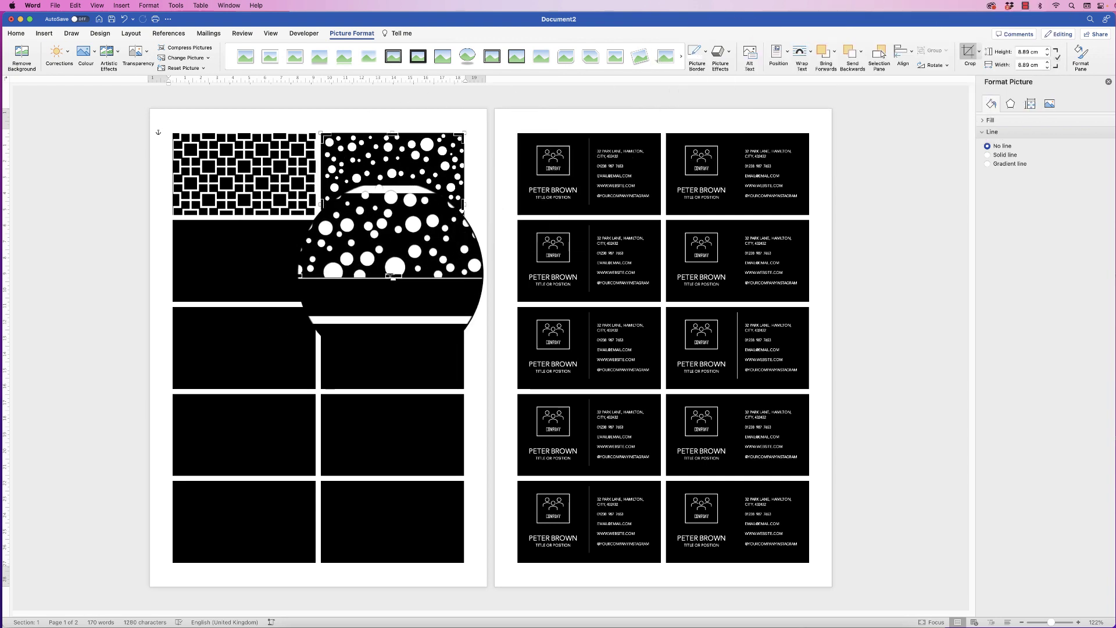
pyautogui.moveTo(393, 277); pyautogui.dragTo(396, 215)
pyautogui.press('Escape')
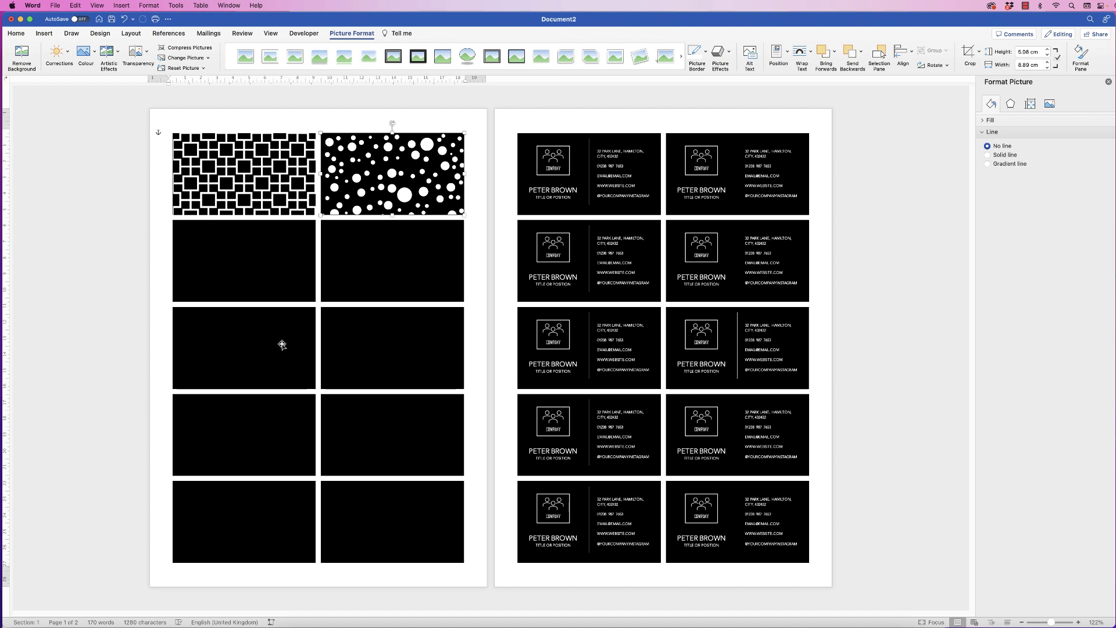
# Insert the abstract white-line pattern in front of text and fit it onto the third card
pyautogui.click(44, 33)
pyautogui.click(116, 54)
pyautogui.click(139, 93)
pyautogui.doubleClick(499, 110)
pyautogui.click(801, 58)
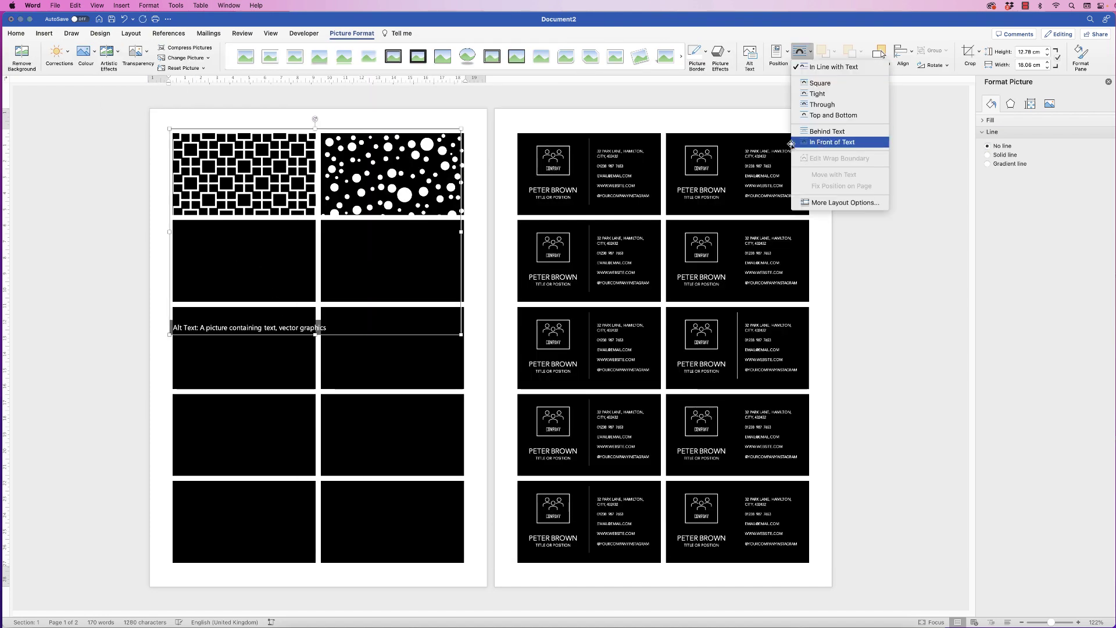
pyautogui.click(836, 143)
pyautogui.moveTo(254, 255); pyautogui.dragTo(254, 253)
# Insert the wavy-line pattern from file and place it in front of the text
pyautogui.click(45, 33)
pyautogui.click(116, 53)
pyautogui.click(139, 93)
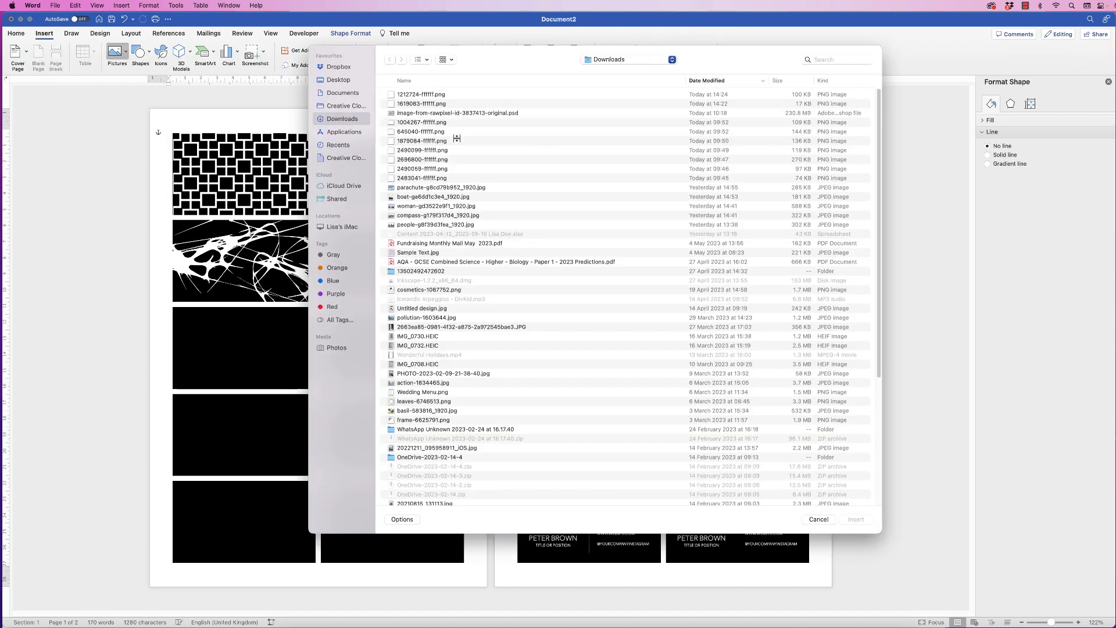
pyautogui.doubleClick(499, 110)
pyautogui.click(802, 58)
pyautogui.click(832, 142)
# Insert the circle-grid pattern and size it to fill its card
pyautogui.click(45, 33)
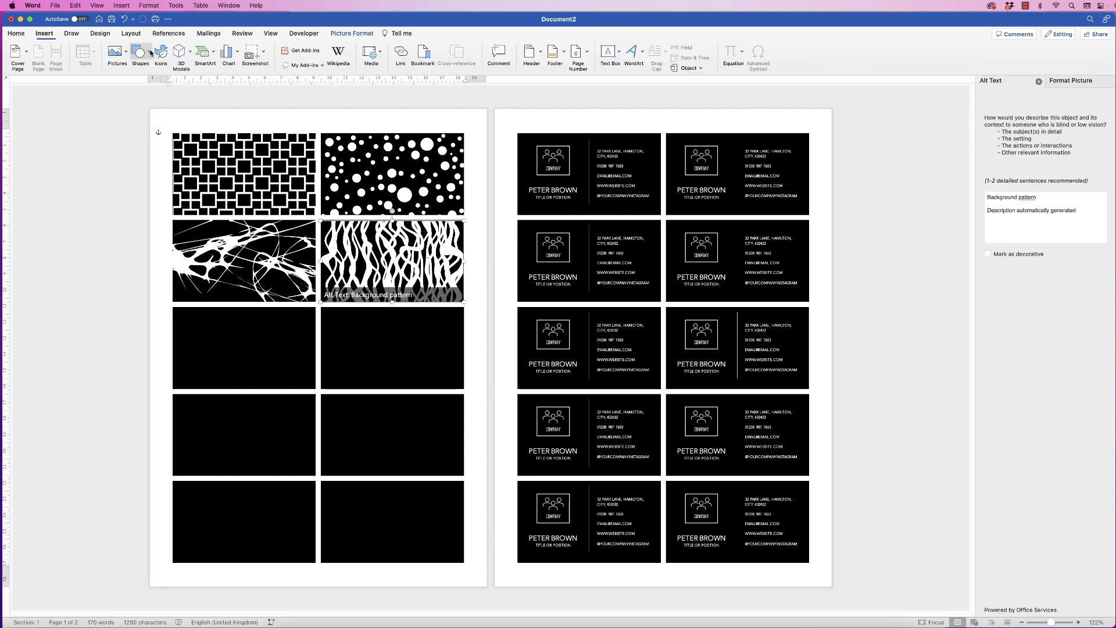
pyautogui.click(116, 53)
pyautogui.click(139, 93)
pyautogui.press('Return')
pyautogui.moveTo(244, 450); pyautogui.dragTo(250, 388)
# Insert the halftone dot pattern and fit it into its card
pyautogui.click(44, 33)
pyautogui.click(116, 54)
pyautogui.click(140, 93)
pyautogui.press('Return')
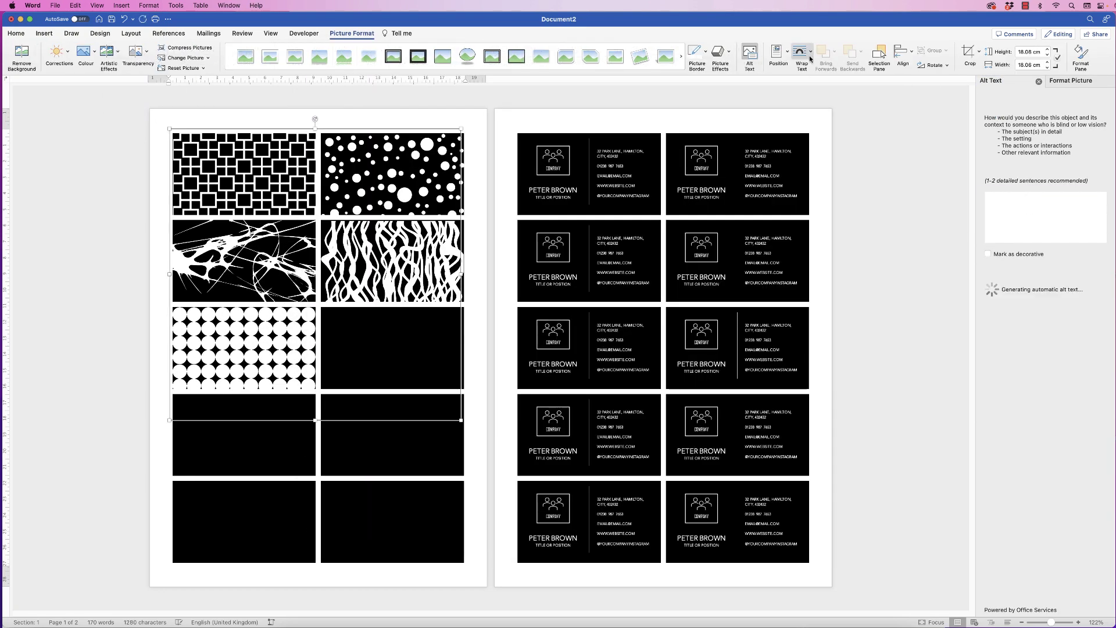
pyautogui.moveTo(173, 133); pyautogui.dragTo(321, 307)
pyautogui.moveTo(391, 420); pyautogui.dragTo(391, 388)
# Insert the diamond-lattice pattern and fit it into the fourth-row left card
pyautogui.click(44, 34)
pyautogui.click(117, 53)
pyautogui.click(140, 93)
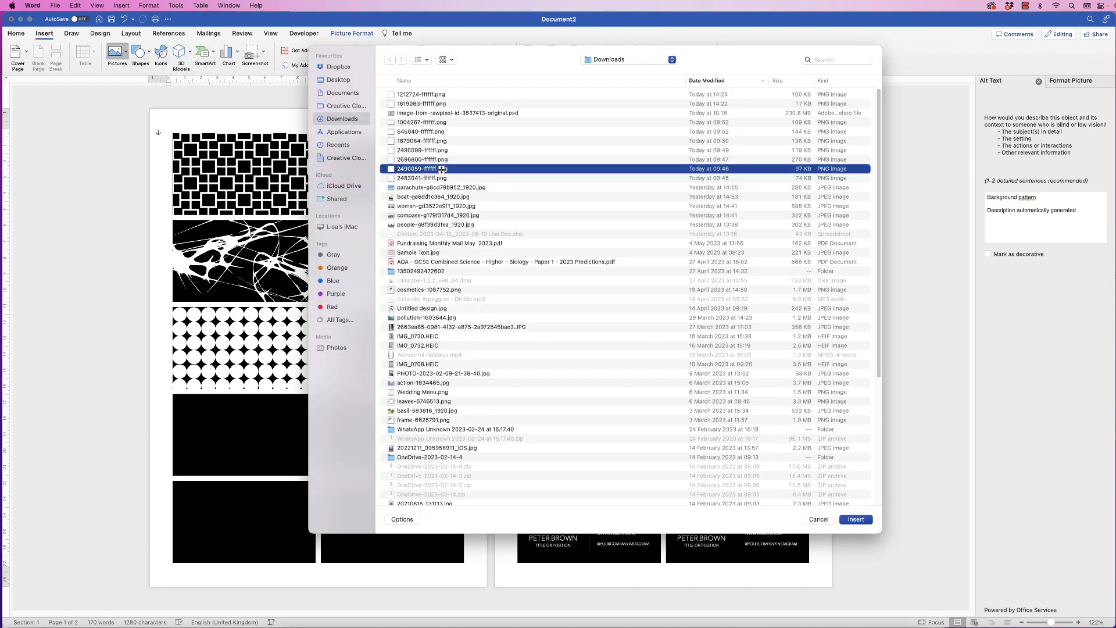
pyautogui.press('Return')
pyautogui.moveTo(315, 129); pyautogui.dragTo(315, 392)
pyautogui.moveTo(461, 435); pyautogui.dragTo(316, 434)
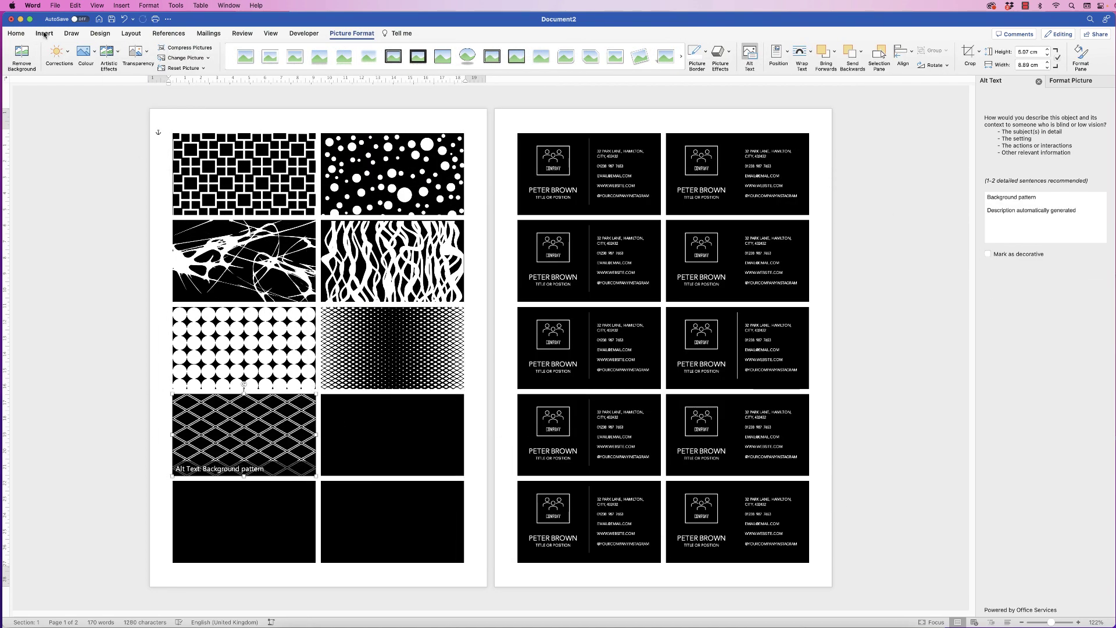
# Insert the diamond-gradient pattern, resize it and move it into the fourth-row right card
pyautogui.click(44, 33)
pyautogui.click(116, 53)
pyautogui.click(139, 93)
pyautogui.doubleClick(439, 169)
pyautogui.moveTo(391, 478); pyautogui.dragTo(444, 439)
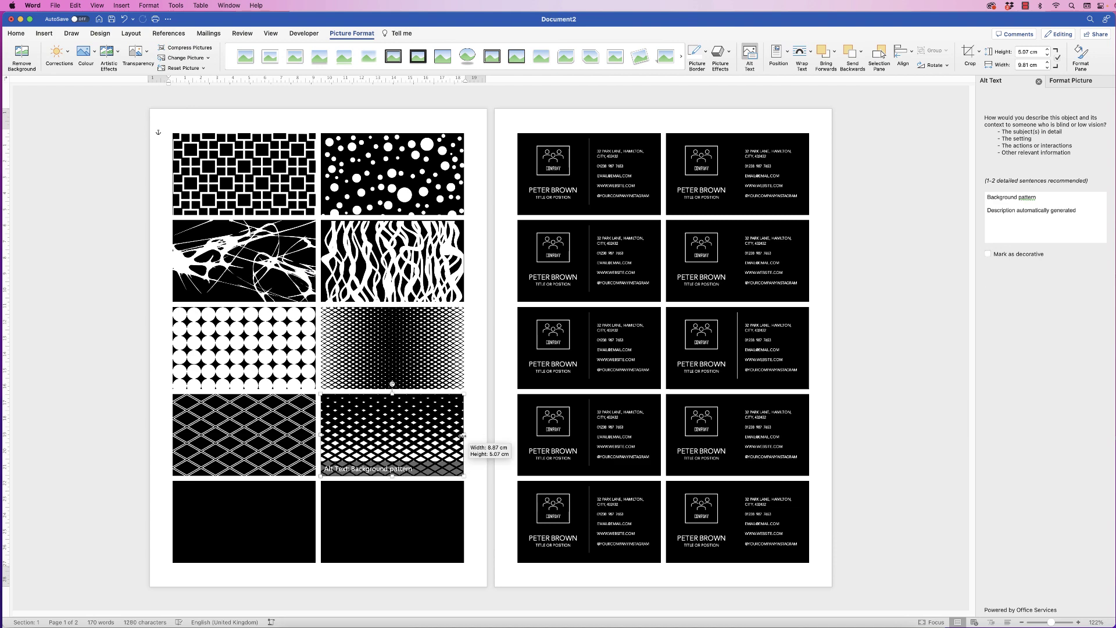
pyautogui.moveTo(393, 211); pyautogui.dragTo(393, 218)
pyautogui.click(162, 85)
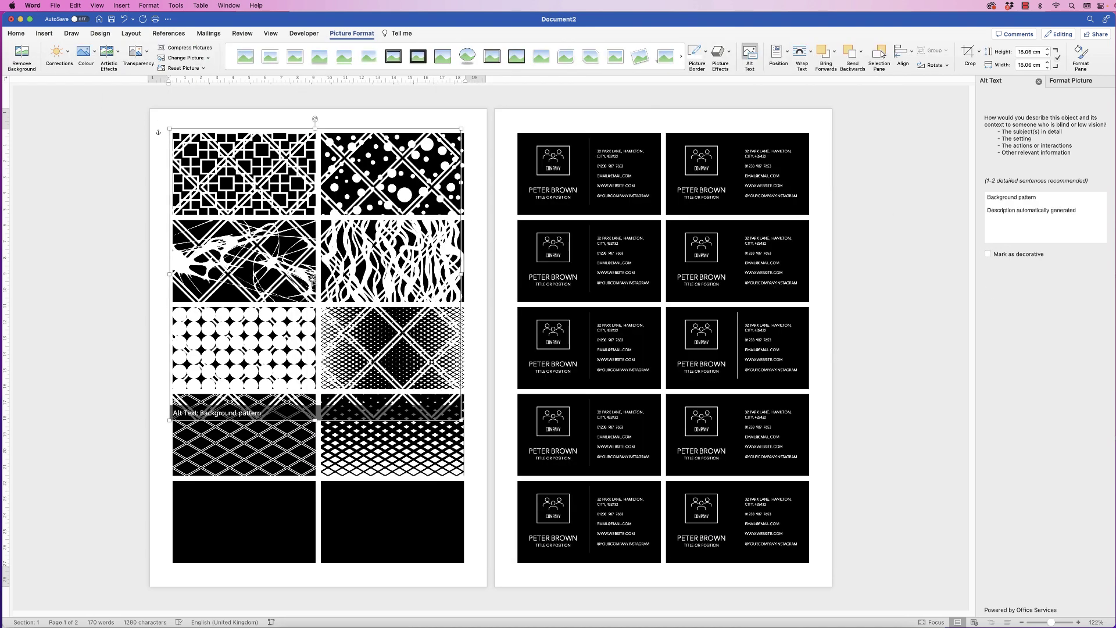
# Insert the fading diamond pattern and shrink it to fit the bottom row
pyautogui.click(42, 34)
pyautogui.click(116, 54)
pyautogui.click(140, 93)
pyautogui.doubleClick(447, 143)
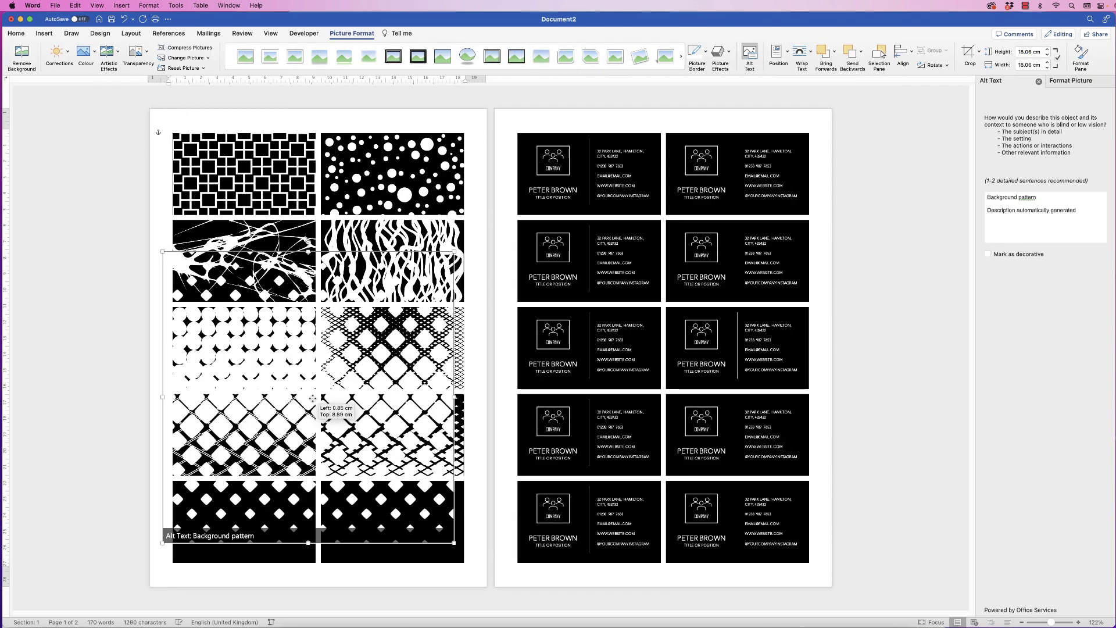
pyautogui.moveTo(317, 397); pyautogui.dragTo(318, 479)
# Insert another pattern picture from file and adjust its text wrapping
pyautogui.click(44, 33)
pyautogui.click(116, 54)
pyautogui.click(140, 76)
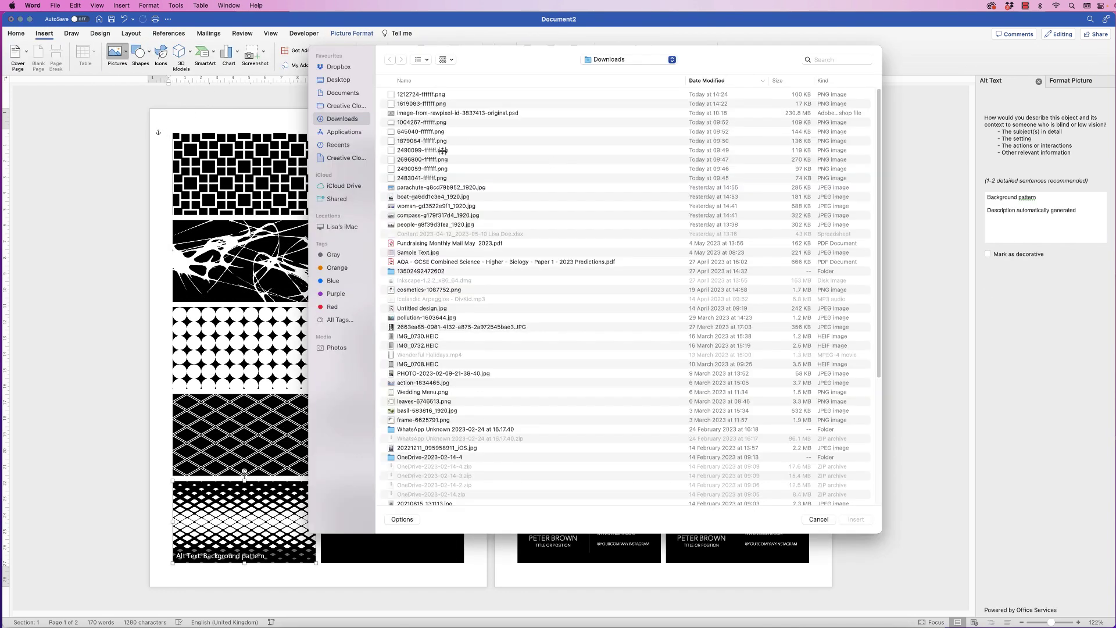
pyautogui.doubleClick(440, 148)
pyautogui.click(802, 53)
pyautogui.click(818, 115)
# Insert a further pattern file and place it in front of the text
pyautogui.click(43, 34)
pyautogui.click(116, 54)
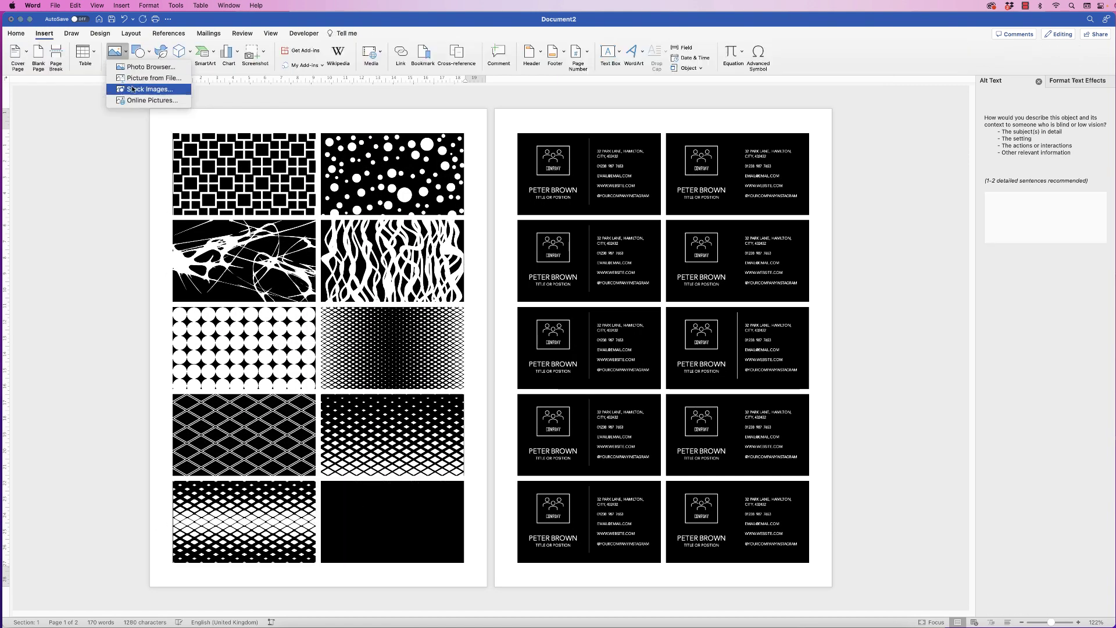
pyautogui.click(145, 105)
pyautogui.doubleClick(430, 169)
pyautogui.click(801, 53)
pyautogui.click(818, 117)
pyautogui.click(44, 34)
pyautogui.click(116, 53)
pyautogui.click(145, 105)
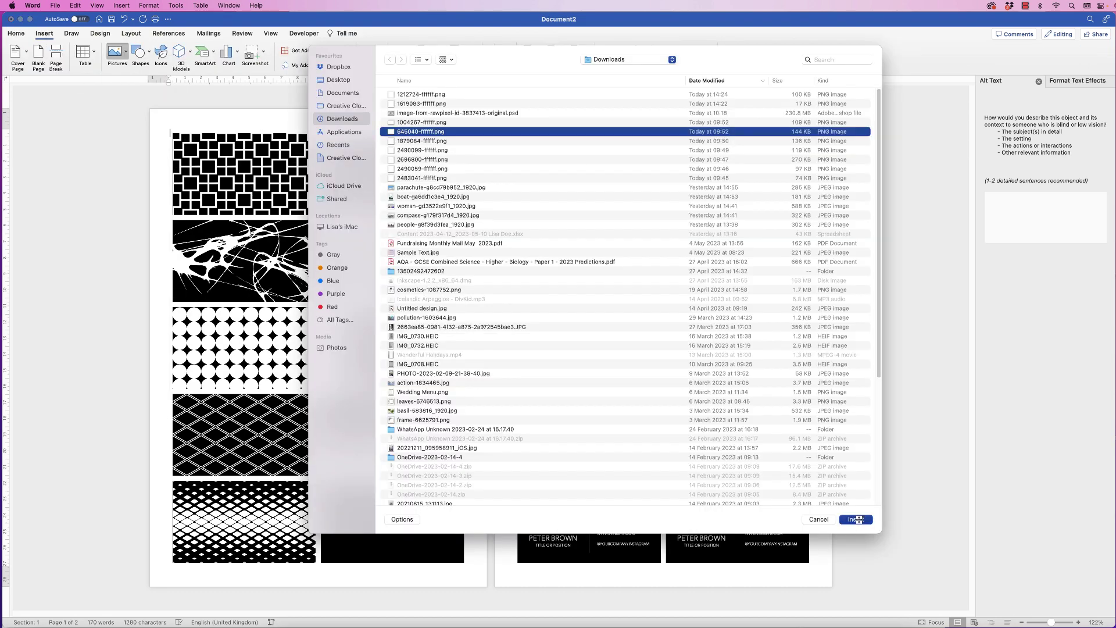
pyautogui.click(856, 519)
# Check the circles search results in Safari for one more pattern, then return to Word
pyautogui.press('super+Tab')
pyautogui.scroll(-10, 215, 307)
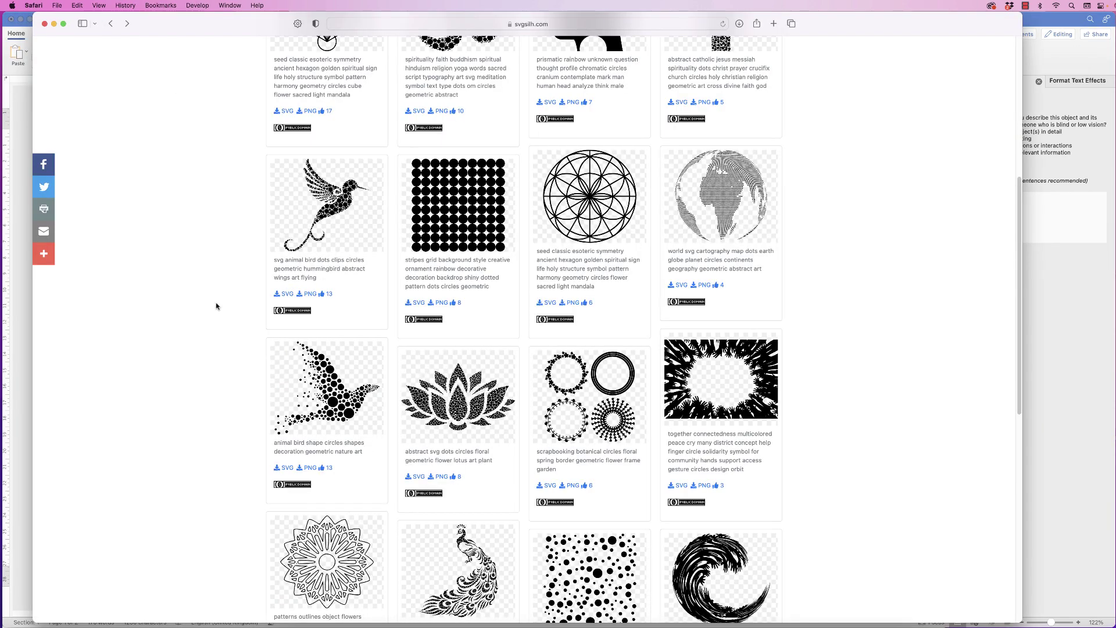
pyautogui.press('super+bracketleft')
pyautogui.press('super+bracketright')
pyautogui.press('super+Tab')
# Insert the interlocking circles pattern in front of text and fit it into the bottom-right card
pyautogui.click(43, 33)
pyautogui.click(116, 54)
pyautogui.click(145, 105)
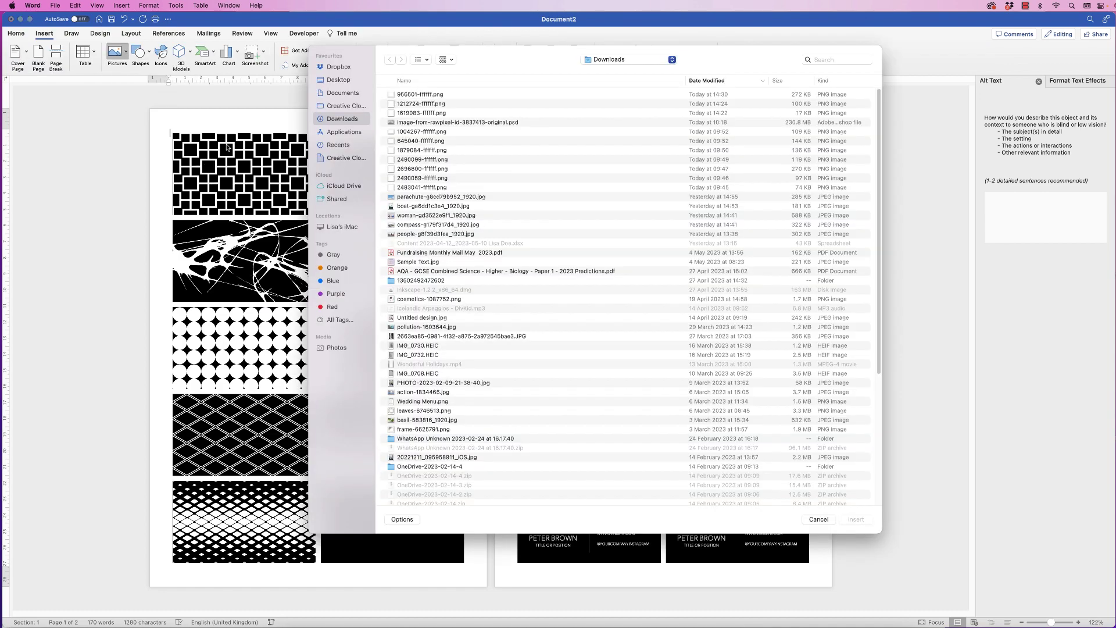
pyautogui.doubleClick(430, 169)
pyautogui.click(801, 52)
pyautogui.click(821, 141)
pyautogui.moveTo(392, 294); pyautogui.dragTo(392, 480)
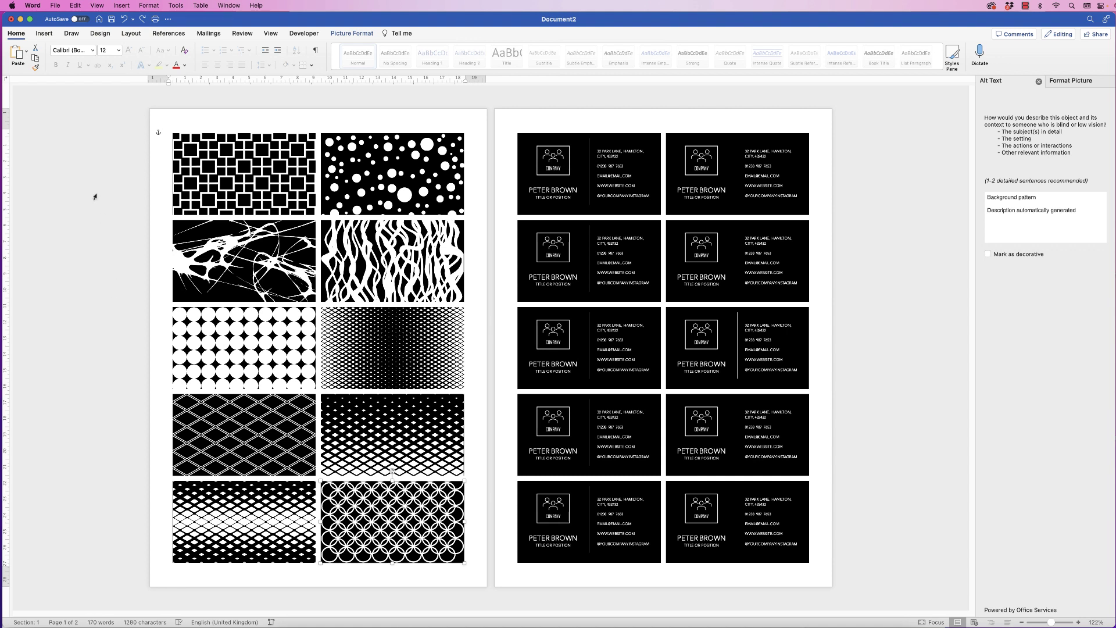
pyautogui.click(56, 8)
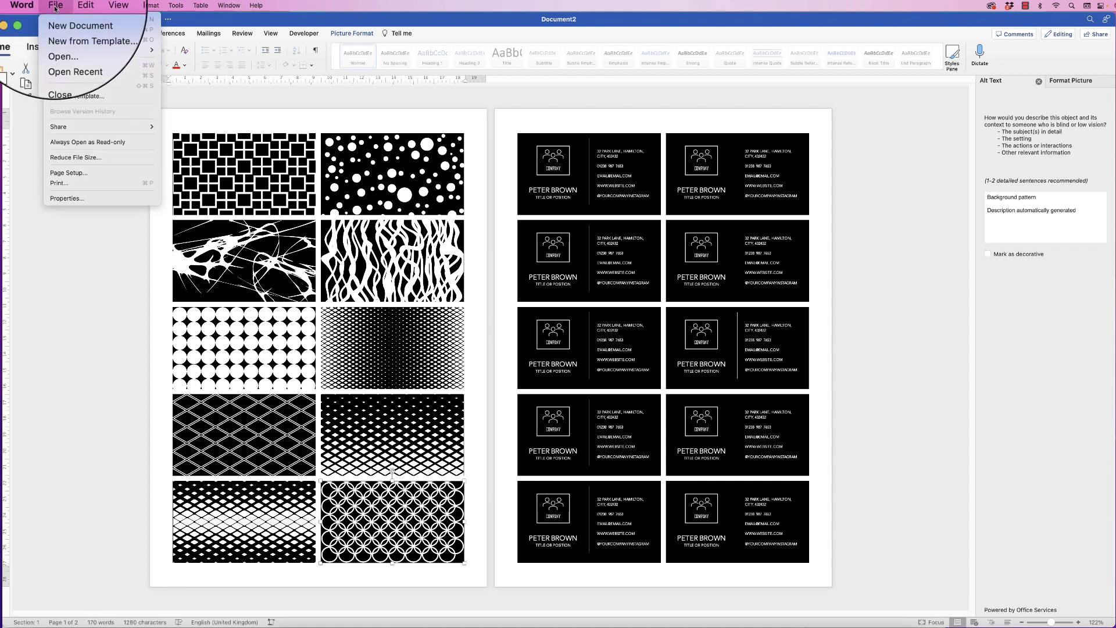
pyautogui.click(60, 98)
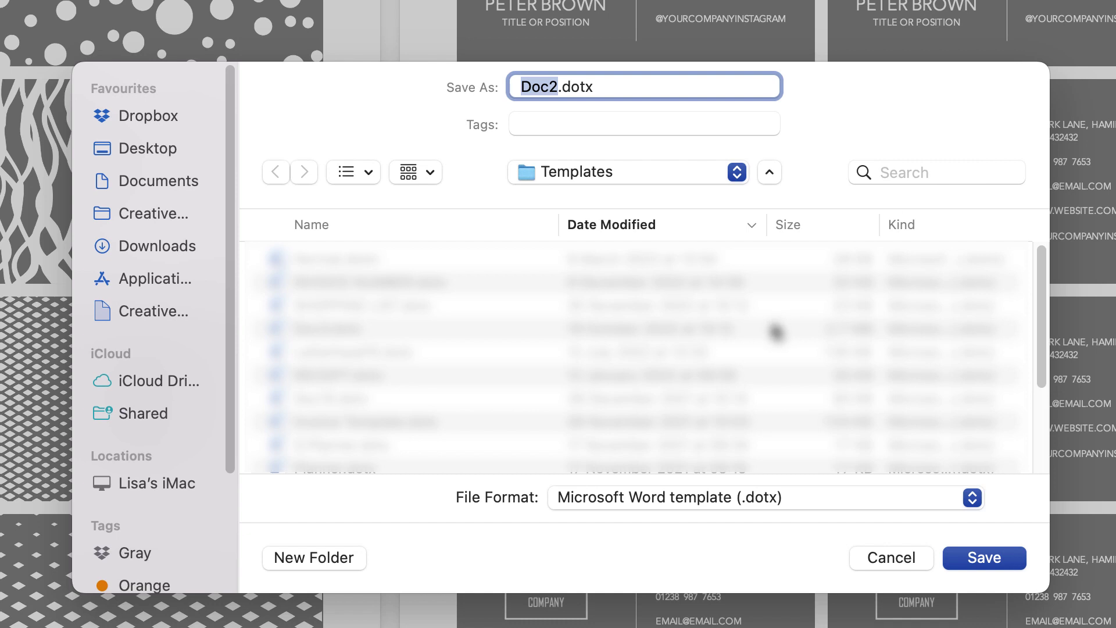
pyautogui.click(882, 567)
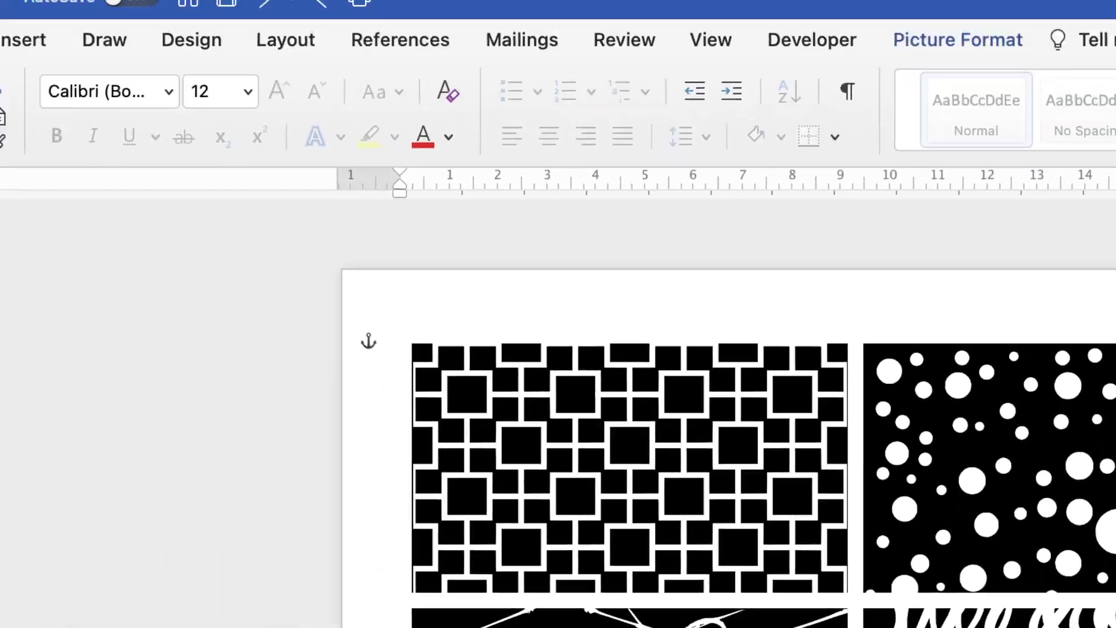
pyautogui.click(167, 17)
pyautogui.click(198, 268)
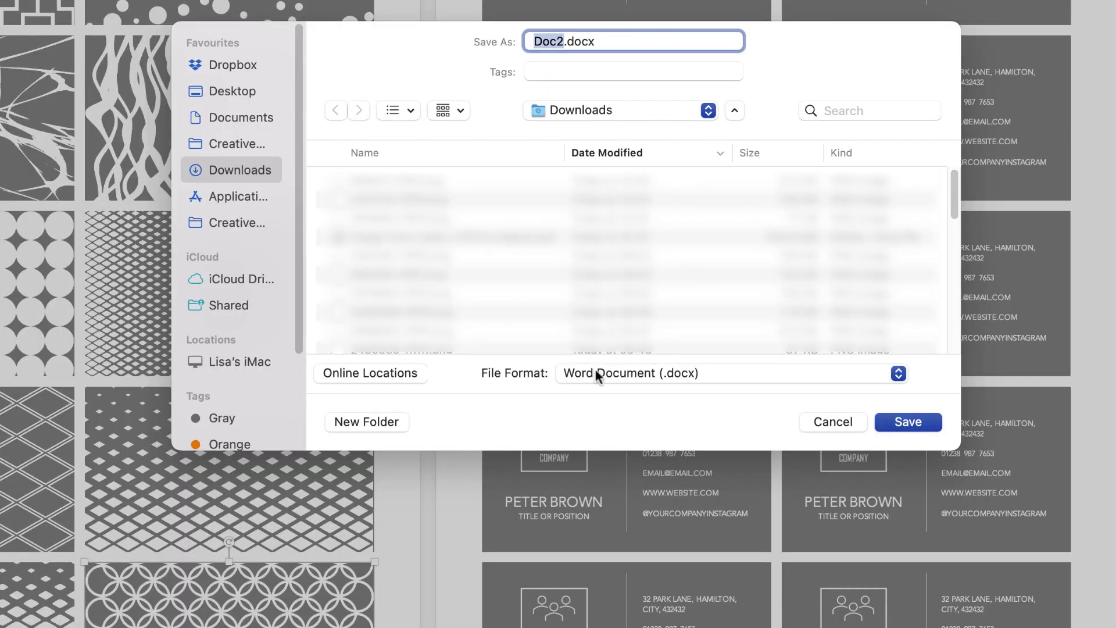
pyautogui.click(718, 374)
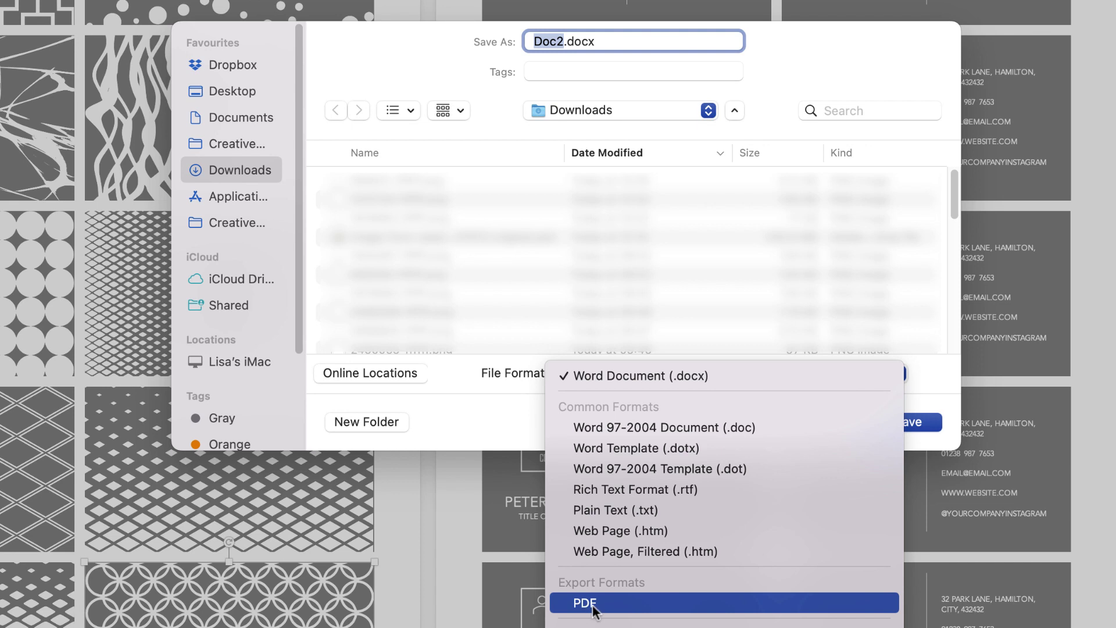
pyautogui.click(487, 420)
pyautogui.click(836, 422)
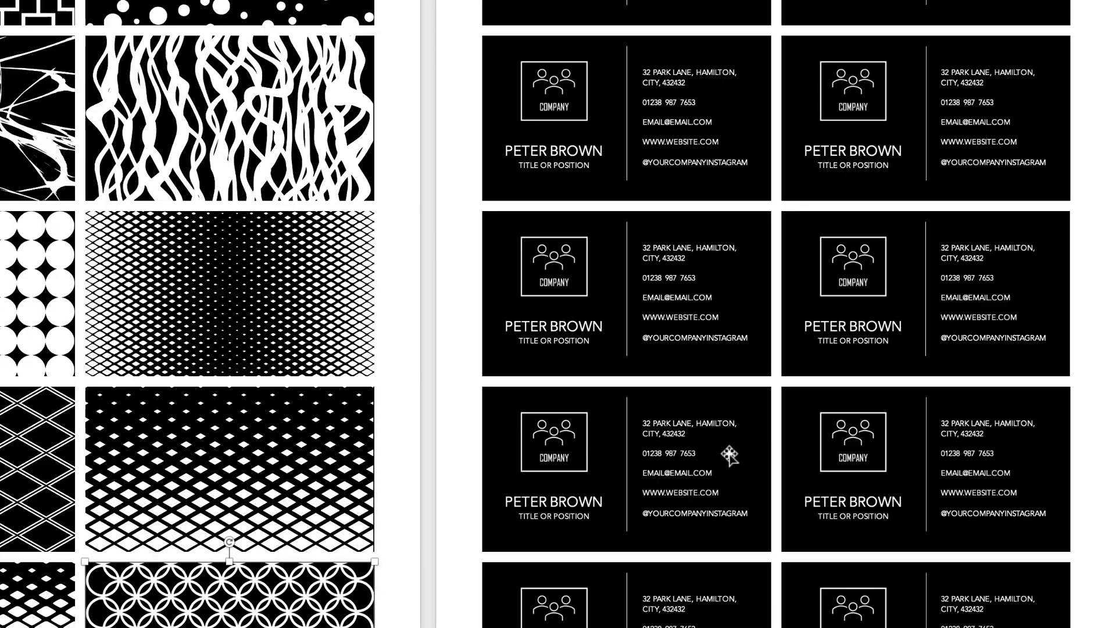